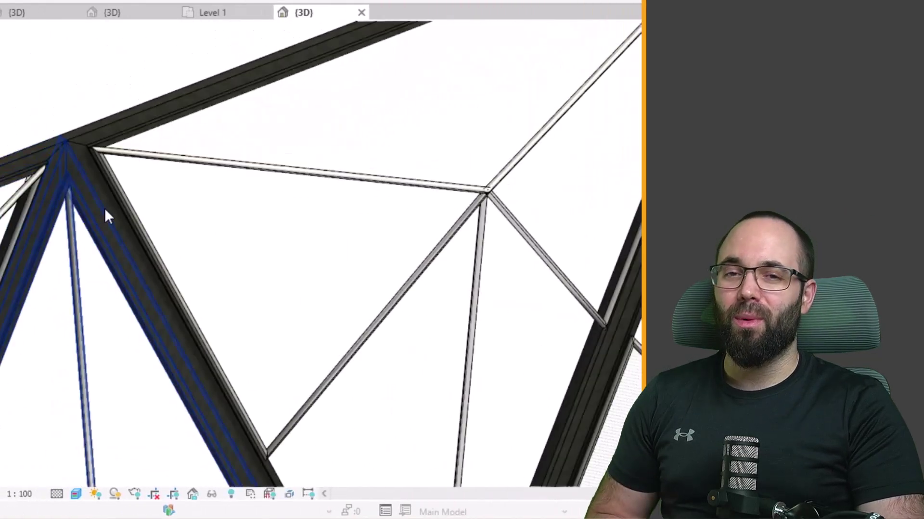
{"action": "scroll", "coordinate": [105, 207], "scroll_direction": "down", "scroll_amount": 3}
- Zoom into a truss node, then switch to the 38YT25_Start project's 3D view of the box mass
{"action": "mouse_move", "coordinate": [173, 213]}
{"action": "middle_mouse_down", "text": "shift"}
{"action": "mouse_move", "coordinate": [330, 209]}
{"action": "mouse_move", "coordinate": [207, 127]}
{"action": "mouse_move", "coordinate": [282, 55]}
{"action": "mouse_move", "coordinate": [278, 248]}
{"action": "middle_mouse_up", "text": "shift"}
{"action": "scroll", "coordinate": [237, 243], "scroll_direction": "up", "scroll_amount": 3}
{"action": "scroll", "coordinate": [295, 253], "scroll_direction": "down", "scroll_amount": 1}
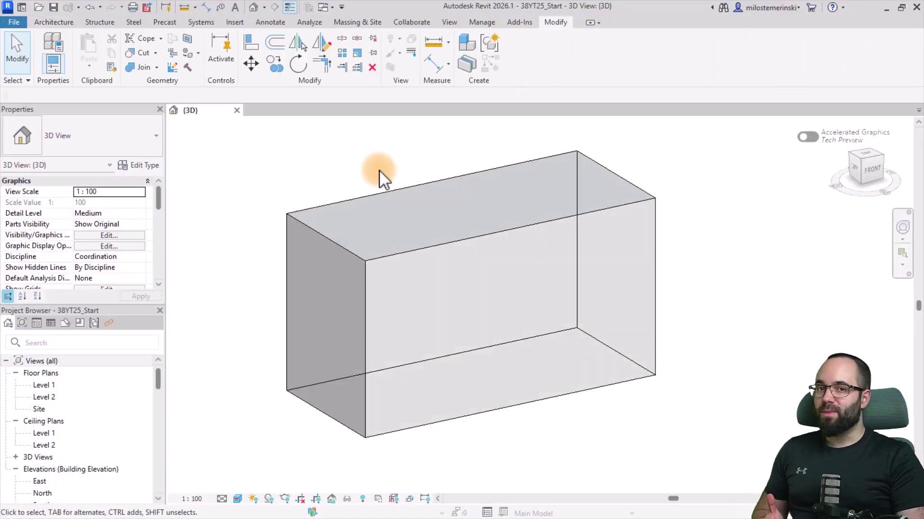
- Edit the box mass in place and highlight its front divided surface
{"action": "left_click", "coordinate": [398, 192]}
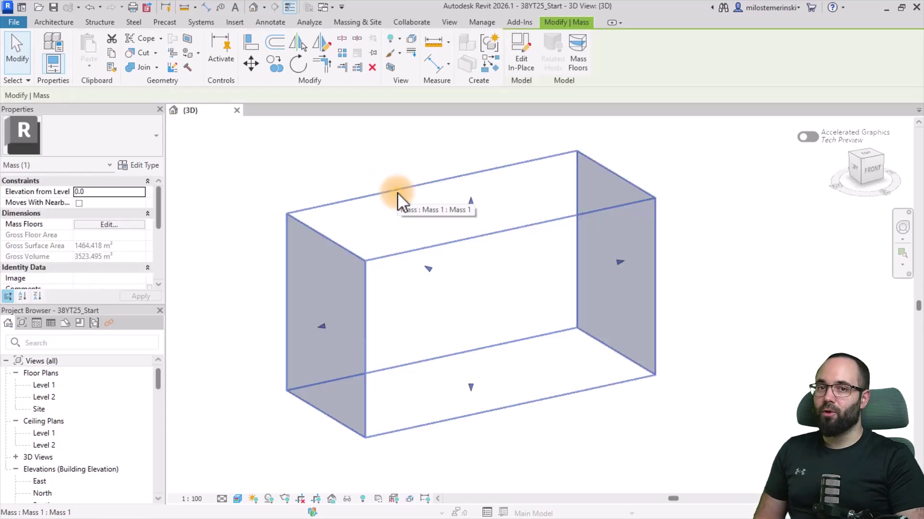
{"action": "left_click", "coordinate": [518, 66]}
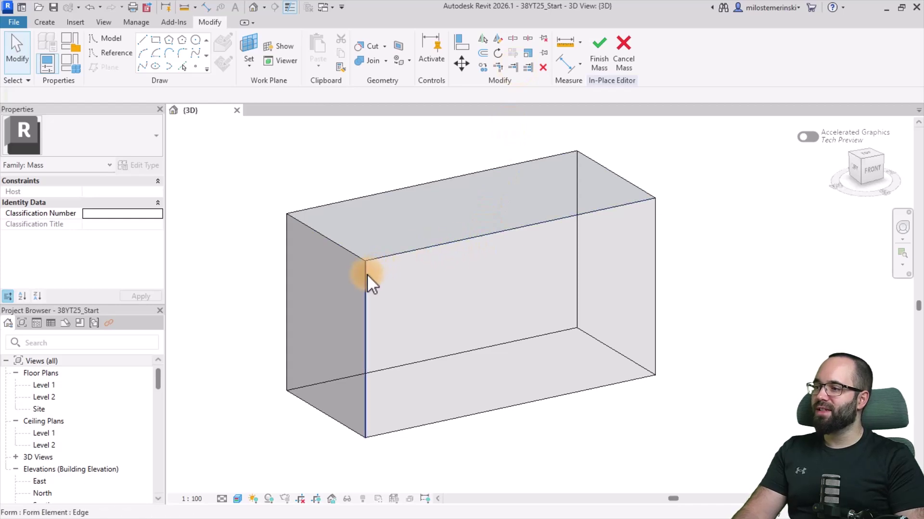
{"action": "key", "text": "Tab"}
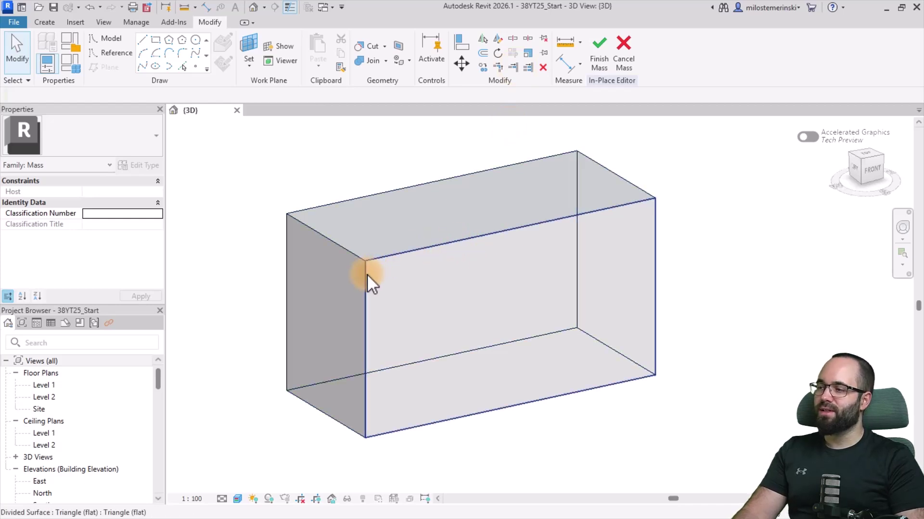
- Apply the Triangle (flat) pattern to the front divided surface, keeping 4500 and 2000 spacings
{"action": "left_click", "coordinate": [367, 274]}
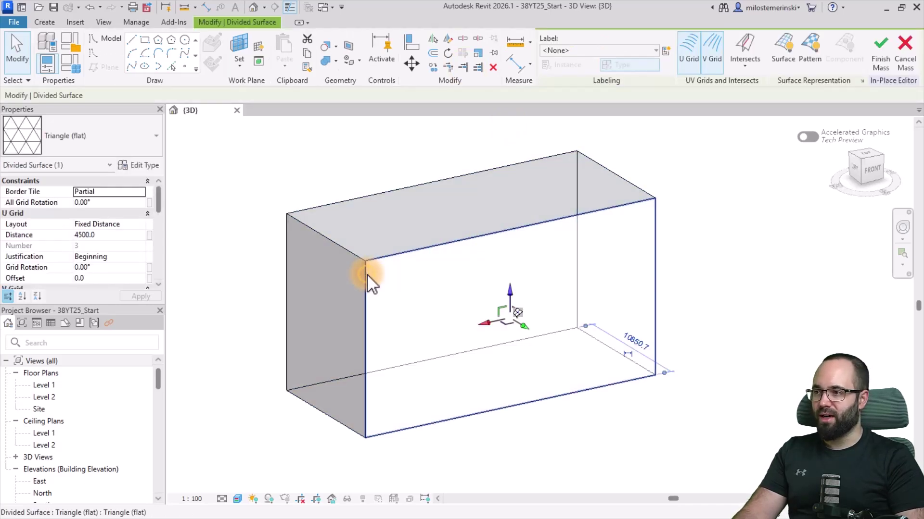
{"action": "middle_click_drag", "start_coordinate": [418, 336], "coordinate": [425, 344]}
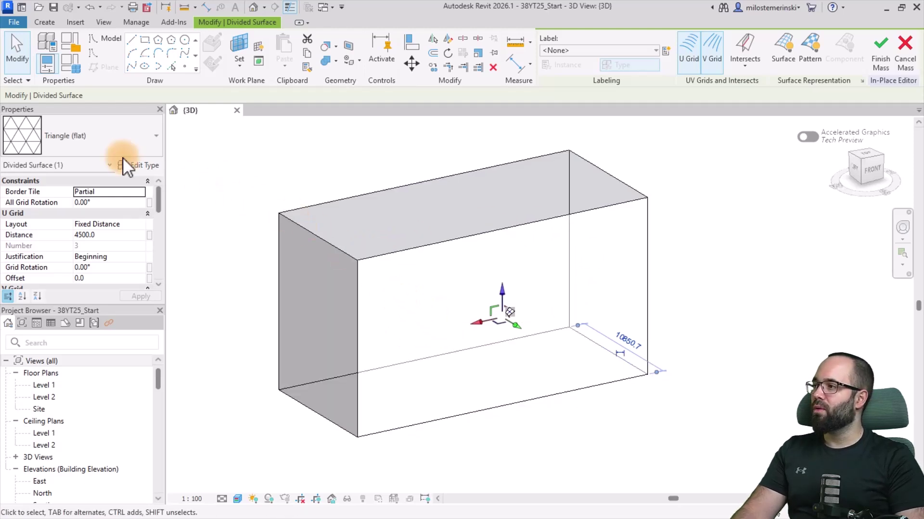
{"action": "left_click", "coordinate": [75, 130]}
{"action": "scroll", "coordinate": [52, 297], "scroll_direction": "up", "scroll_amount": 5}
{"action": "scroll", "coordinate": [52, 297], "scroll_direction": "up", "scroll_amount": 3}
{"action": "left_click", "coordinate": [46, 283]}
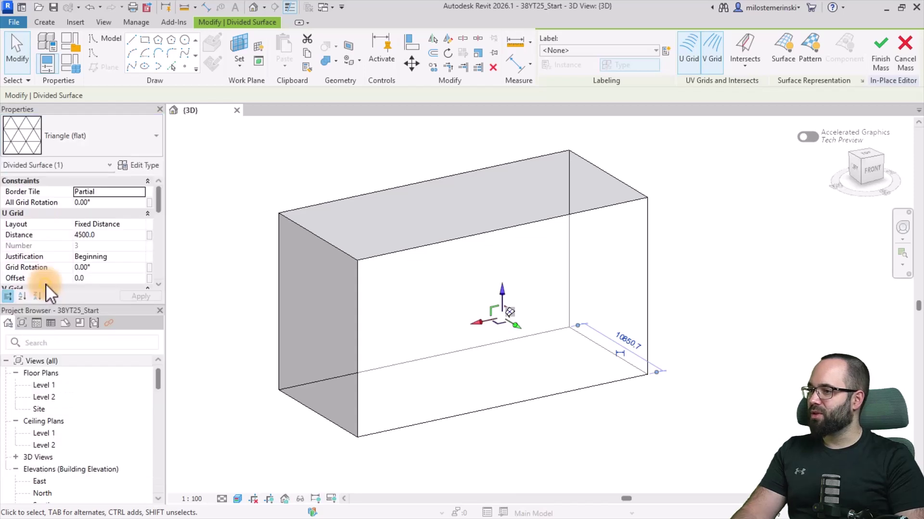
{"action": "left_click", "coordinate": [60, 138]}
{"action": "scroll", "coordinate": [65, 267], "scroll_direction": "down", "scroll_amount": 3}
{"action": "scroll", "coordinate": [66, 272], "scroll_direction": "down", "scroll_amount": 1}
{"action": "left_click", "coordinate": [33, 301]}
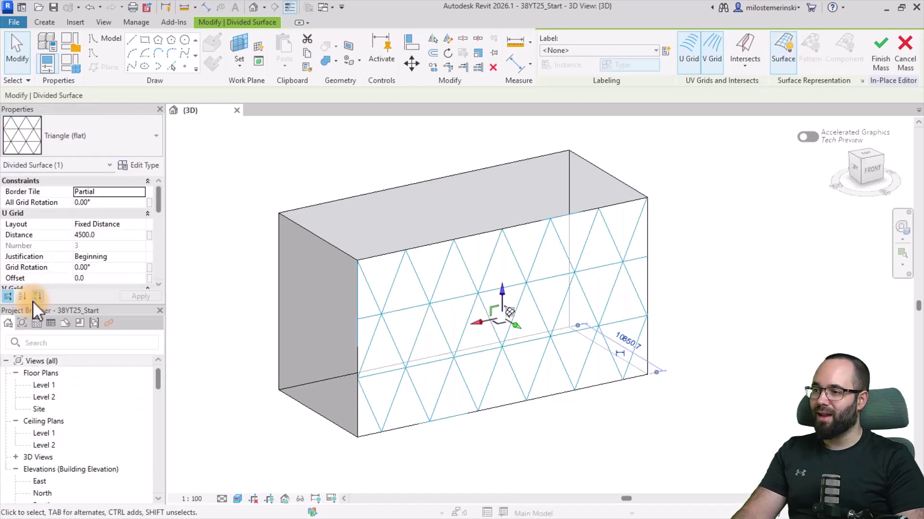
{"action": "middle_click_drag", "start_coordinate": [513, 395], "coordinate": [535, 419], "text": "shift"}
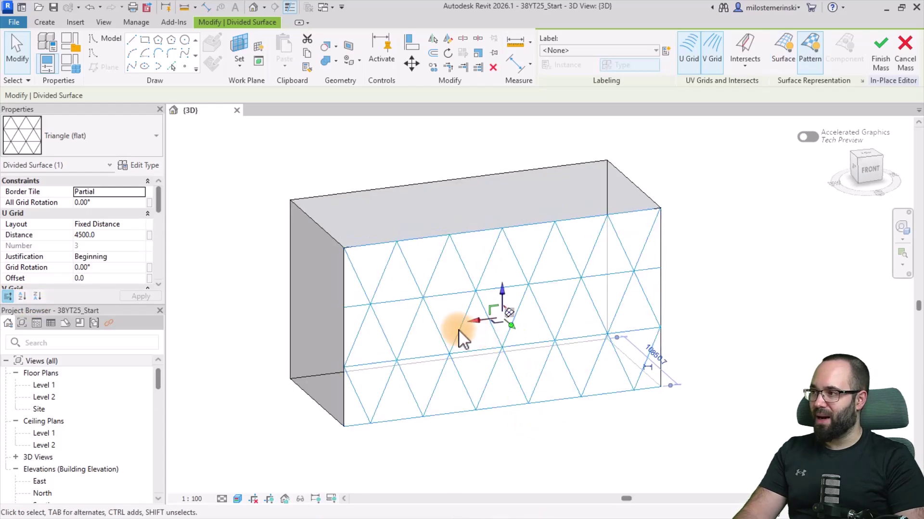
{"action": "scroll", "coordinate": [56, 240], "scroll_direction": "down", "scroll_amount": 1}
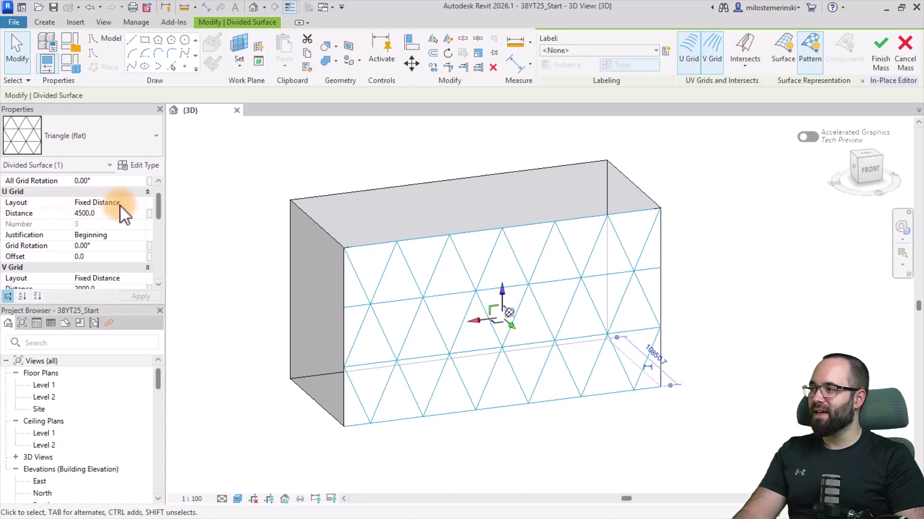
{"action": "scroll", "coordinate": [120, 206], "scroll_direction": "down", "scroll_amount": 2}
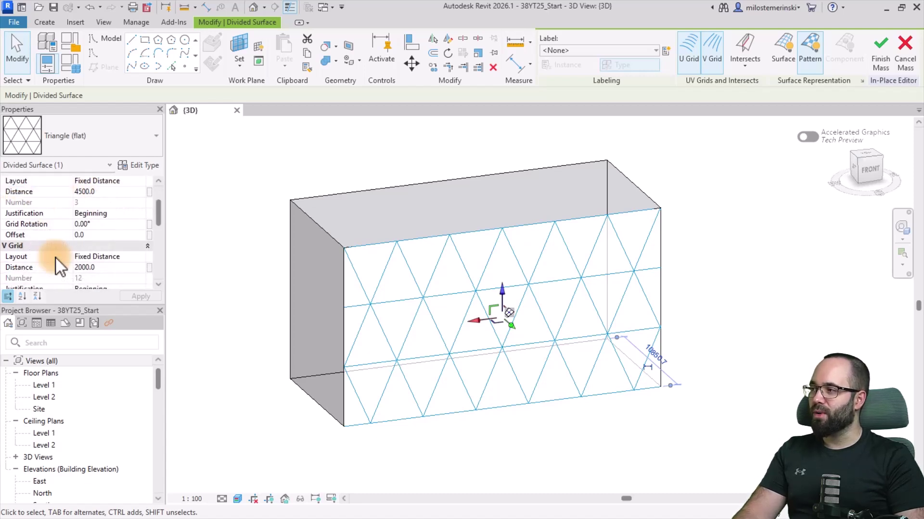
{"action": "scroll", "coordinate": [54, 245], "scroll_direction": "up", "scroll_amount": 2}
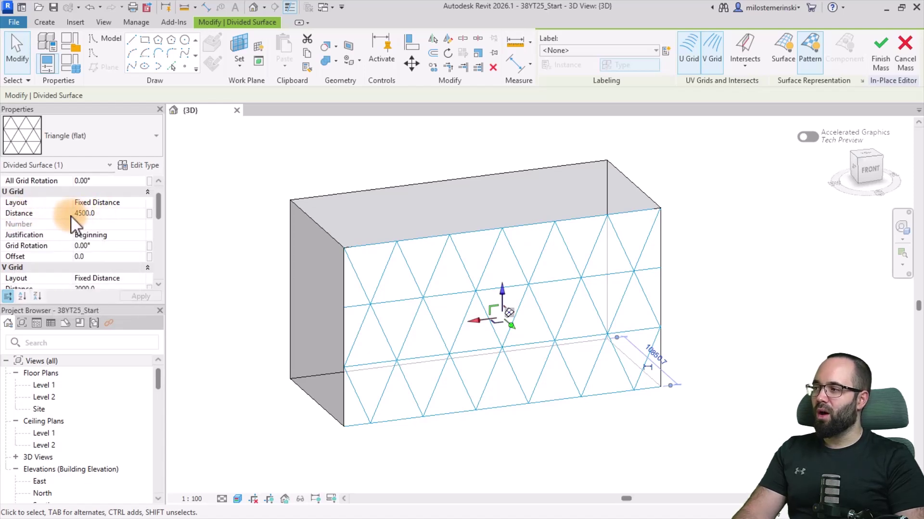
{"action": "scroll", "coordinate": [101, 216], "scroll_direction": "down", "scroll_amount": 2}
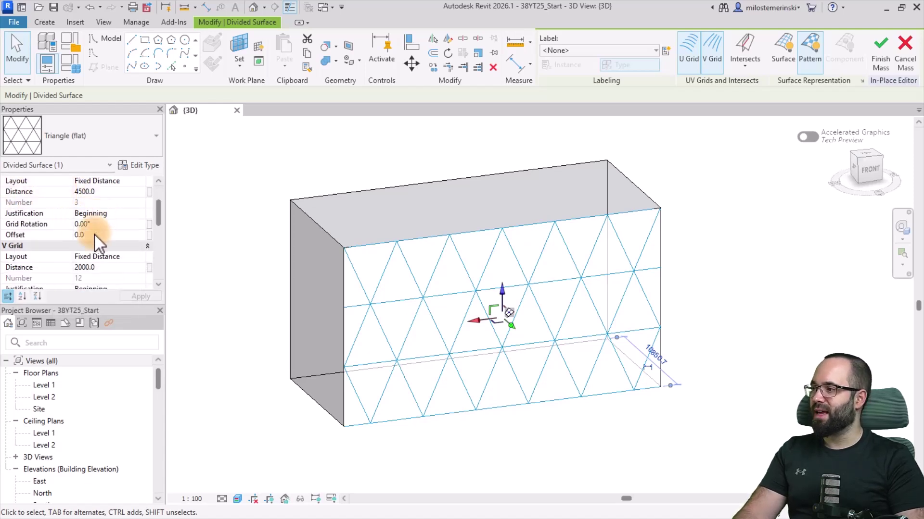
{"action": "scroll", "coordinate": [94, 234], "scroll_direction": "down", "scroll_amount": 3}
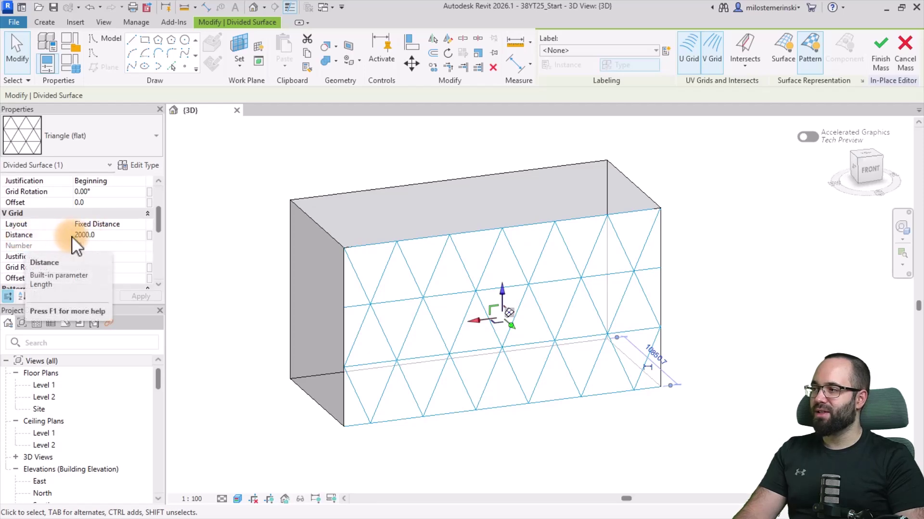
{"action": "middle_click_drag", "start_coordinate": [401, 296], "coordinate": [417, 311], "text": "shift"}
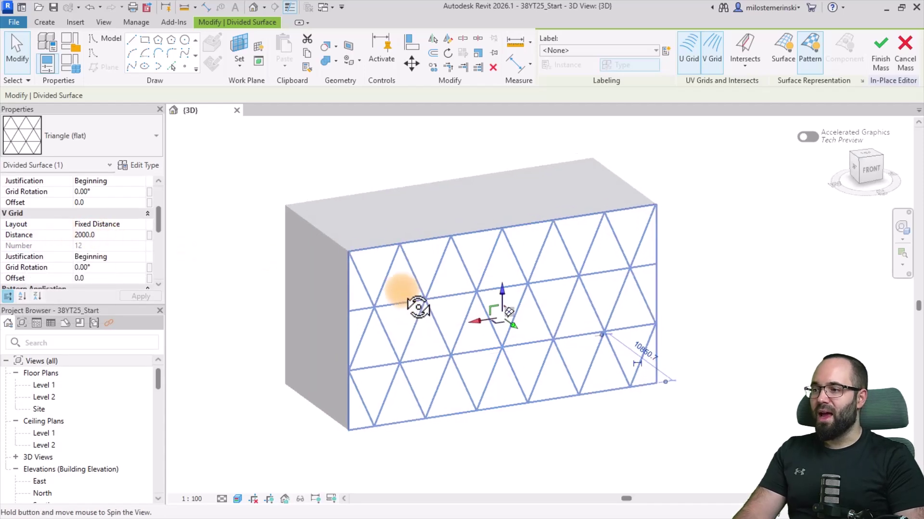
{"action": "left_click", "coordinate": [500, 449]}
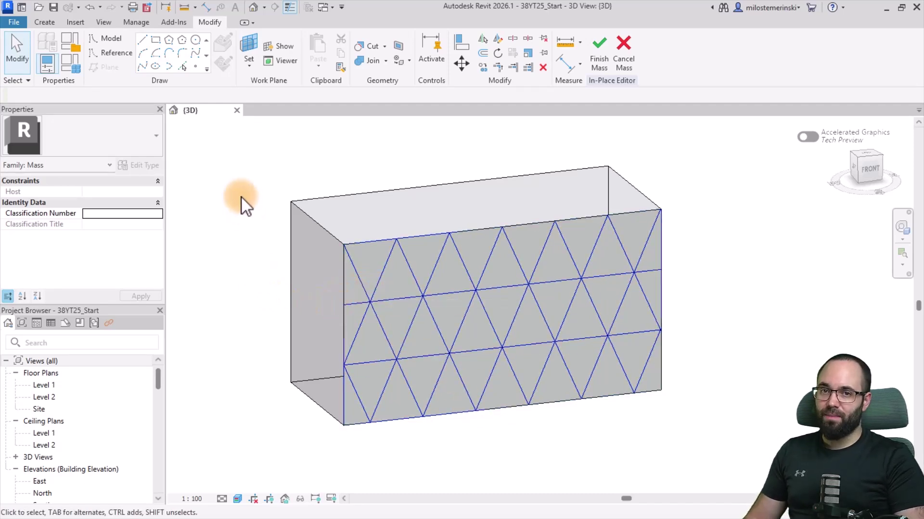
- Create a new family from the English 'Metric Generic Model Pattern Based.rft' template
{"action": "left_click", "coordinate": [18, 26]}
{"action": "mouse_move", "coordinate": [40, 63]}
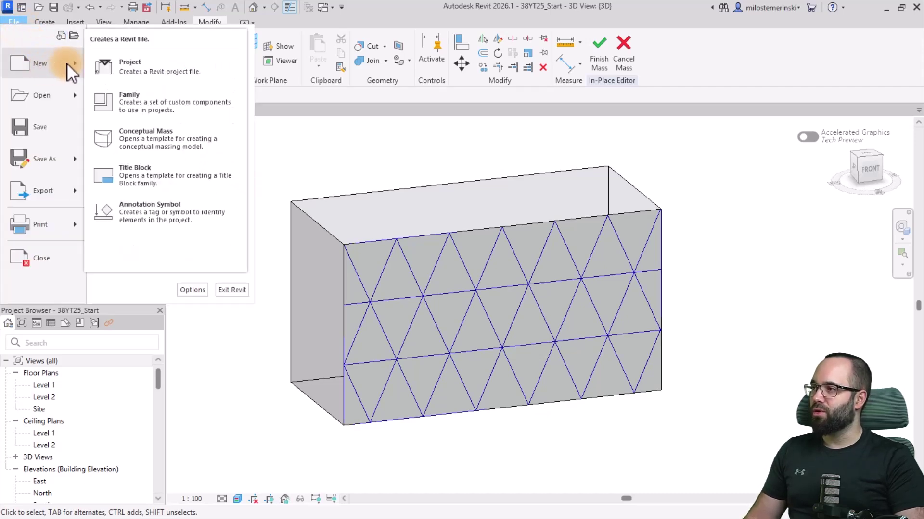
{"action": "left_click", "coordinate": [162, 109]}
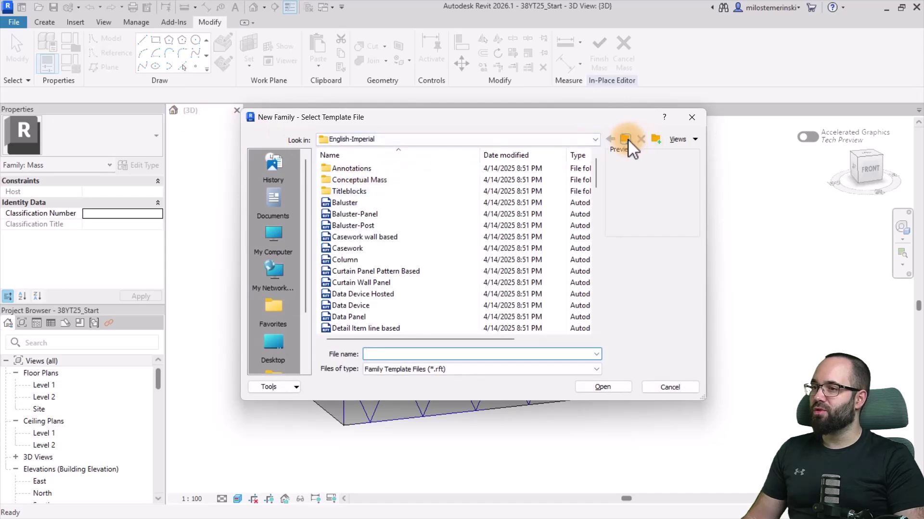
{"action": "left_click", "coordinate": [625, 139]}
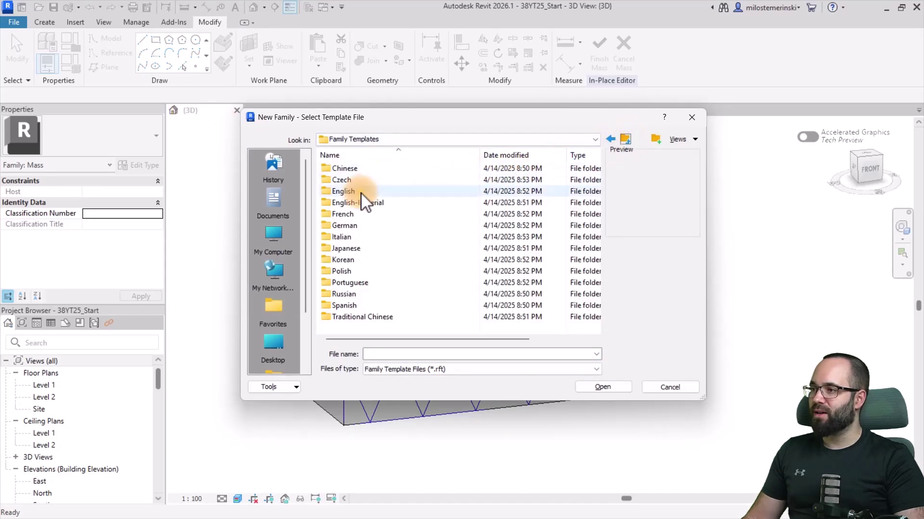
{"action": "double_click", "coordinate": [361, 192]}
{"action": "scroll", "coordinate": [385, 240], "scroll_direction": "down", "scroll_amount": 4}
{"action": "scroll", "coordinate": [386, 240], "scroll_direction": "down", "scroll_amount": 5}
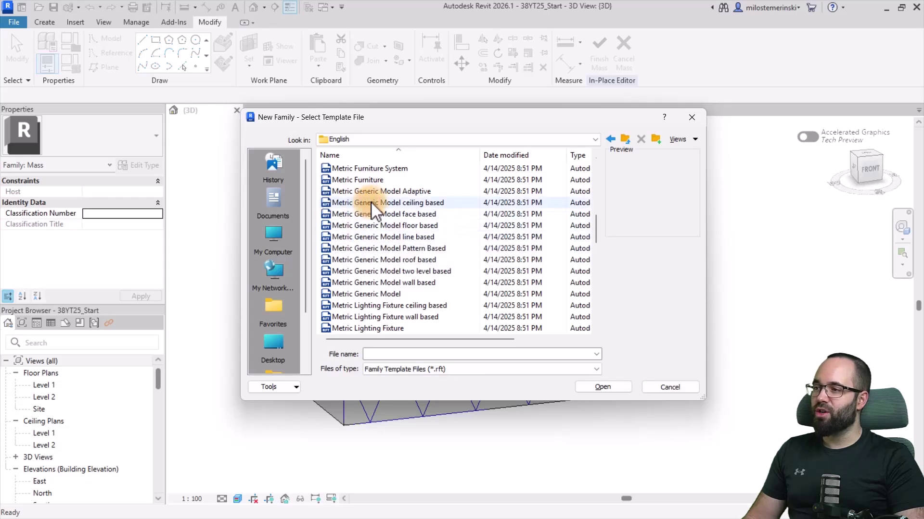
{"action": "left_click", "coordinate": [354, 247]}
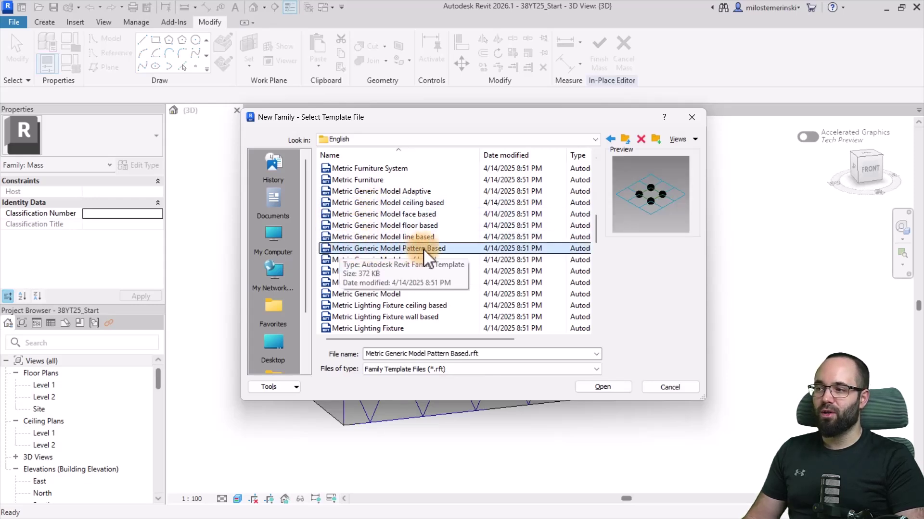
{"action": "left_click", "coordinate": [594, 390]}
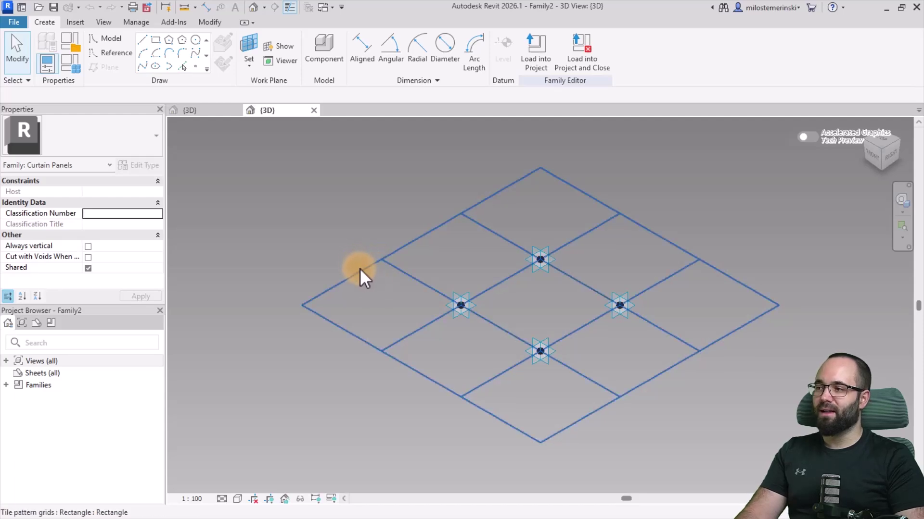
- Change the tile grid to Triangle (flat) with 2000 horizontal and 4500 vertical spacing
{"action": "left_click", "coordinate": [361, 270]}
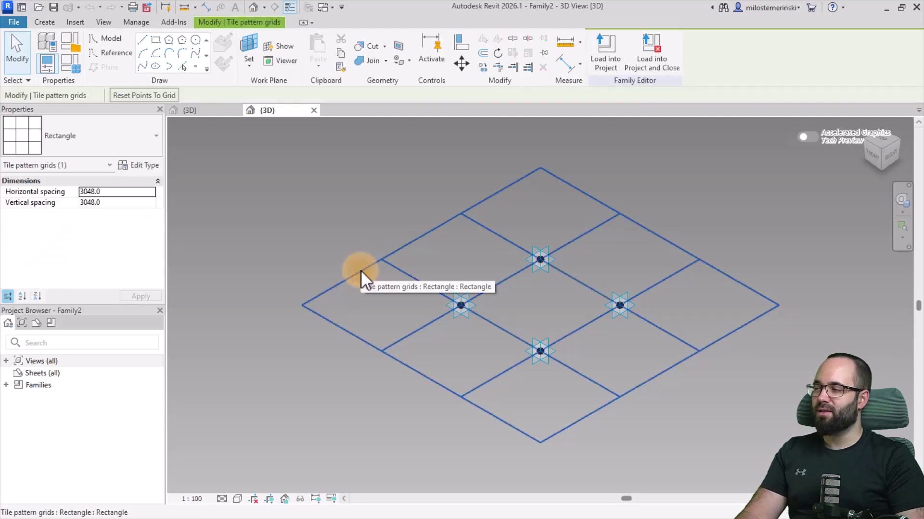
{"action": "left_click", "coordinate": [71, 140]}
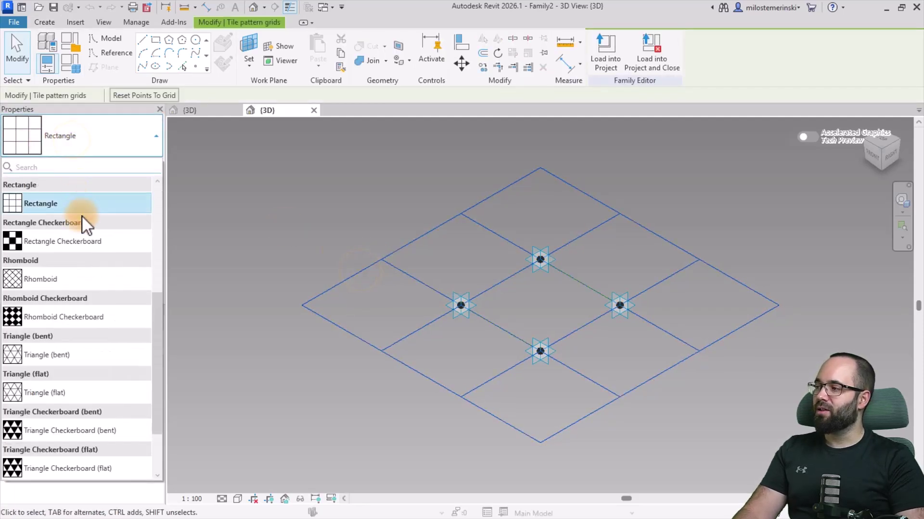
{"action": "left_click", "coordinate": [61, 392]}
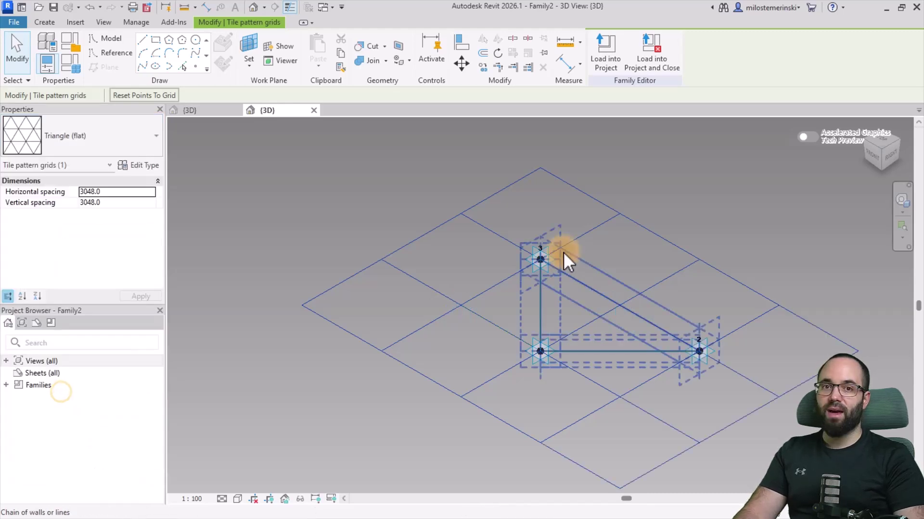
{"action": "left_click", "coordinate": [111, 193]}
{"action": "type", "text": "4500"}
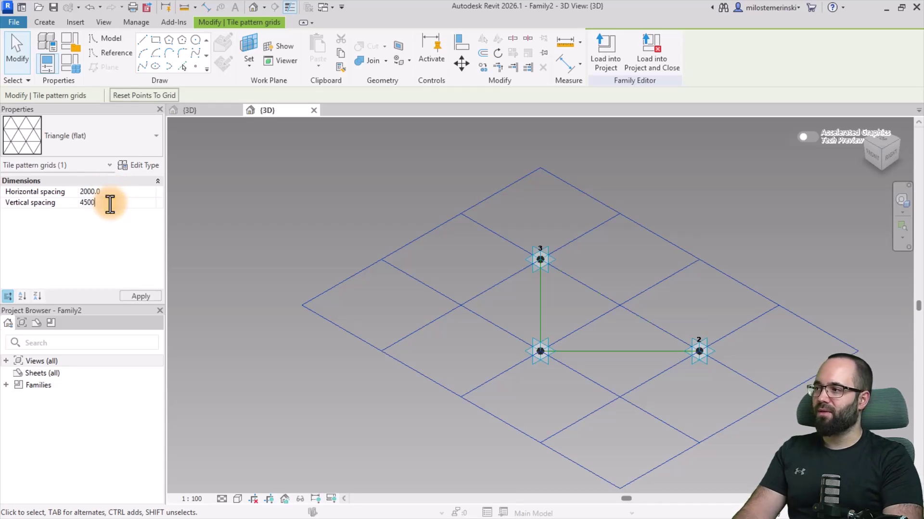
{"action": "left_click", "coordinate": [130, 295]}
{"action": "mouse_move", "coordinate": [744, 363]}
{"action": "middle_mouse_down", "text": "shift"}
{"action": "mouse_move", "coordinate": [465, 377]}
{"action": "mouse_move", "coordinate": [542, 371]}
{"action": "middle_mouse_up", "text": "shift"}
{"action": "scroll", "coordinate": [591, 256], "scroll_direction": "up", "scroll_amount": 3}
{"action": "middle_click_drag", "start_coordinate": [593, 298], "coordinate": [517, 297]}
{"action": "key", "text": "Escape"}
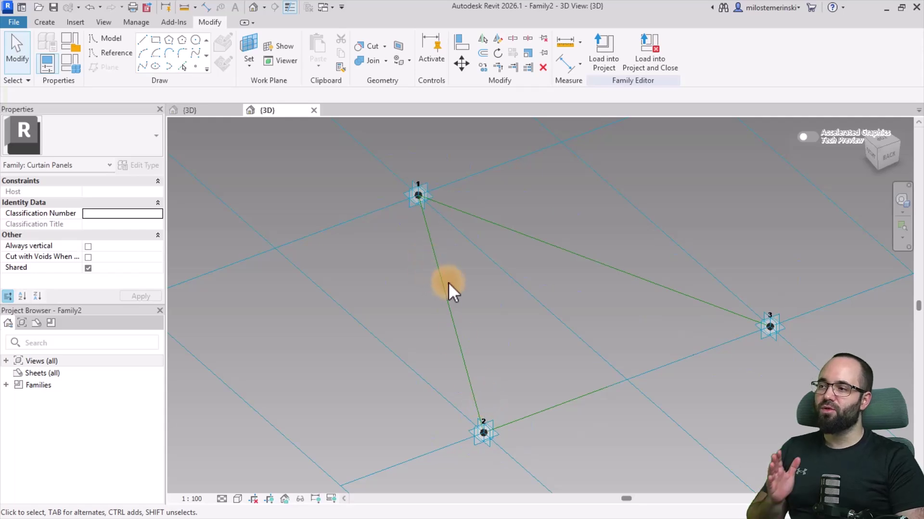
- Inspect the chain of triangle reference lines and orbit around the three points
{"action": "key", "text": "Tab"}
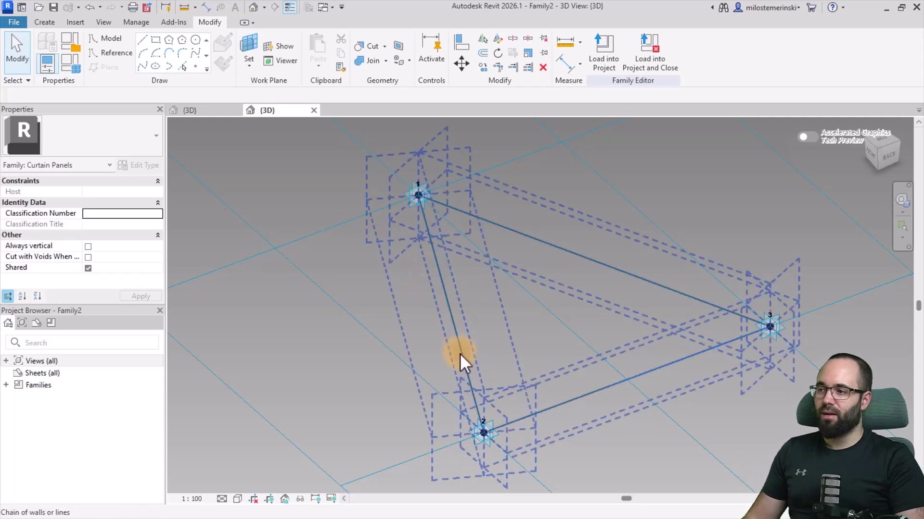
{"action": "scroll", "coordinate": [452, 296], "scroll_direction": "up", "scroll_amount": 3}
{"action": "key", "text": "Tab"}
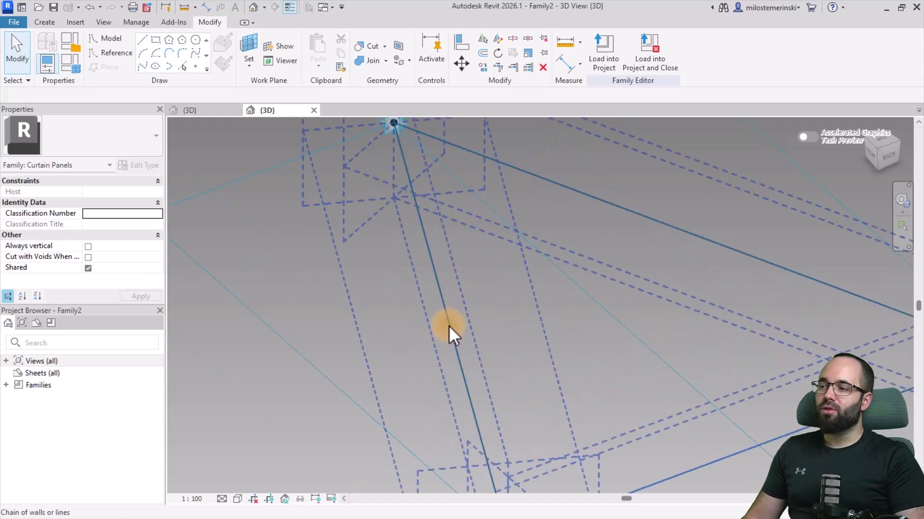
{"action": "key", "text": "Tab"}
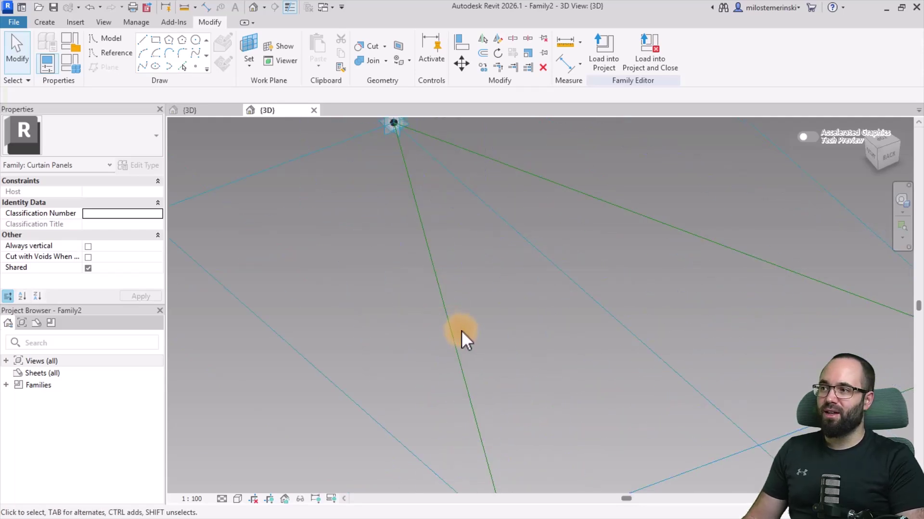
{"action": "scroll", "coordinate": [467, 327], "scroll_direction": "down", "scroll_amount": 2}
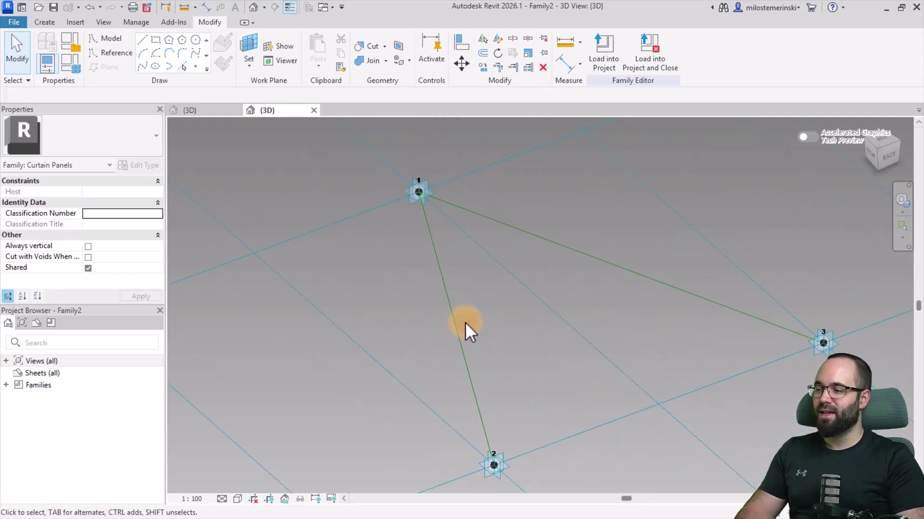
{"action": "middle_click_drag", "start_coordinate": [465, 323], "coordinate": [303, 212], "text": "shift"}
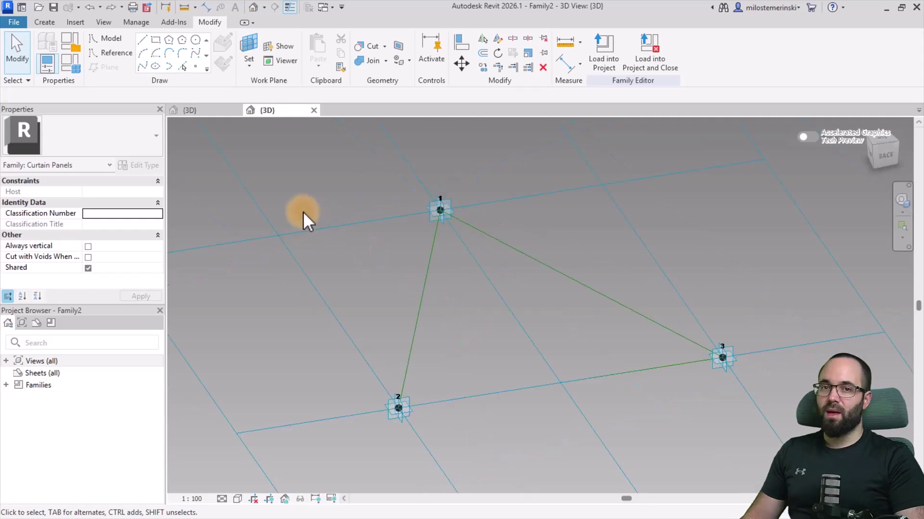
- Place a Draw on Face reference point at the midpoint of line 1–2
{"action": "left_click", "coordinate": [111, 54]}
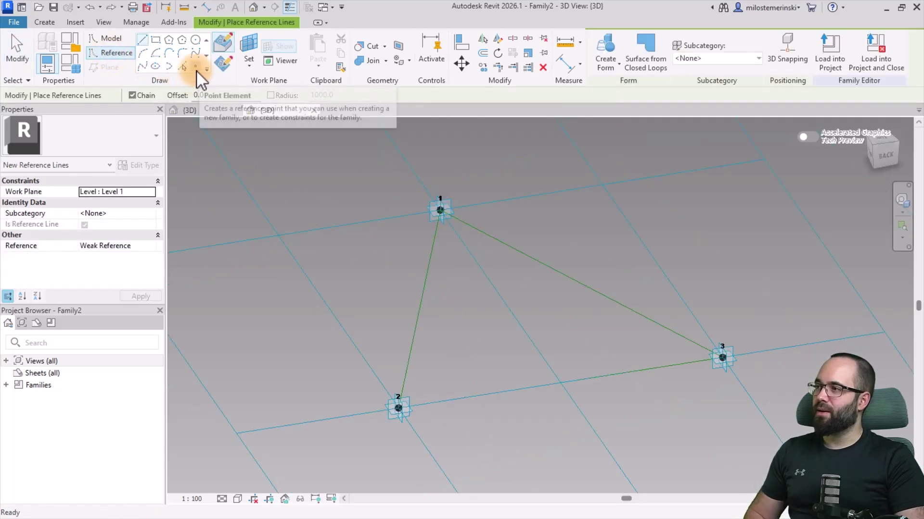
{"action": "left_click", "coordinate": [196, 70]}
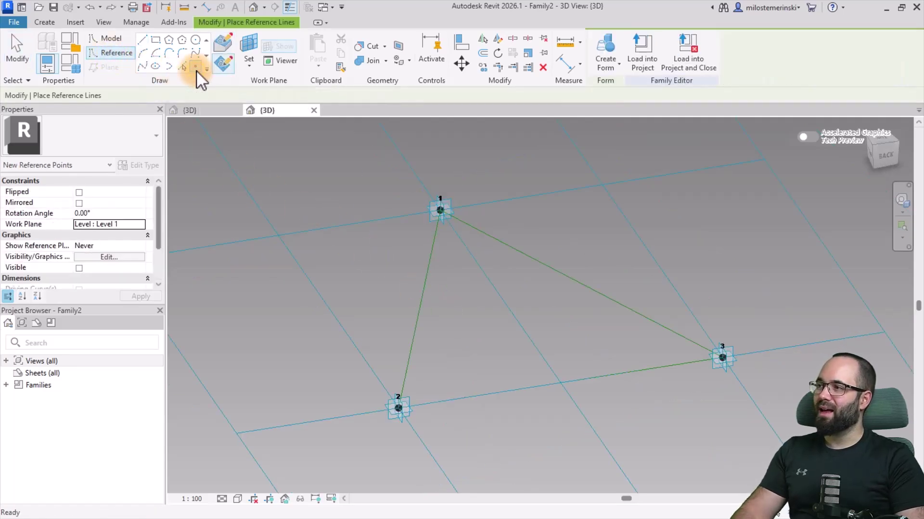
{"action": "left_click", "coordinate": [219, 47]}
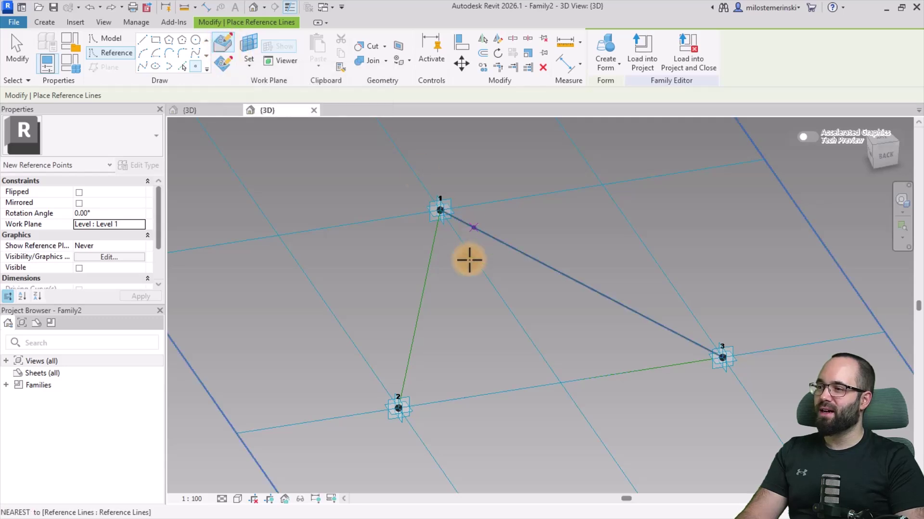
{"action": "left_click", "coordinate": [420, 310]}
{"action": "middle_click_drag", "start_coordinate": [444, 351], "coordinate": [417, 303], "text": "shift"}
{"action": "scroll", "coordinate": [417, 304], "scroll_direction": "up", "scroll_amount": 5}
{"action": "key", "text": "Escape"}
{"action": "left_click", "coordinate": [417, 292]}
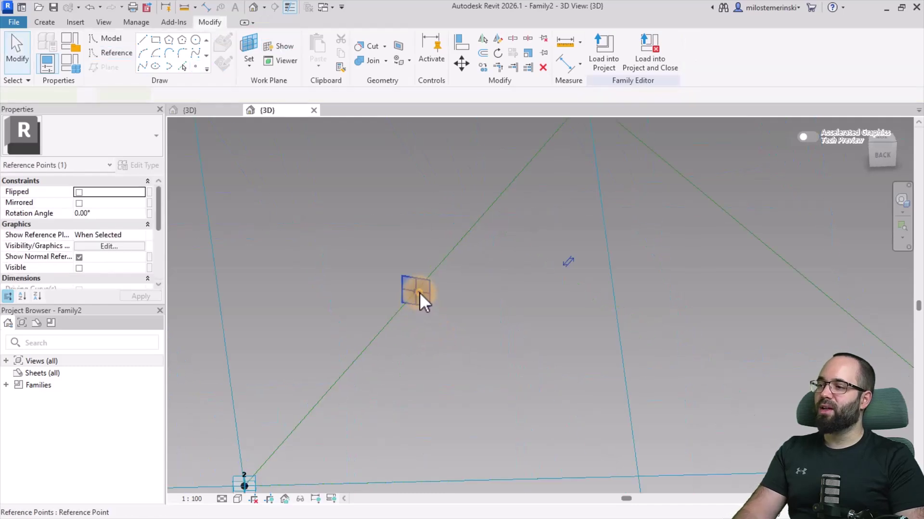
{"action": "left_click", "coordinate": [467, 334]}
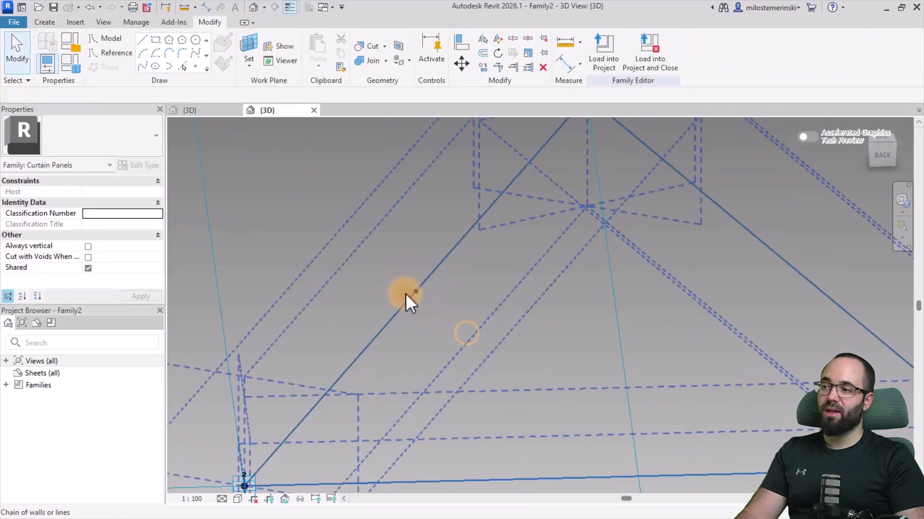
- Set the midpoint point's plane as work plane and draw a first profile edge of 75
{"action": "left_click", "coordinate": [250, 44]}
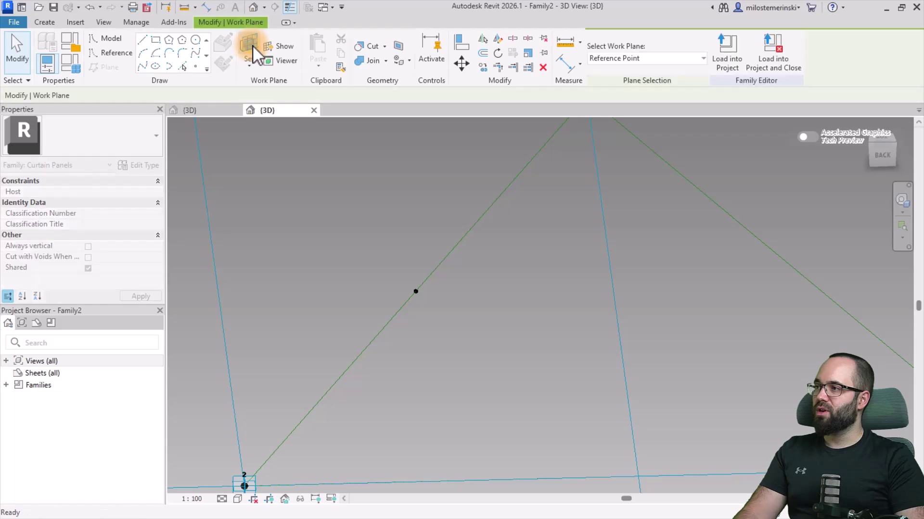
{"action": "left_click", "coordinate": [416, 292]}
{"action": "left_click", "coordinate": [107, 42]}
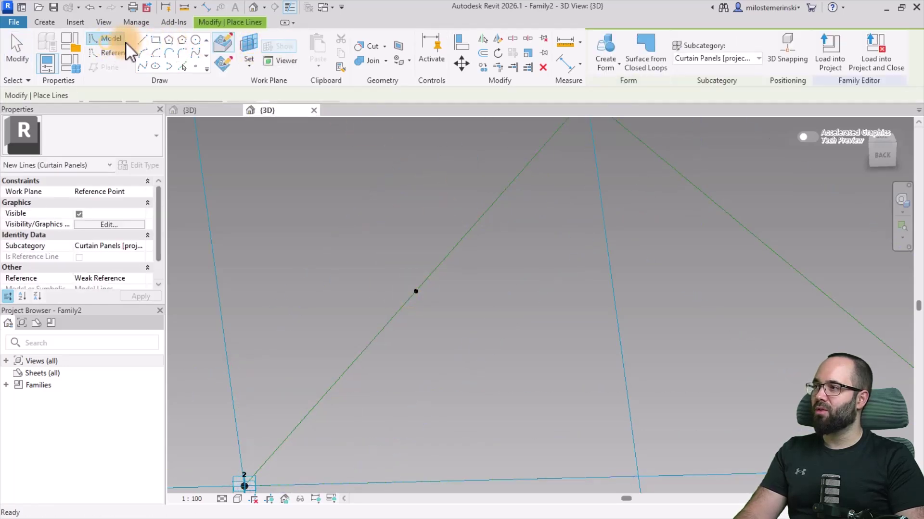
{"action": "left_click", "coordinate": [222, 66]}
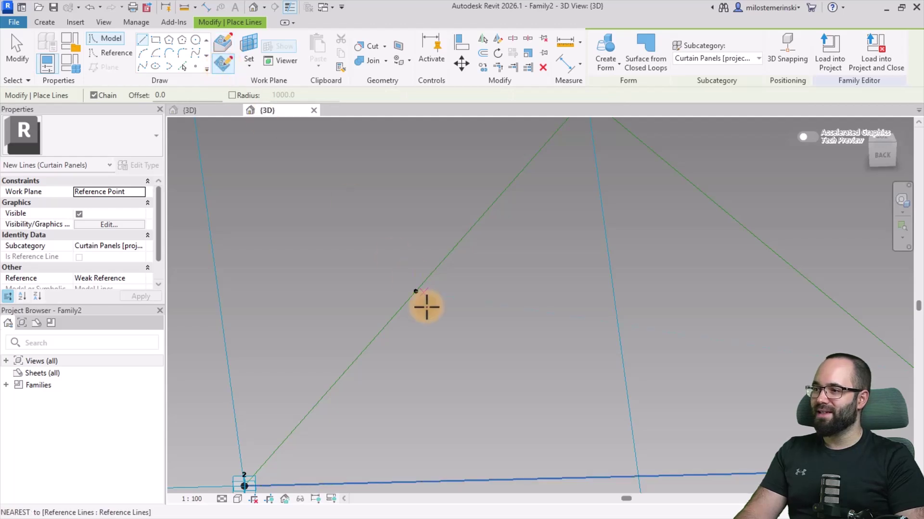
{"action": "left_click", "coordinate": [415, 292]}
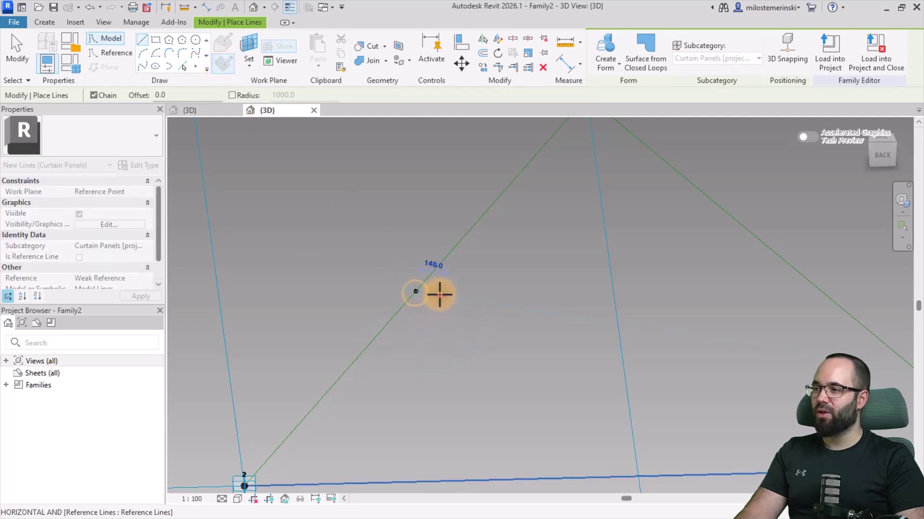
{"action": "left_click", "coordinate": [422, 291]}
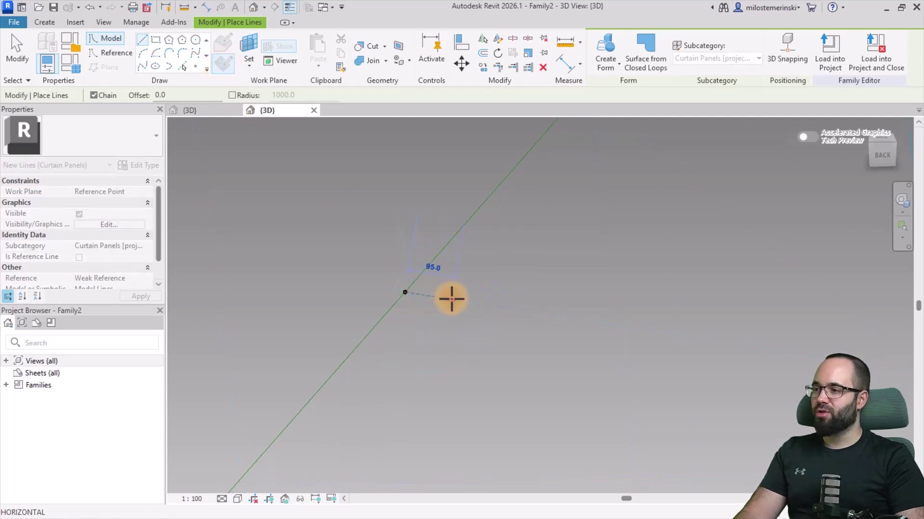
{"action": "type", "text": "75"}
{"action": "key", "text": "Return"}
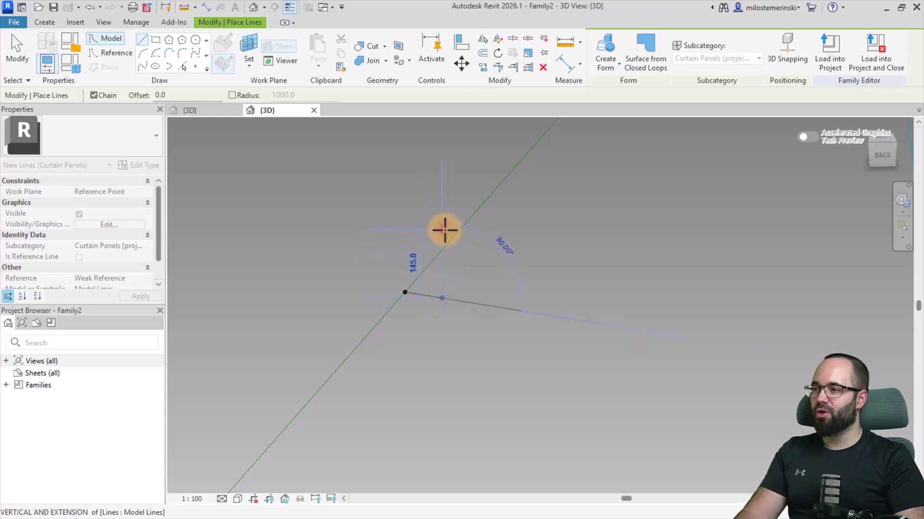
{"action": "type", "text": "50"}
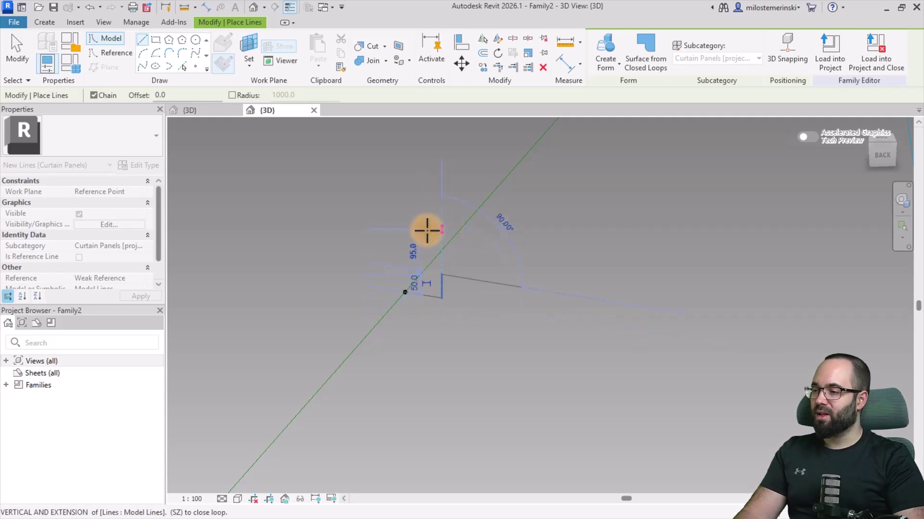
- Add profile edges of 50, 30, 30 and 45, then close the loop
{"action": "key", "text": "Return"}
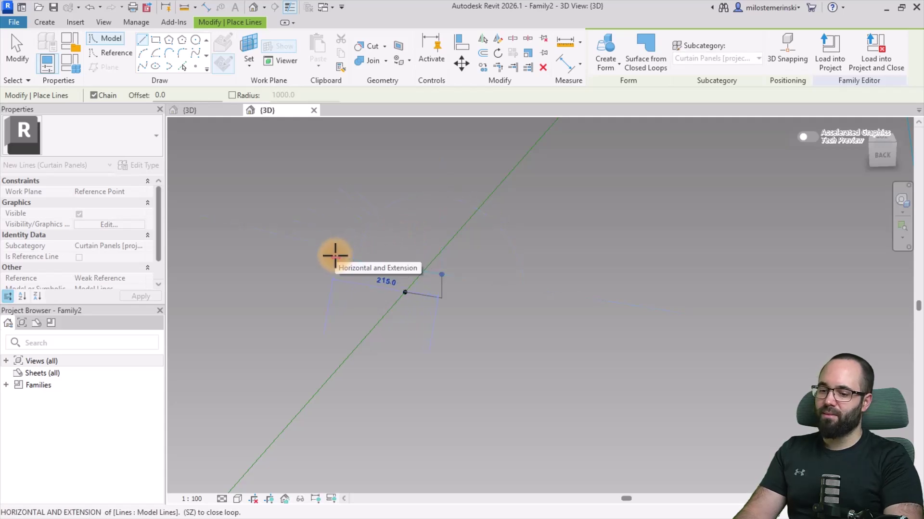
{"action": "type", "text": "30"}
{"action": "key", "text": "Return"}
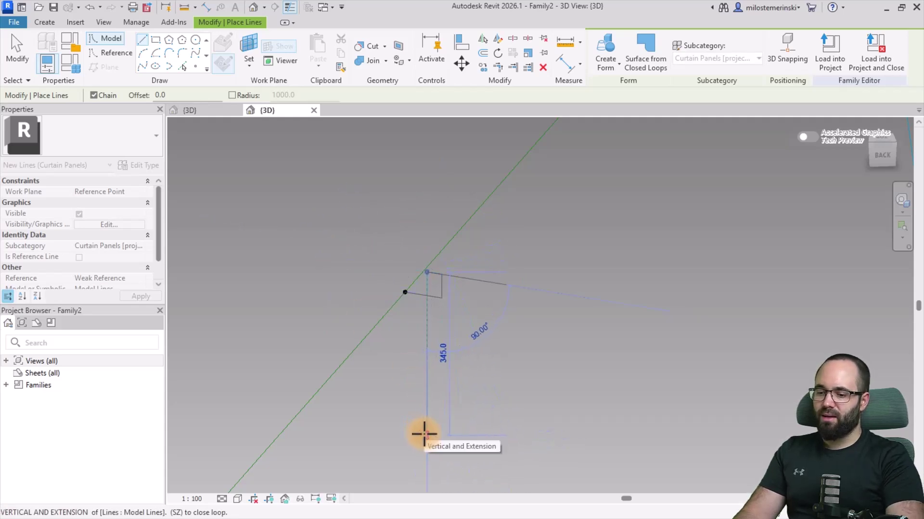
{"action": "type", "text": "30"}
{"action": "key", "text": "Return"}
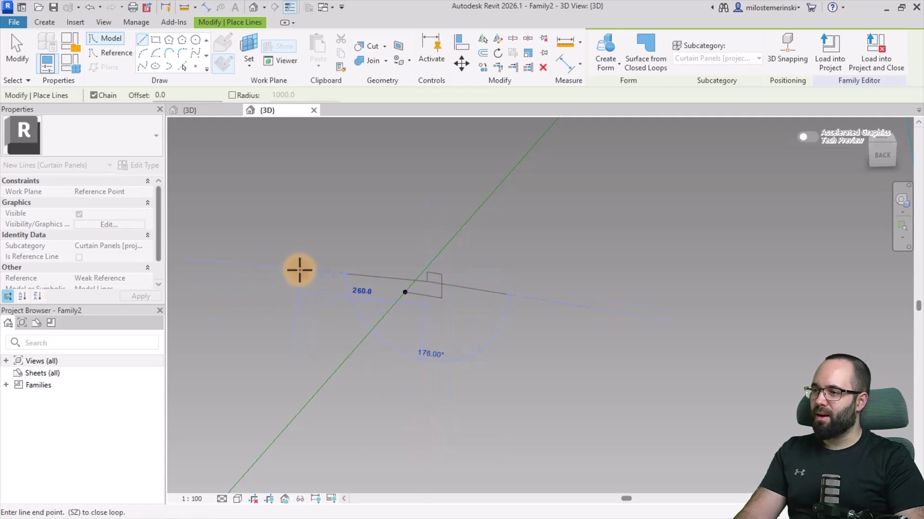
{"action": "type", "text": "45"}
{"action": "key", "text": "Return"}
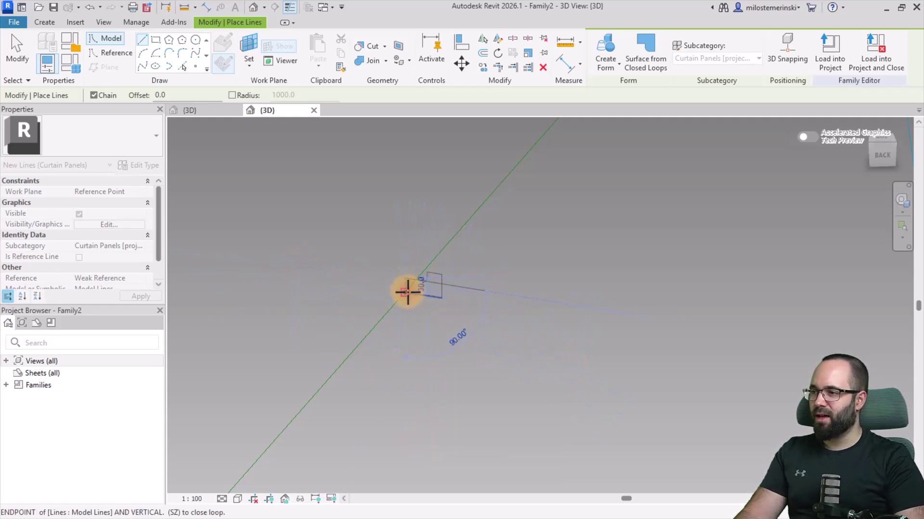
{"action": "left_click", "coordinate": [405, 291]}
{"action": "key", "text": "Escape"}
{"action": "key", "text": "Tab"}
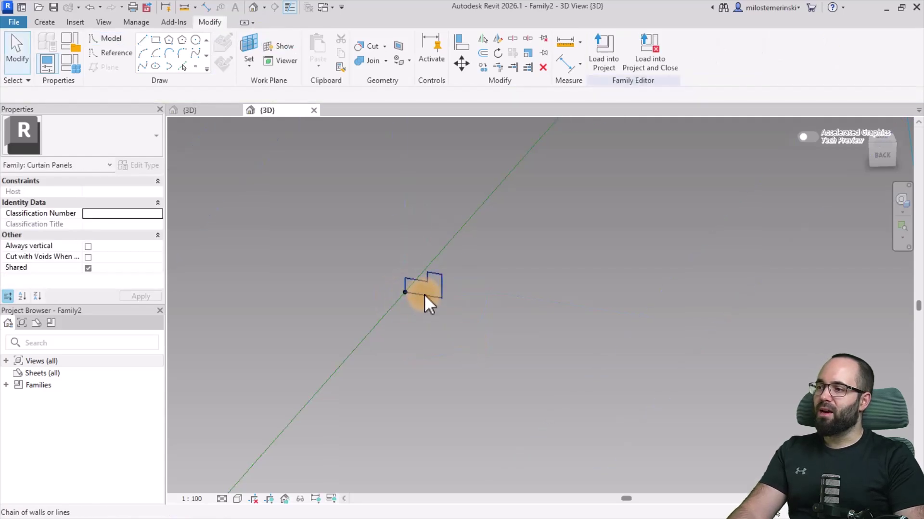
- Move the six-line profile slightly lower
{"action": "left_click", "coordinate": [422, 282]}
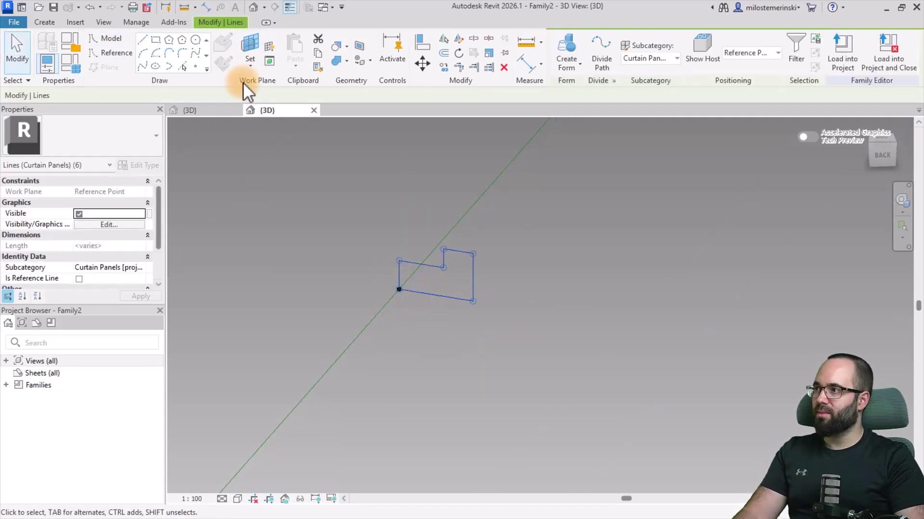
{"action": "left_click", "coordinate": [419, 68]}
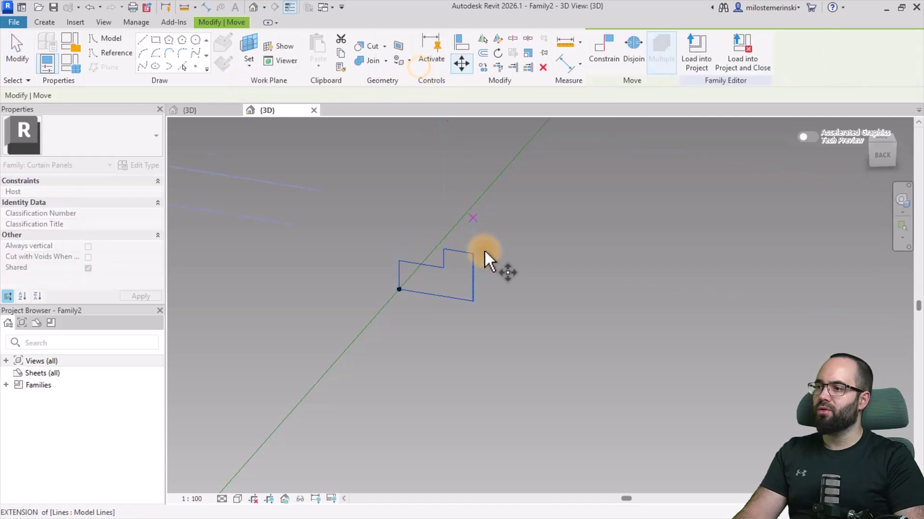
{"action": "left_click", "coordinate": [495, 259]}
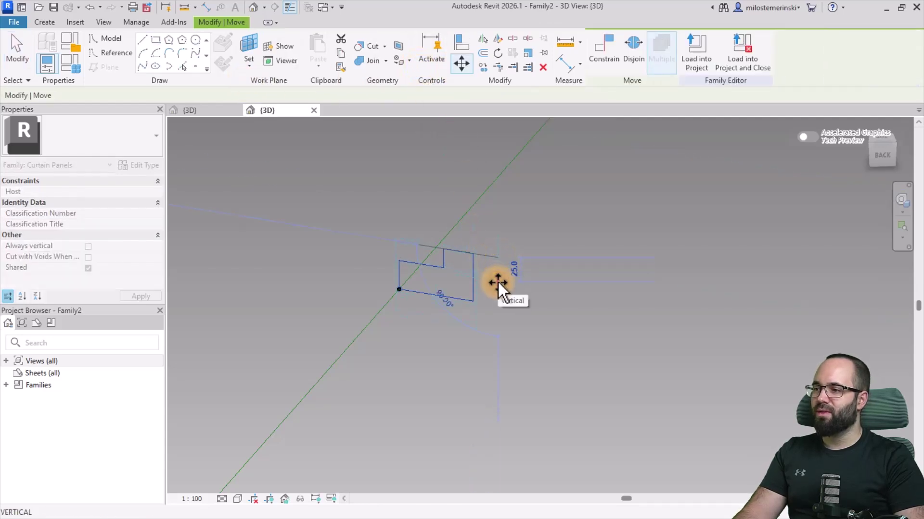
{"action": "left_click", "coordinate": [498, 282]}
{"action": "left_click", "coordinate": [498, 284]}
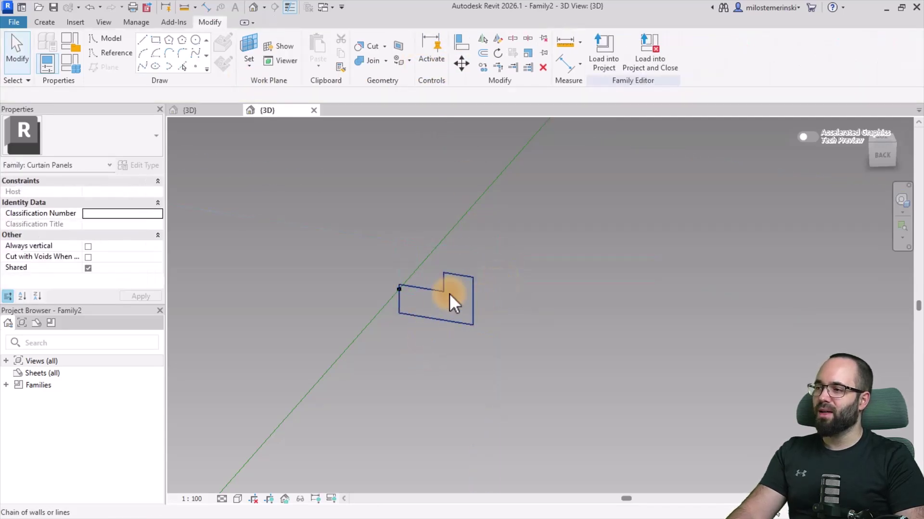
{"action": "scroll", "coordinate": [462, 299], "scroll_direction": "down", "scroll_amount": 2}
{"action": "scroll", "coordinate": [502, 332], "scroll_direction": "down", "scroll_amount": 2}
{"action": "middle_click_drag", "start_coordinate": [514, 340], "coordinate": [507, 324], "text": "shift"}
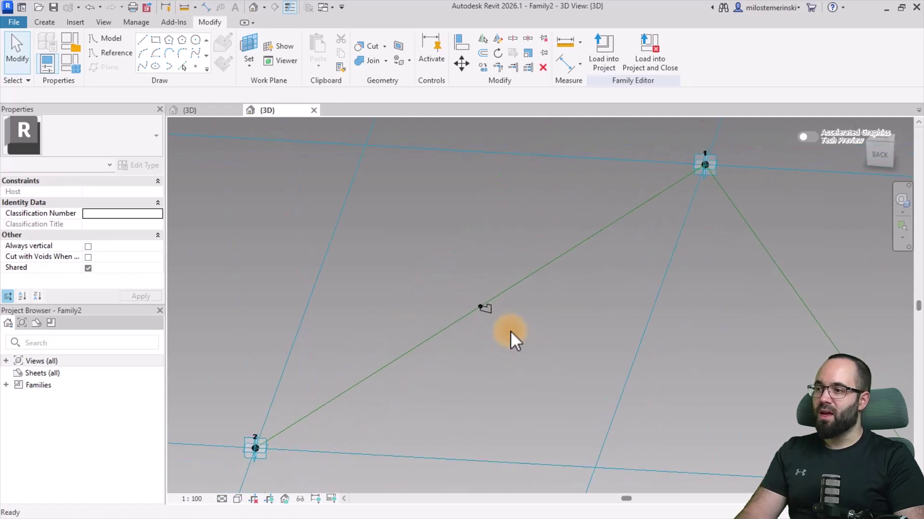
- Sweep the profile along the triangle line chain into a solid form
{"action": "left_click", "coordinate": [493, 314]}
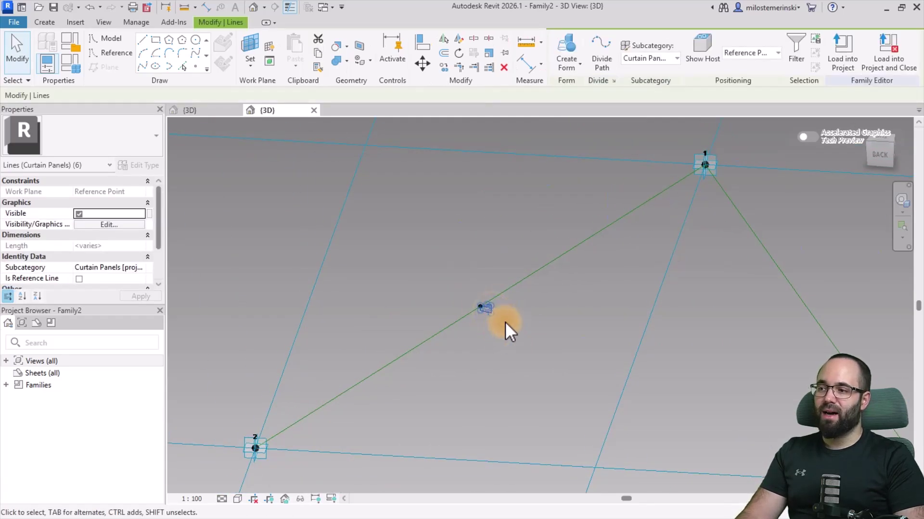
{"action": "key", "text": "Tab"}
{"action": "left_click", "coordinate": [543, 271]}
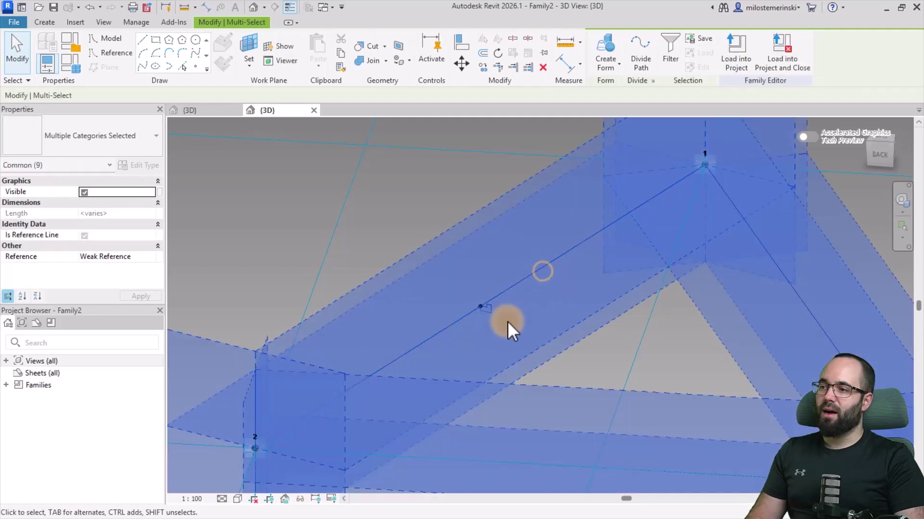
{"action": "scroll", "coordinate": [469, 277], "scroll_direction": "down", "scroll_amount": 5}
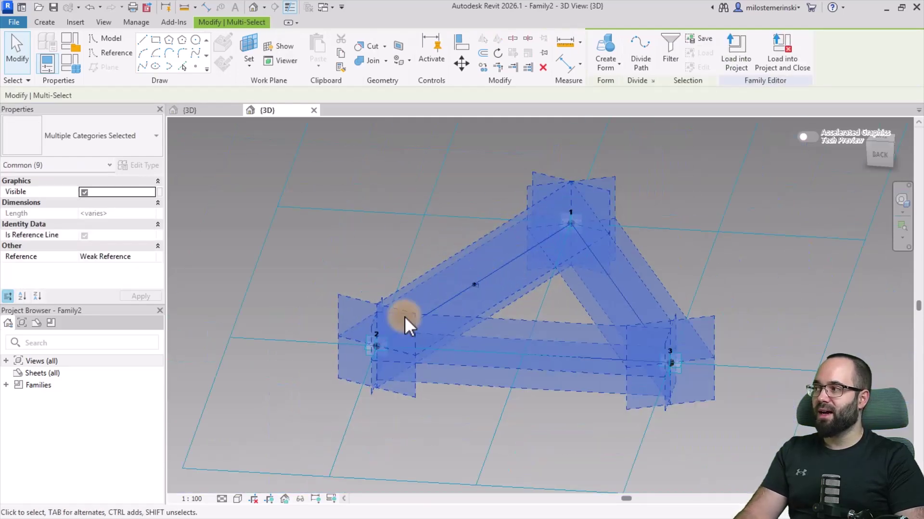
{"action": "left_click", "coordinate": [602, 51]}
{"action": "middle_click_drag", "start_coordinate": [498, 297], "coordinate": [610, 304], "text": "shift"}
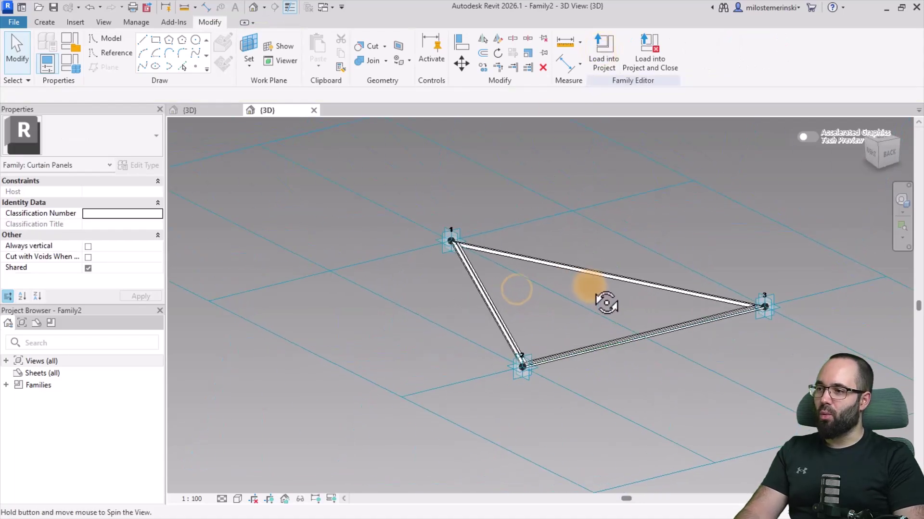
{"action": "scroll", "coordinate": [499, 295], "scroll_direction": "up", "scroll_amount": 3}
{"action": "scroll", "coordinate": [477, 309], "scroll_direction": "up", "scroll_amount": 3}
{"action": "scroll", "coordinate": [464, 315], "scroll_direction": "up", "scroll_amount": 3}
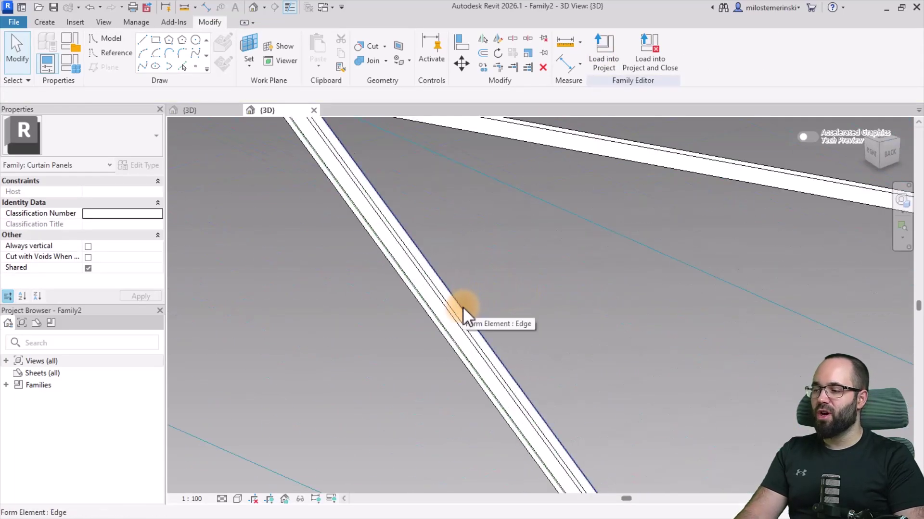
{"action": "scroll", "coordinate": [463, 307], "scroll_direction": "down", "scroll_amount": 4}
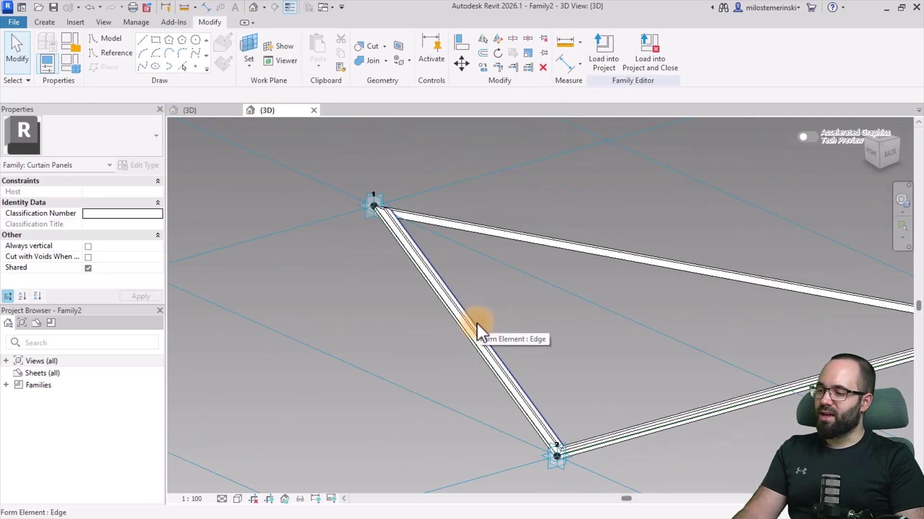
{"action": "key", "text": "Tab"}
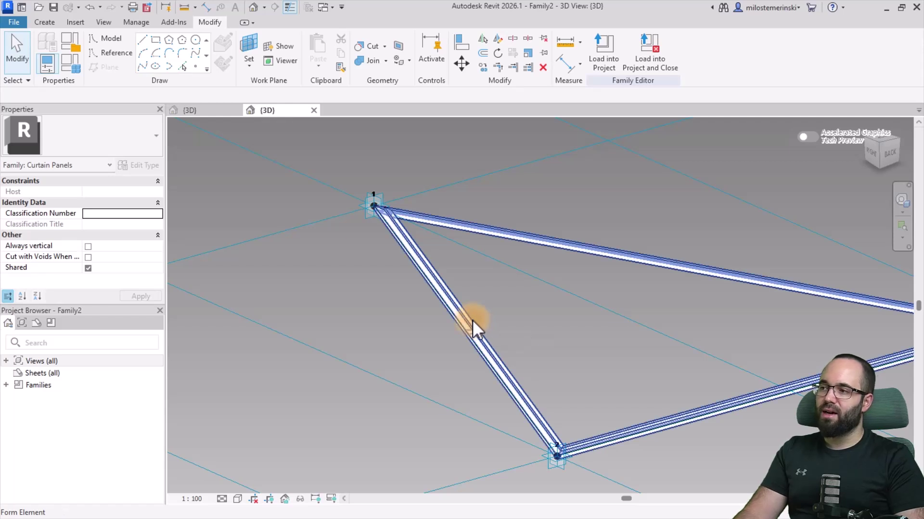
- Associate the frame form's material with a new Type parameter named Steel
{"action": "left_click", "coordinate": [472, 320]}
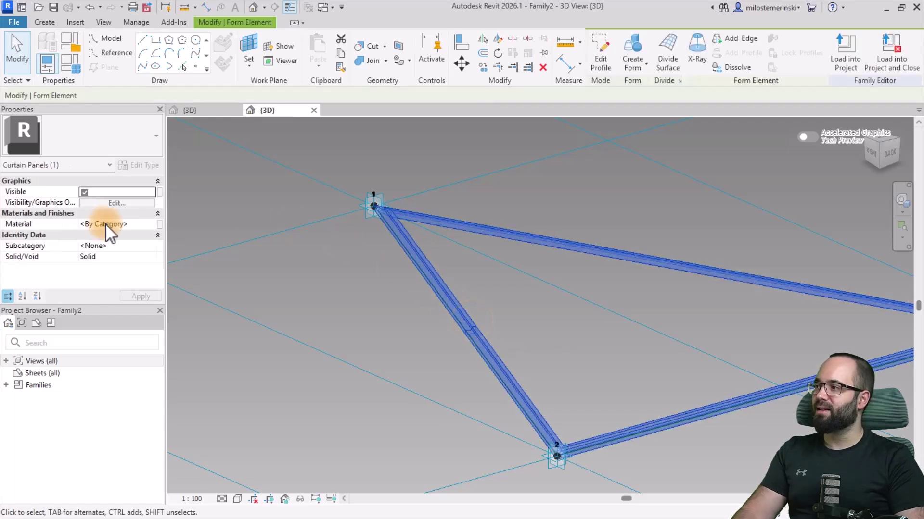
{"action": "left_click", "coordinate": [161, 224]}
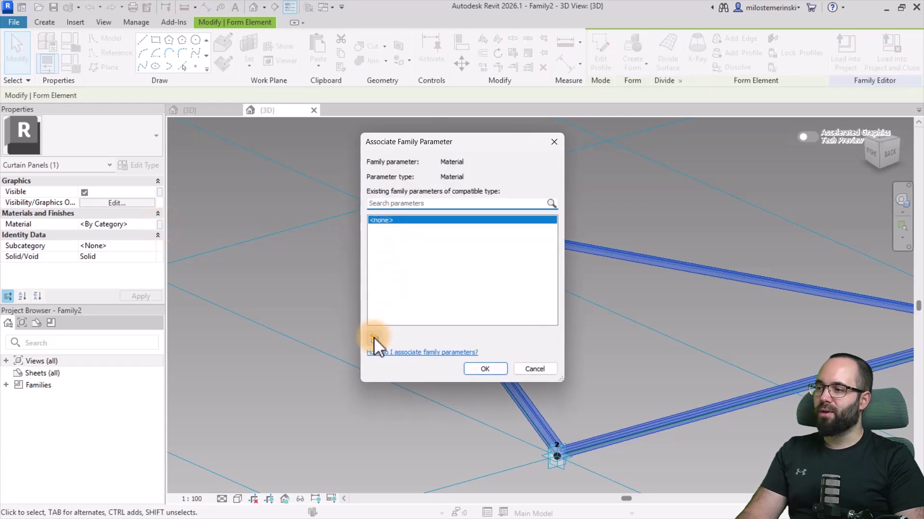
{"action": "left_click", "coordinate": [373, 338]}
{"action": "type", "text": "Steel"}
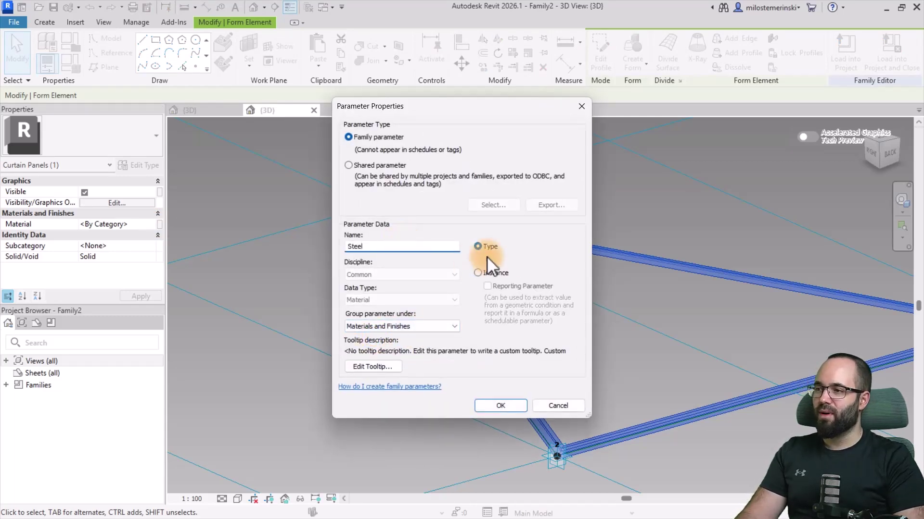
{"action": "left_click", "coordinate": [499, 403]}
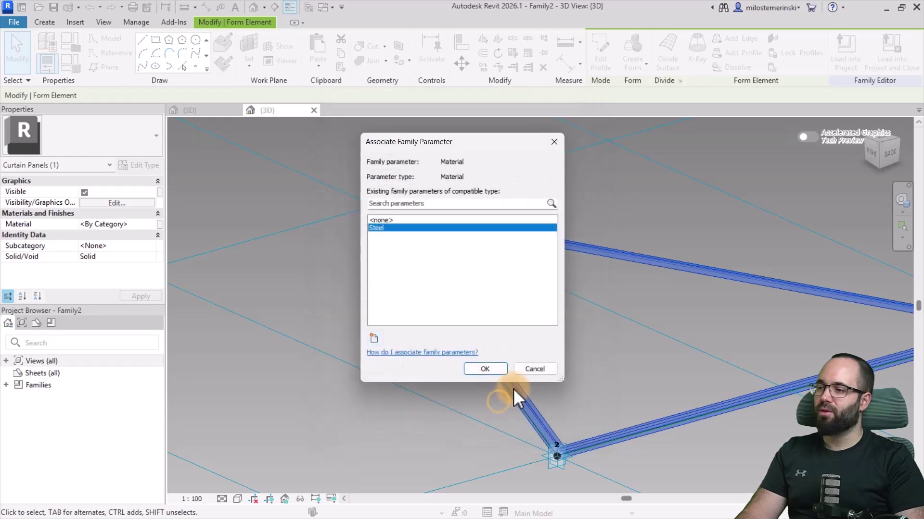
{"action": "left_click", "coordinate": [477, 373]}
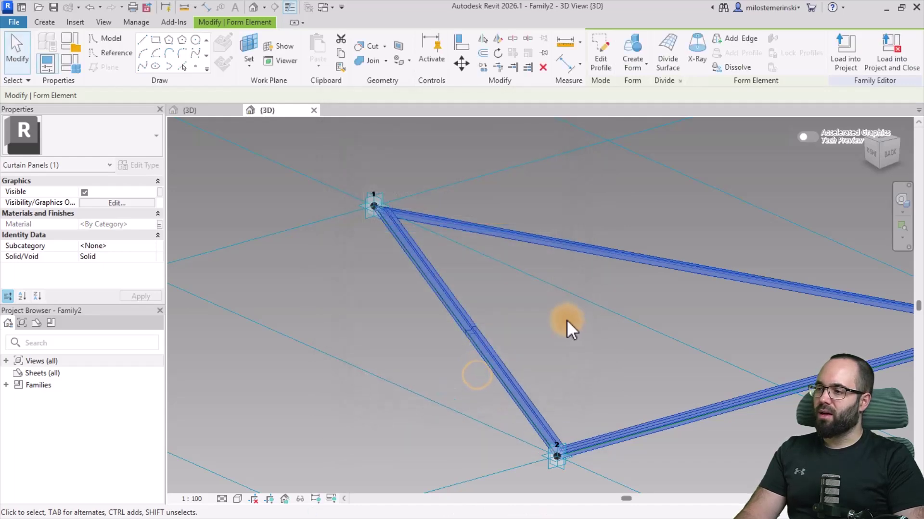
{"action": "left_click", "coordinate": [567, 324]}
{"action": "middle_click_drag", "start_coordinate": [566, 325], "coordinate": [574, 396], "text": "shift"}
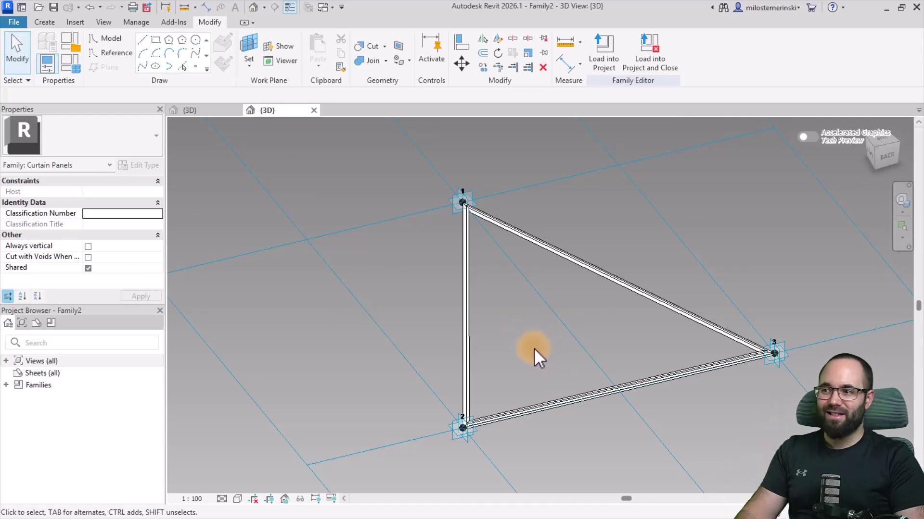
{"action": "middle_click_drag", "start_coordinate": [534, 348], "coordinate": [486, 341], "text": "shift"}
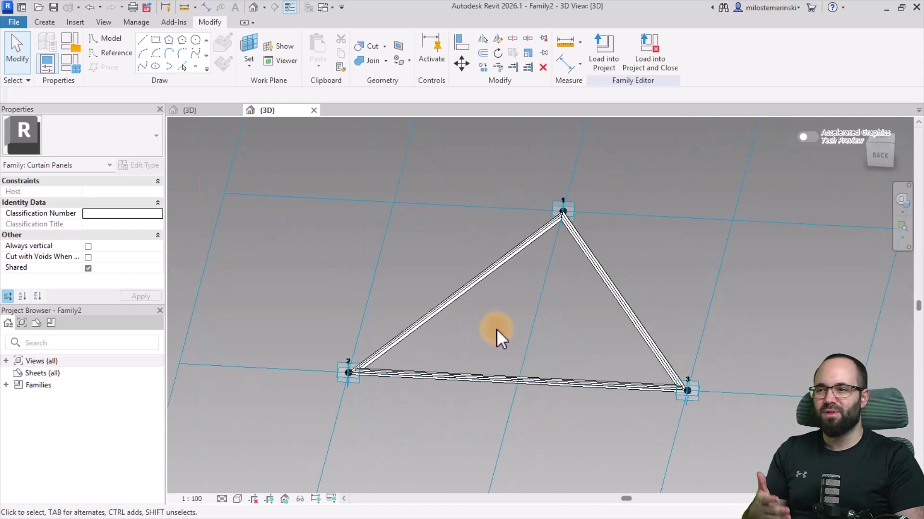
{"action": "mouse_move", "coordinate": [533, 333]}
{"action": "middle_mouse_down", "text": "shift"}
{"action": "mouse_move", "coordinate": [517, 365]}
{"action": "mouse_move", "coordinate": [439, 288]}
{"action": "middle_mouse_up", "text": "shift"}
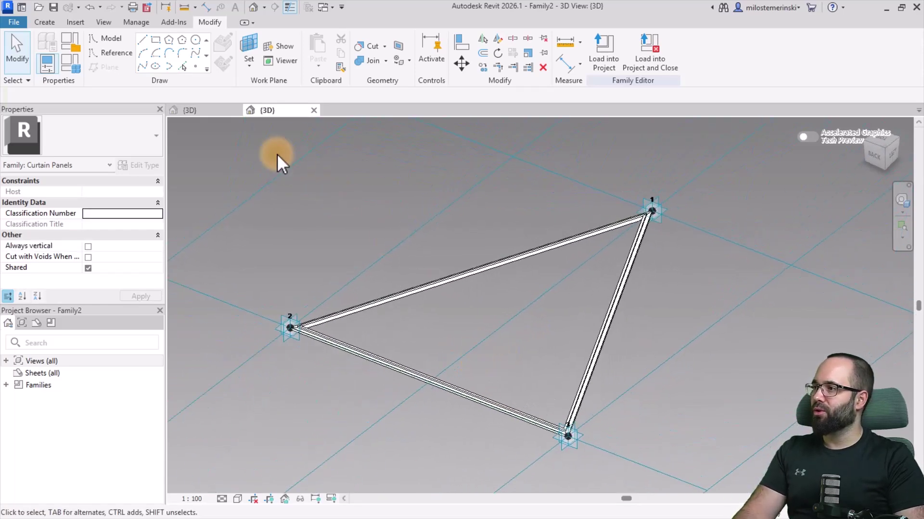
- Activate Point Element with Draw on Face and orbit toward the frame edges
{"action": "left_click", "coordinate": [129, 53]}
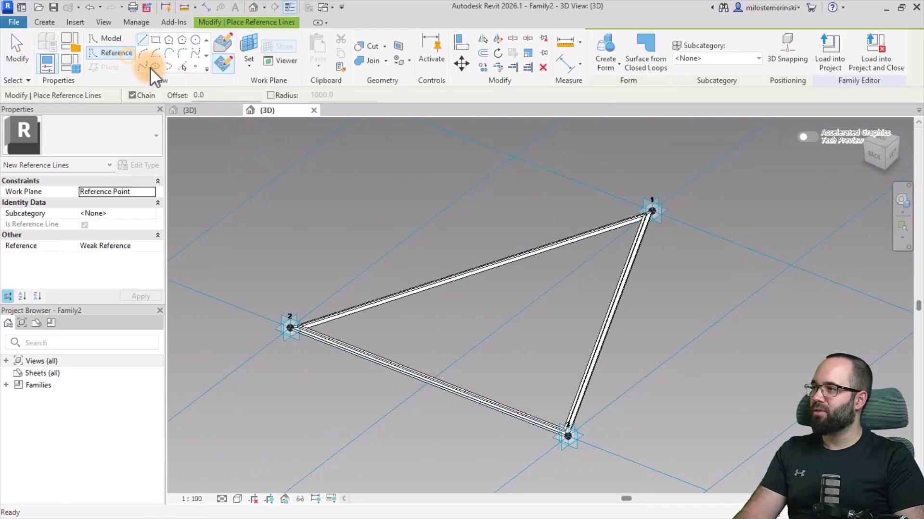
{"action": "left_click", "coordinate": [194, 69]}
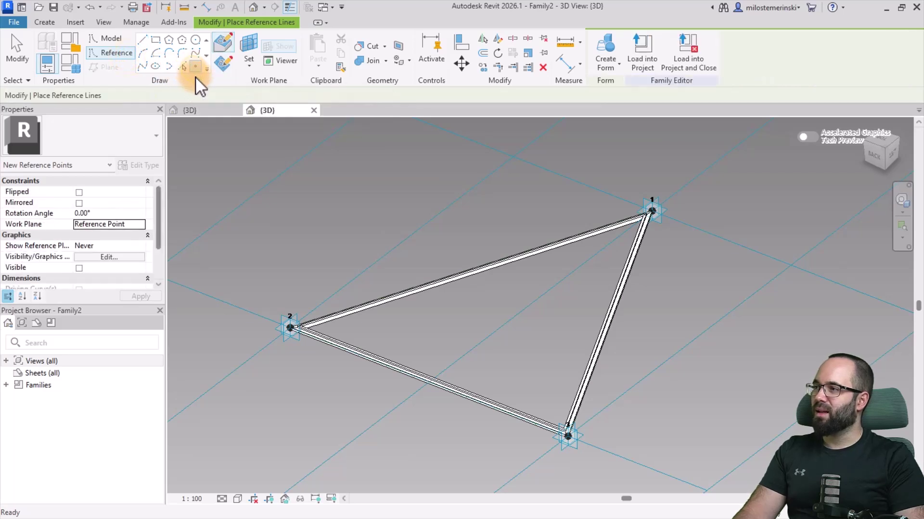
{"action": "left_click", "coordinate": [220, 46]}
{"action": "scroll", "coordinate": [477, 277], "scroll_direction": "up", "scroll_amount": 3}
{"action": "mouse_move", "coordinate": [476, 276]}
{"action": "middle_mouse_down", "text": "shift"}
{"action": "mouse_move", "coordinate": [471, 315]}
{"action": "mouse_move", "coordinate": [526, 274]}
{"action": "mouse_move", "coordinate": [515, 283]}
{"action": "middle_mouse_up", "text": "shift"}
{"action": "scroll", "coordinate": [433, 293], "scroll_direction": "up", "scroll_amount": 3}
{"action": "scroll", "coordinate": [452, 317], "scroll_direction": "up", "scroll_amount": 2}
{"action": "mouse_move", "coordinate": [462, 310]}
{"action": "middle_mouse_down", "text": "shift"}
{"action": "mouse_move", "coordinate": [487, 298]}
{"action": "mouse_move", "coordinate": [494, 246]}
{"action": "mouse_move", "coordinate": [551, 207]}
{"action": "mouse_move", "coordinate": [581, 225]}
{"action": "middle_mouse_up", "text": "shift"}
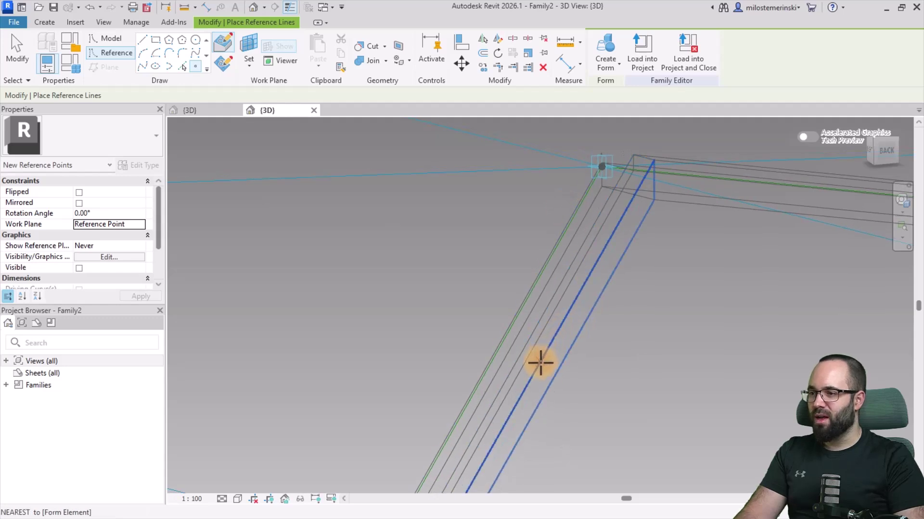
{"action": "mouse_move", "coordinate": [531, 378]}
{"action": "middle_mouse_down", "text": "shift"}
{"action": "mouse_move", "coordinate": [544, 351]}
{"action": "mouse_move", "coordinate": [488, 373]}
{"action": "middle_mouse_up", "text": "shift"}
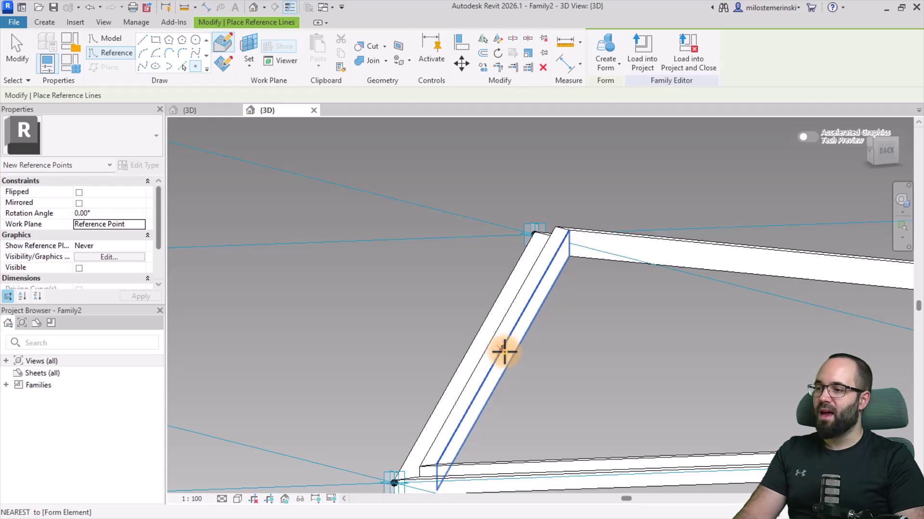
{"action": "middle_click_drag", "start_coordinate": [546, 387], "coordinate": [235, 395]}
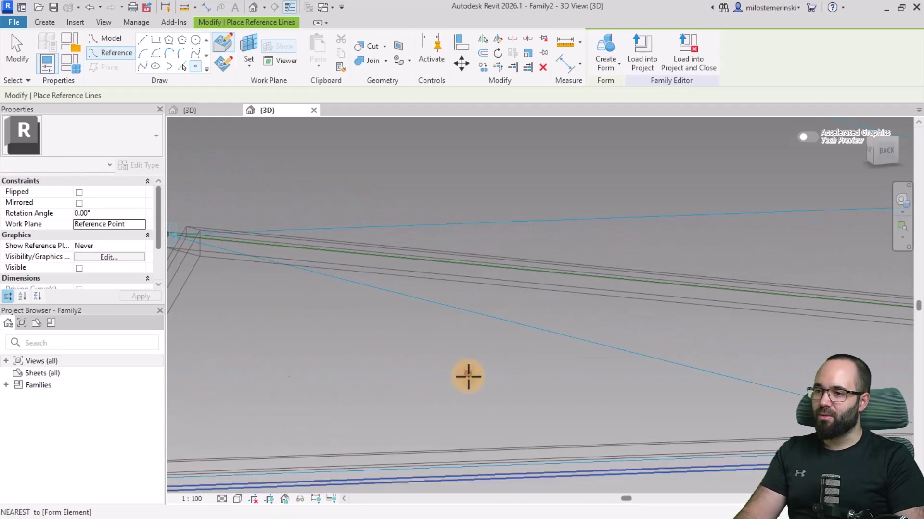
{"action": "mouse_move", "coordinate": [469, 375]}
{"action": "middle_mouse_down", "text": "shift"}
{"action": "mouse_move", "coordinate": [495, 402]}
{"action": "mouse_move", "coordinate": [487, 376]}
{"action": "mouse_move", "coordinate": [450, 379]}
{"action": "mouse_move", "coordinate": [478, 404]}
{"action": "mouse_move", "coordinate": [404, 383]}
{"action": "middle_mouse_up", "text": "shift"}
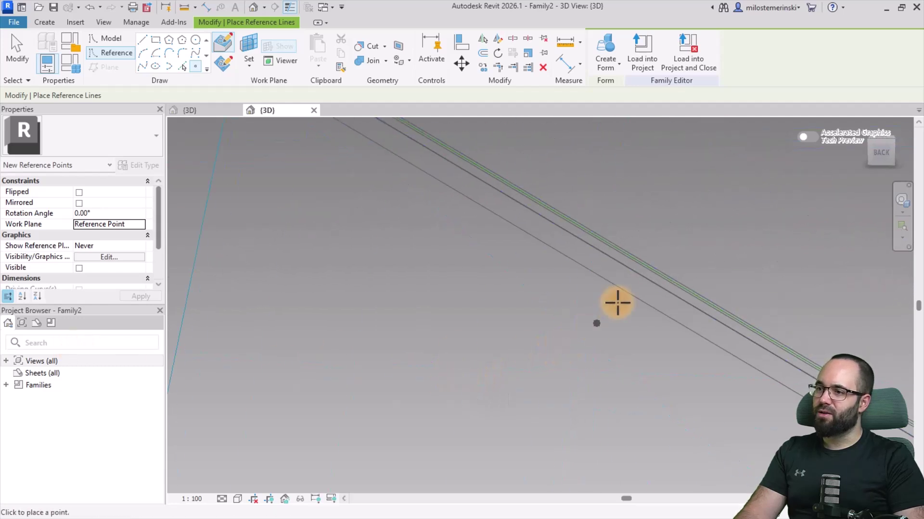
- Place a reference point near the triangle's top vertex and exit point placement
{"action": "mouse_move", "coordinate": [614, 304]}
{"action": "middle_mouse_down", "text": "shift"}
{"action": "mouse_move", "coordinate": [592, 337]}
{"action": "mouse_move", "coordinate": [634, 283]}
{"action": "middle_mouse_up", "text": "shift"}
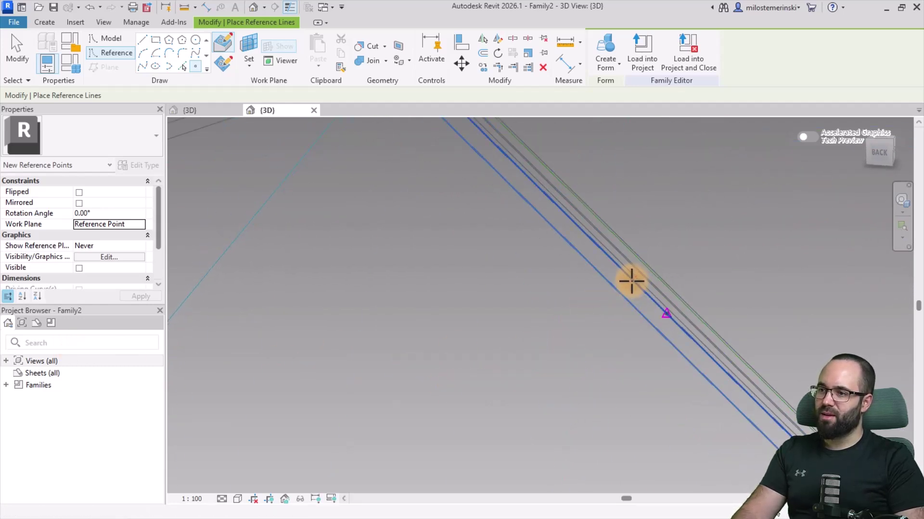
{"action": "mouse_move", "coordinate": [630, 282]}
{"action": "middle_mouse_down", "text": "shift"}
{"action": "mouse_move", "coordinate": [618, 295]}
{"action": "mouse_move", "coordinate": [561, 300]}
{"action": "mouse_move", "coordinate": [447, 342]}
{"action": "mouse_move", "coordinate": [303, 357]}
{"action": "mouse_move", "coordinate": [303, 384]}
{"action": "mouse_move", "coordinate": [291, 318]}
{"action": "mouse_move", "coordinate": [366, 450]}
{"action": "mouse_move", "coordinate": [423, 241]}
{"action": "mouse_move", "coordinate": [450, 324]}
{"action": "mouse_move", "coordinate": [473, 353]}
{"action": "middle_mouse_up", "text": "shift"}
{"action": "scroll", "coordinate": [423, 241], "scroll_direction": "up", "scroll_amount": 5}
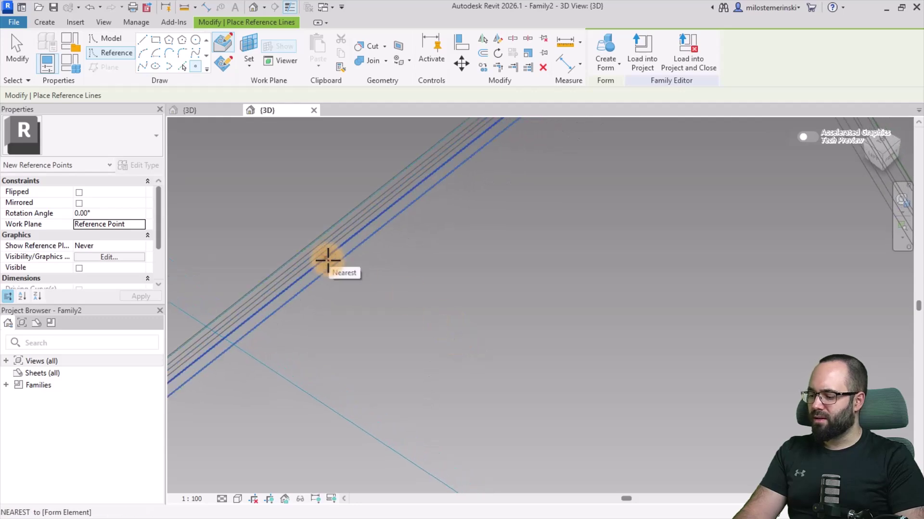
{"action": "scroll", "coordinate": [512, 226], "scroll_direction": "down", "scroll_amount": 3}
{"action": "scroll", "coordinate": [503, 313], "scroll_direction": "down", "scroll_amount": 3}
{"action": "mouse_move", "coordinate": [503, 313]}
{"action": "middle_mouse_down", "text": "shift"}
{"action": "mouse_move", "coordinate": [567, 291]}
{"action": "mouse_move", "coordinate": [737, 299]}
{"action": "mouse_move", "coordinate": [642, 306]}
{"action": "mouse_move", "coordinate": [654, 309]}
{"action": "mouse_move", "coordinate": [856, 285]}
{"action": "mouse_move", "coordinate": [795, 268]}
{"action": "middle_mouse_up", "text": "shift"}
{"action": "scroll", "coordinate": [490, 282], "scroll_direction": "up", "scroll_amount": 2}
{"action": "scroll", "coordinate": [497, 264], "scroll_direction": "up", "scroll_amount": 2}
{"action": "scroll", "coordinate": [498, 276], "scroll_direction": "up", "scroll_amount": 2}
{"action": "scroll", "coordinate": [486, 270], "scroll_direction": "up", "scroll_amount": 2}
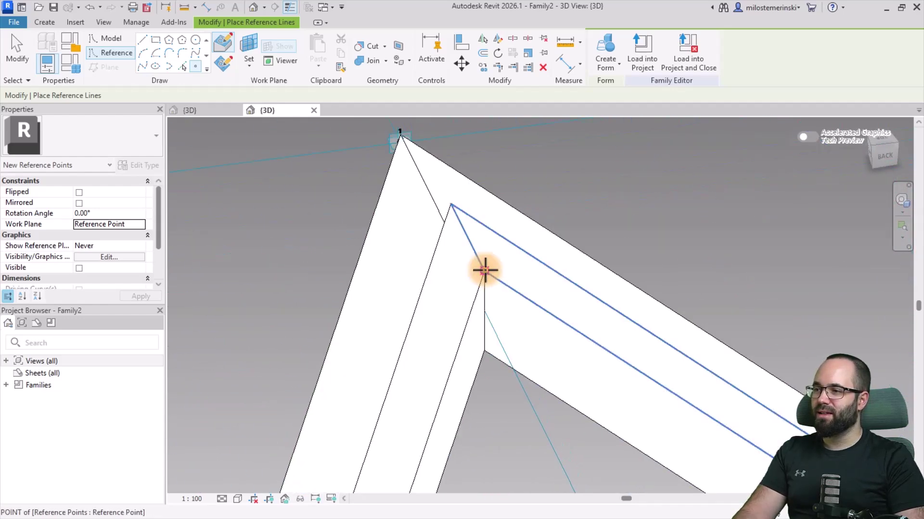
{"action": "scroll", "coordinate": [437, 217], "scroll_direction": "down", "scroll_amount": 2}
{"action": "scroll", "coordinate": [437, 217], "scroll_direction": "down", "scroll_amount": 2}
{"action": "scroll", "coordinate": [462, 283], "scroll_direction": "down", "scroll_amount": 2}
{"action": "mouse_move", "coordinate": [462, 284]}
{"action": "middle_mouse_down", "text": "shift"}
{"action": "mouse_move", "coordinate": [584, 305]}
{"action": "mouse_move", "coordinate": [656, 272]}
{"action": "middle_mouse_up", "text": "shift"}
{"action": "scroll", "coordinate": [613, 260], "scroll_direction": "up", "scroll_amount": 3}
{"action": "scroll", "coordinate": [577, 246], "scroll_direction": "up", "scroll_amount": 3}
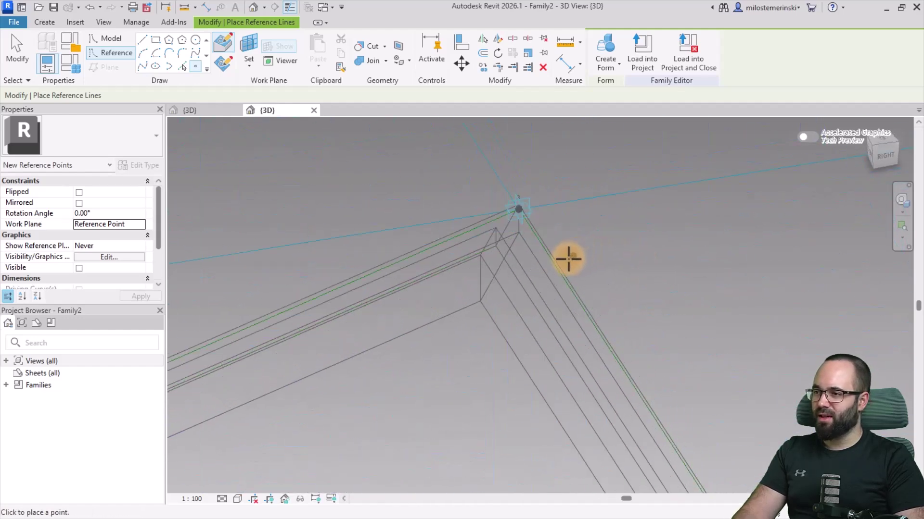
{"action": "mouse_move", "coordinate": [588, 251]}
{"action": "middle_mouse_down", "text": "shift"}
{"action": "mouse_move", "coordinate": [571, 298]}
{"action": "mouse_move", "coordinate": [462, 450]}
{"action": "mouse_move", "coordinate": [504, 306]}
{"action": "mouse_move", "coordinate": [447, 198]}
{"action": "mouse_move", "coordinate": [452, 323]}
{"action": "mouse_move", "coordinate": [470, 366]}
{"action": "mouse_move", "coordinate": [587, 354]}
{"action": "mouse_move", "coordinate": [420, 303]}
{"action": "mouse_move", "coordinate": [496, 312]}
{"action": "mouse_move", "coordinate": [587, 295]}
{"action": "mouse_move", "coordinate": [540, 326]}
{"action": "mouse_move", "coordinate": [463, 304]}
{"action": "mouse_move", "coordinate": [650, 299]}
{"action": "mouse_move", "coordinate": [478, 354]}
{"action": "mouse_move", "coordinate": [489, 250]}
{"action": "mouse_move", "coordinate": [655, 285]}
{"action": "mouse_move", "coordinate": [643, 237]}
{"action": "mouse_move", "coordinate": [581, 261]}
{"action": "middle_mouse_up", "text": "shift"}
{"action": "left_click", "coordinate": [495, 284]}
{"action": "scroll", "coordinate": [483, 320], "scroll_direction": "up", "scroll_amount": 3}
{"action": "scroll", "coordinate": [582, 262], "scroll_direction": "down", "scroll_amount": 2}
{"action": "left_click", "coordinate": [579, 259]}
{"action": "key", "text": "Escape"}
{"action": "key", "text": "Escape"}
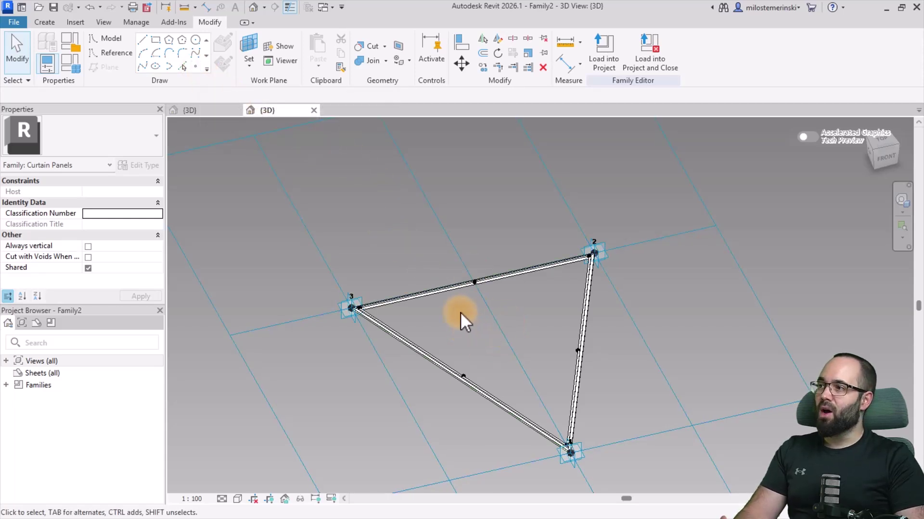
- Place a reference point at the triangle's centre in the Level 1 plan
{"action": "left_click", "coordinate": [7, 362]}
{"action": "double_click", "coordinate": [40, 386]}
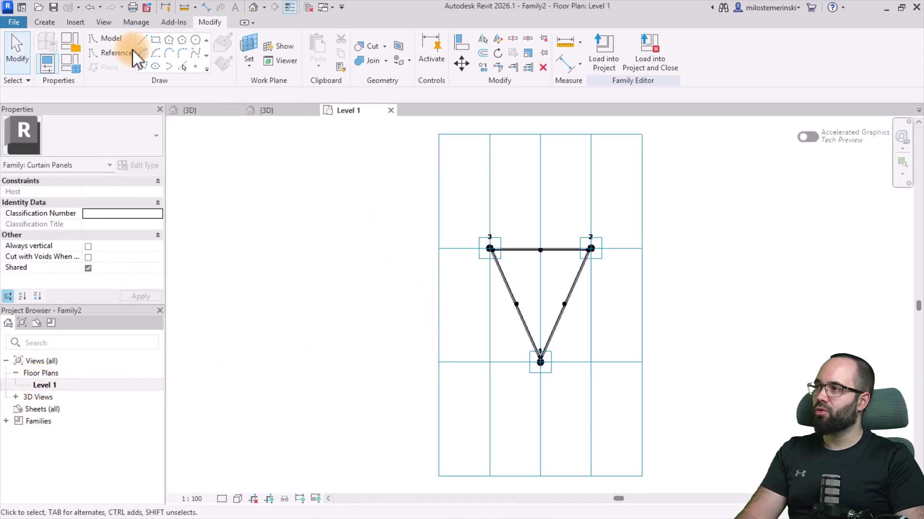
{"action": "left_click", "coordinate": [116, 52]}
{"action": "left_click", "coordinate": [193, 66]}
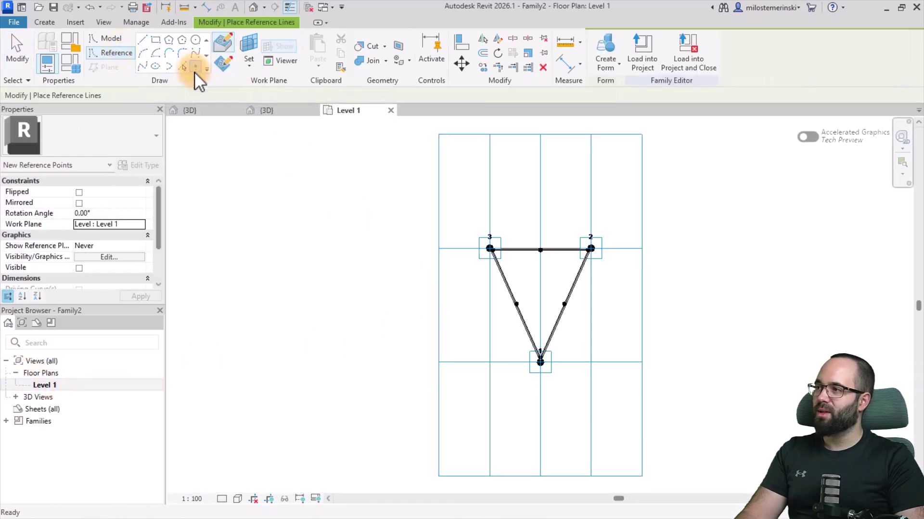
{"action": "left_click", "coordinate": [225, 66]}
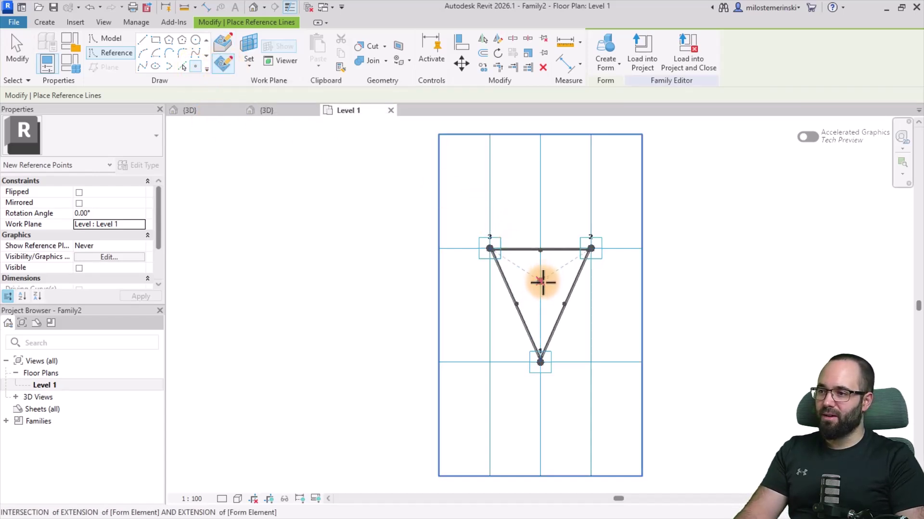
{"action": "scroll", "coordinate": [541, 282], "scroll_direction": "up", "scroll_amount": 3}
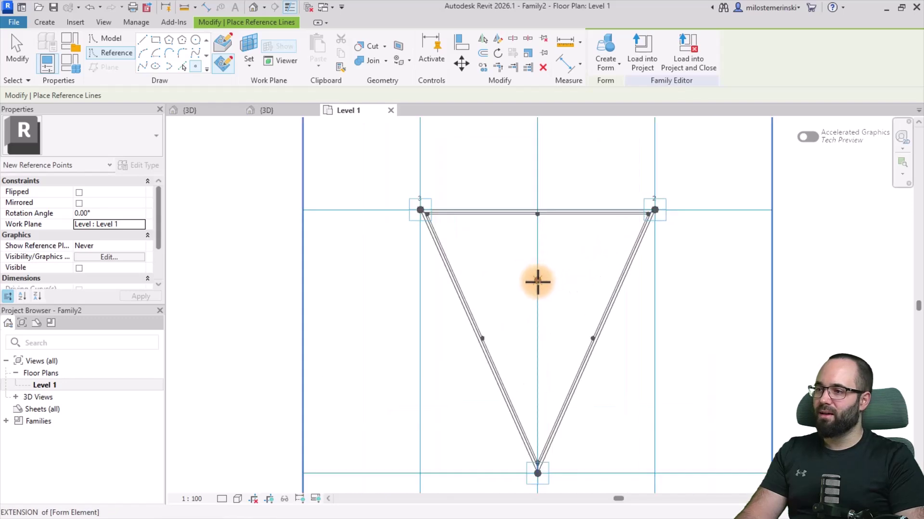
{"action": "left_click", "coordinate": [536, 281]}
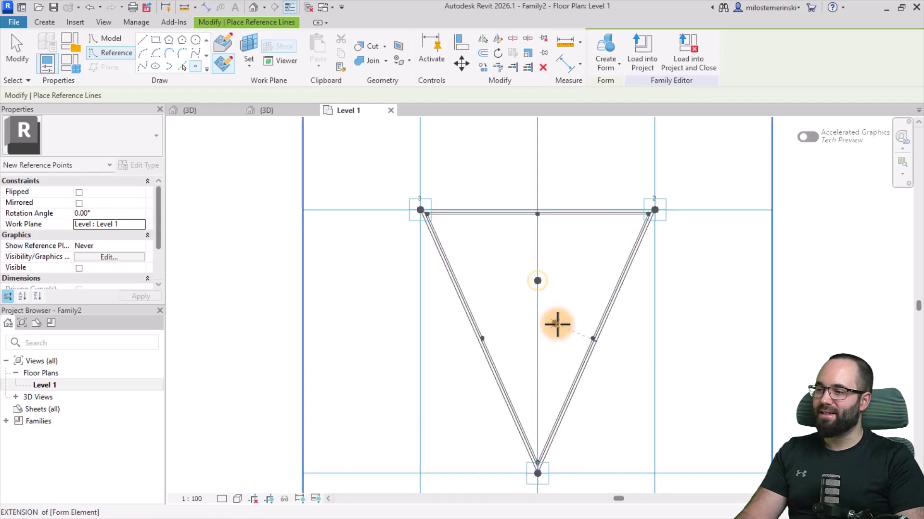
{"action": "key", "text": "Escape"}
{"action": "key", "text": "Escape"}
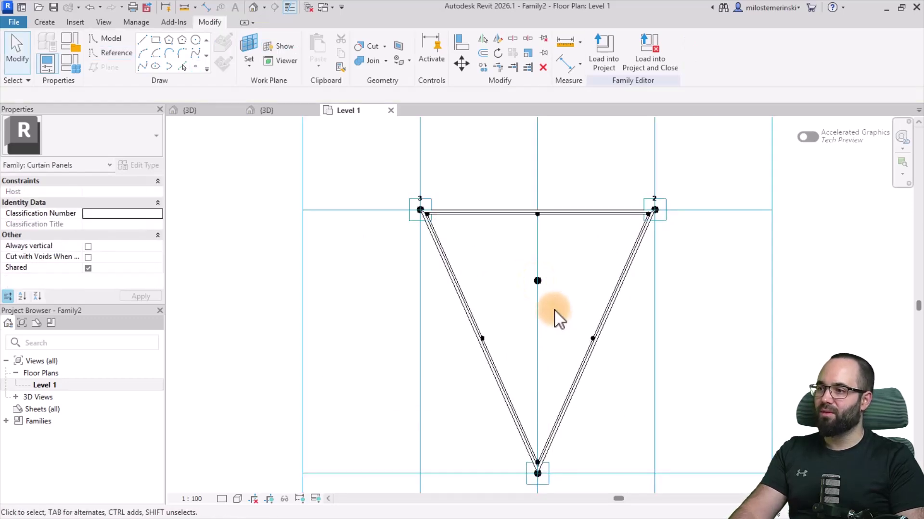
- Give the centre reference point an Offset of 500
{"action": "left_click", "coordinate": [542, 284]}
{"action": "scroll", "coordinate": [115, 257], "scroll_direction": "down", "scroll_amount": 3}
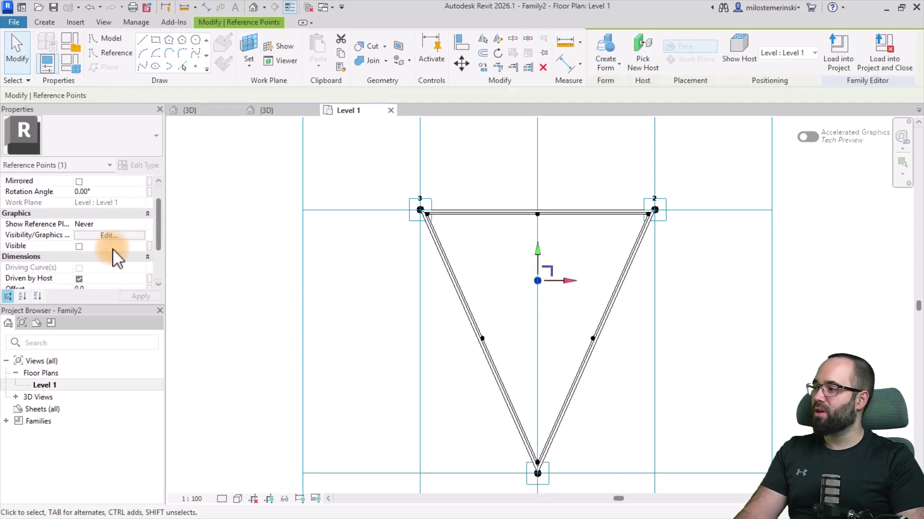
{"action": "scroll", "coordinate": [115, 257], "scroll_direction": "down", "scroll_amount": 2}
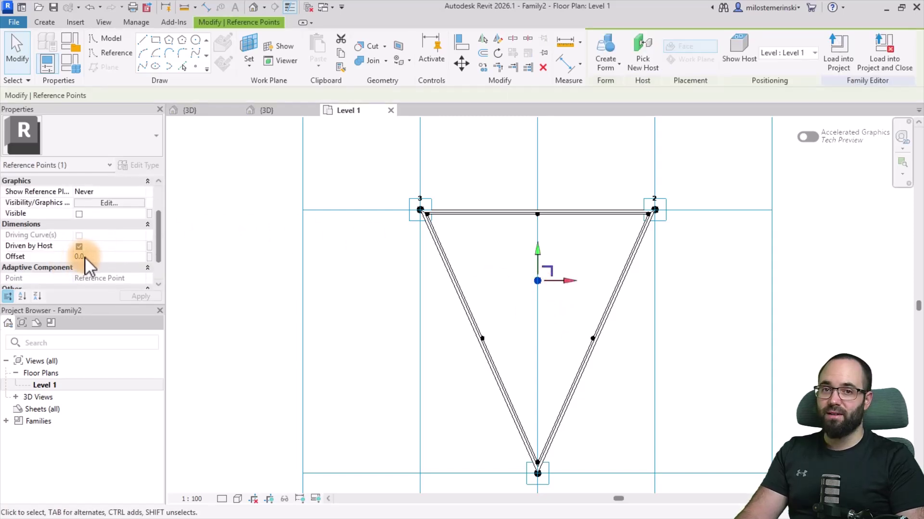
{"action": "left_click", "coordinate": [87, 258]}
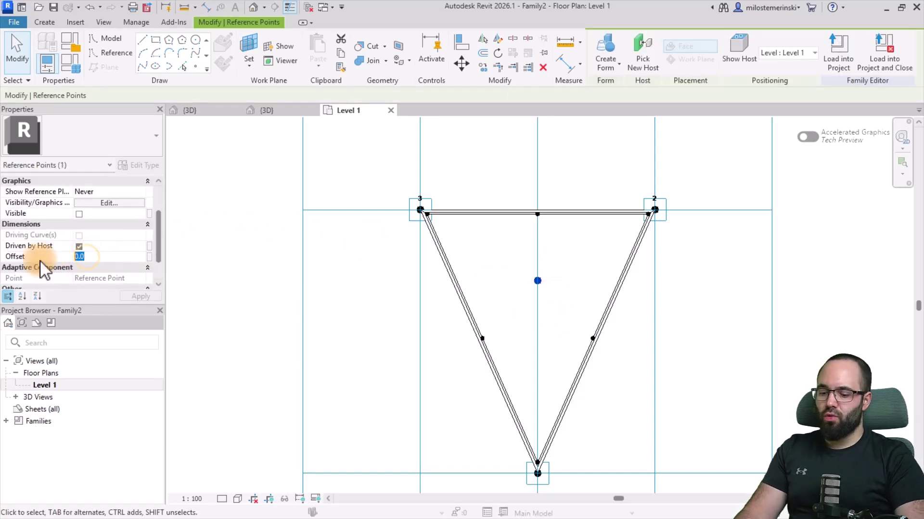
{"action": "type", "text": "500"}
{"action": "key", "text": "Return"}
{"action": "left_click", "coordinate": [582, 275]}
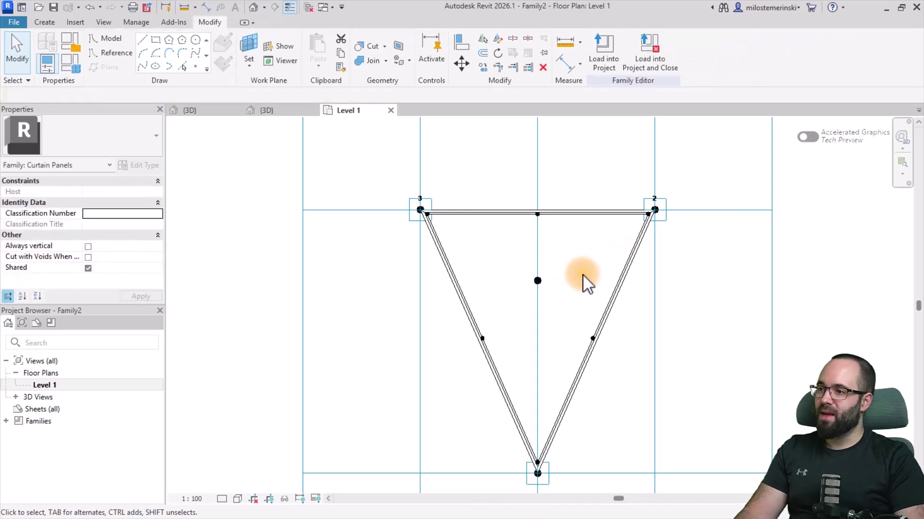
- Add an aligned dimension from the triangle's top corner to the centre point in Level 1
{"action": "left_click", "coordinate": [287, 113]}
{"action": "mouse_move", "coordinate": [631, 423]}
{"action": "middle_mouse_down", "text": "shift"}
{"action": "mouse_move", "coordinate": [657, 325]}
{"action": "mouse_move", "coordinate": [672, 327]}
{"action": "middle_mouse_up", "text": "shift"}
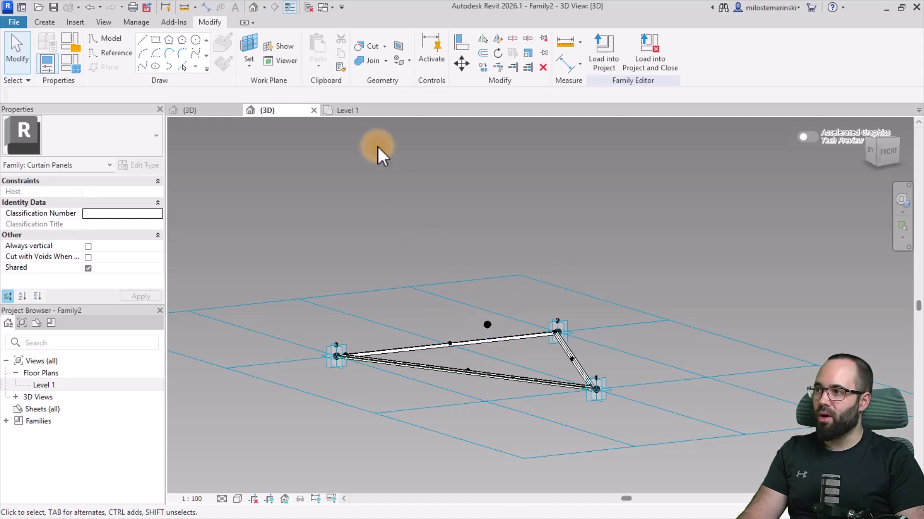
{"action": "left_click", "coordinate": [360, 113]}
{"action": "middle_click_drag", "start_coordinate": [527, 309], "coordinate": [461, 318]}
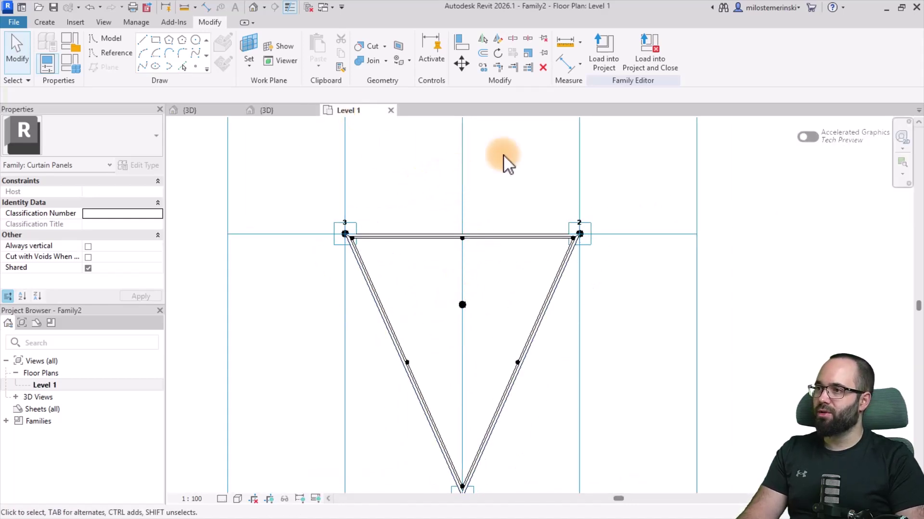
{"action": "left_click", "coordinate": [568, 69]}
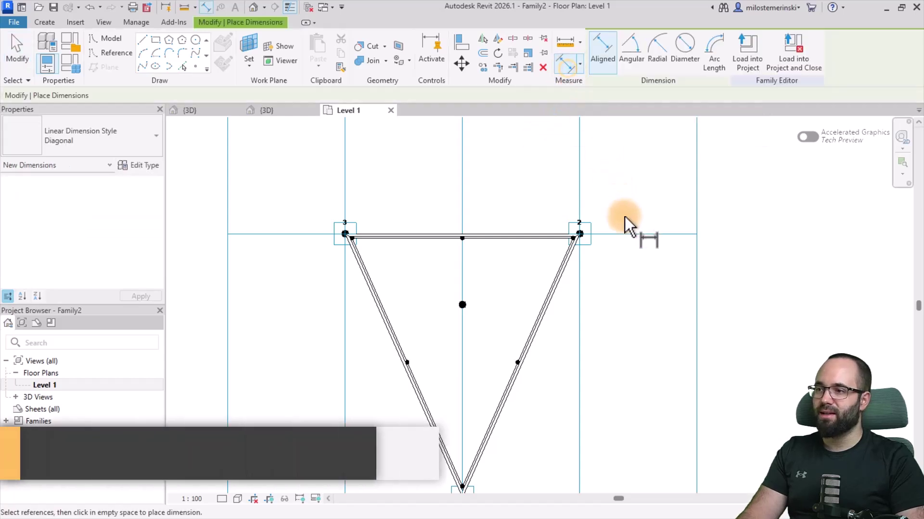
{"action": "left_click", "coordinate": [590, 235]}
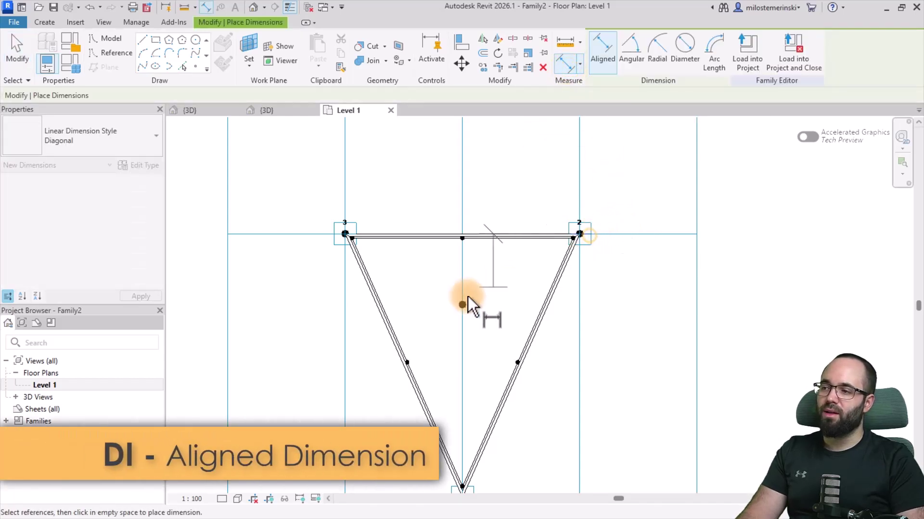
{"action": "left_click", "coordinate": [459, 304]}
{"action": "left_click", "coordinate": [652, 339]}
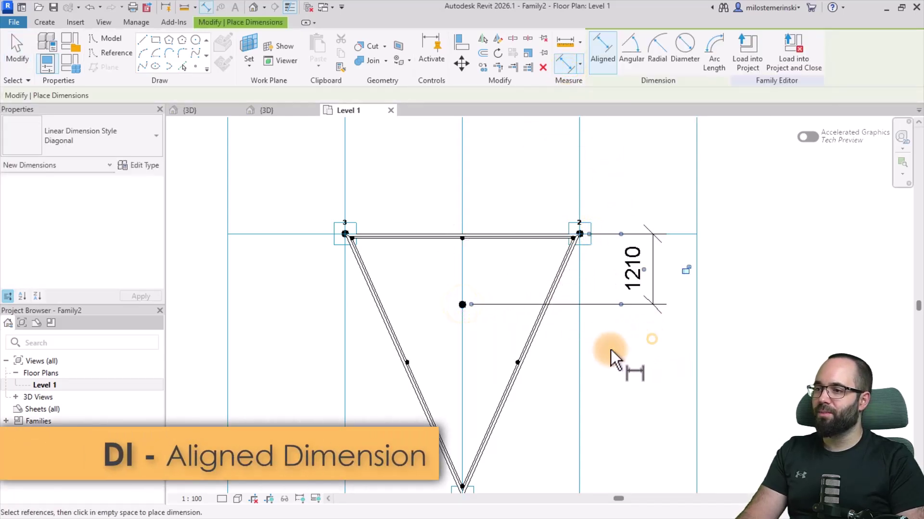
{"action": "key", "text": "Escape"}
{"action": "key", "text": "Escape"}
- Set the dimension value to 800 and lock it
{"action": "left_click", "coordinate": [462, 304]}
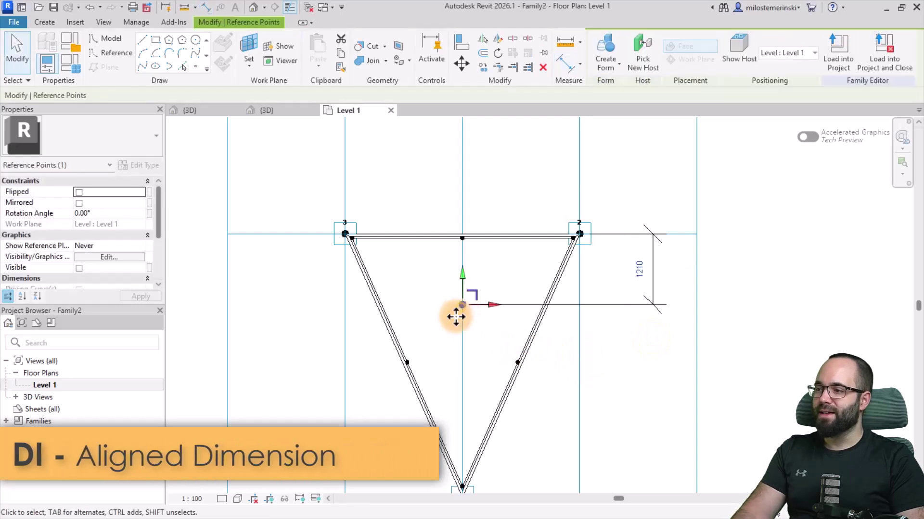
{"action": "left_click", "coordinate": [641, 271]}
{"action": "type", "text": "800"}
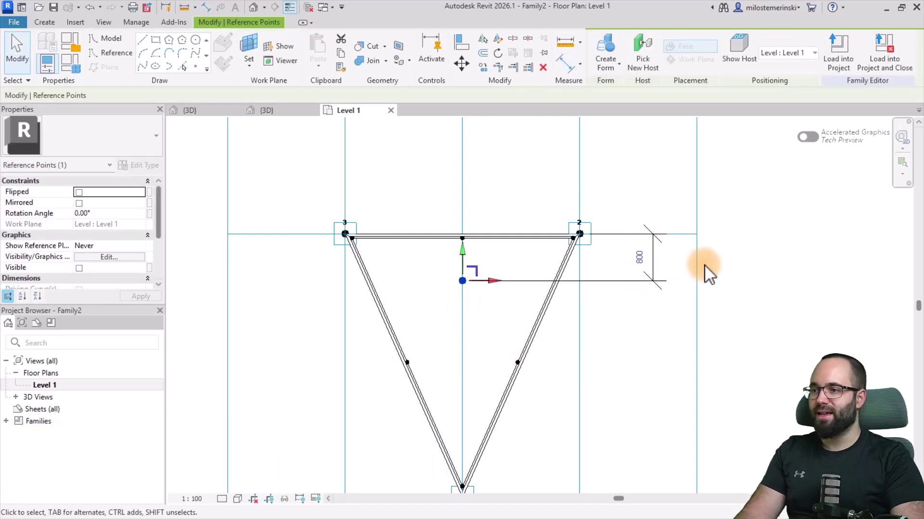
{"action": "left_click", "coordinate": [646, 332]}
{"action": "left_click", "coordinate": [653, 270]}
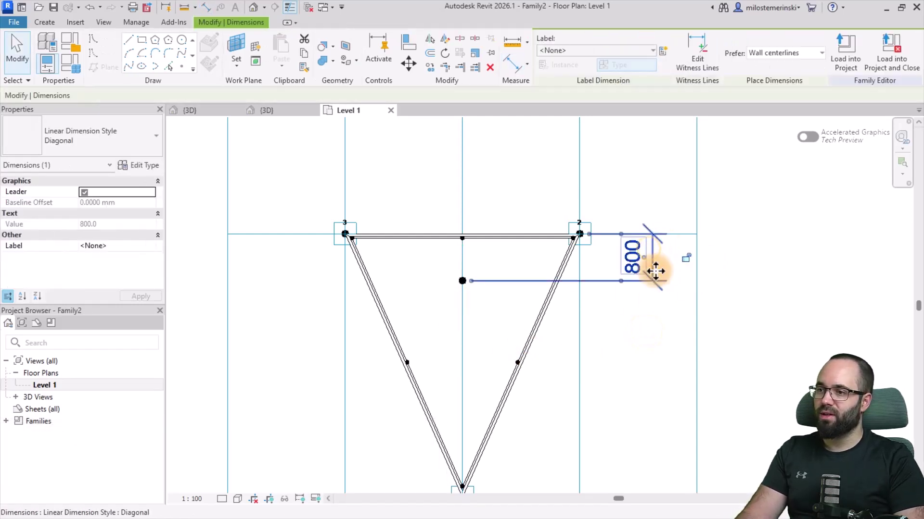
{"action": "left_click", "coordinate": [687, 259]}
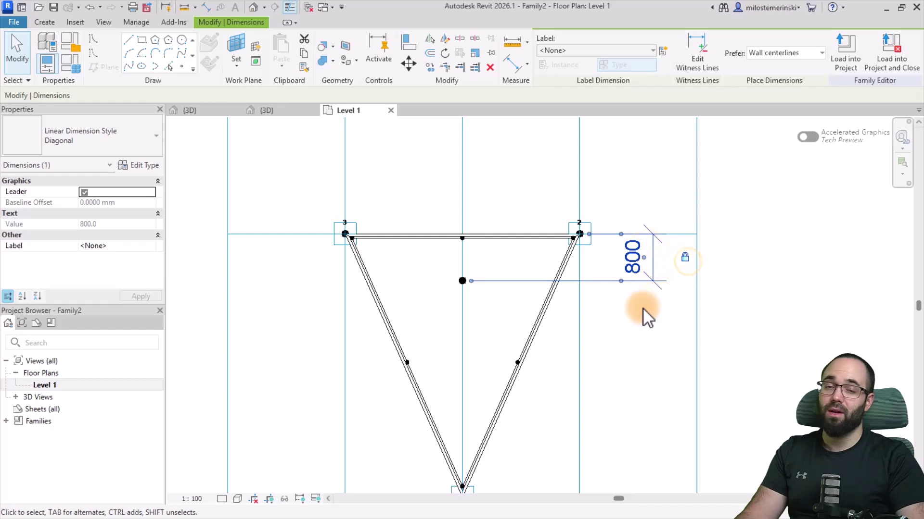
{"action": "left_click", "coordinate": [623, 340]}
- Draw a reference line between an edge point and the raised centre point
{"action": "left_click", "coordinate": [266, 109]}
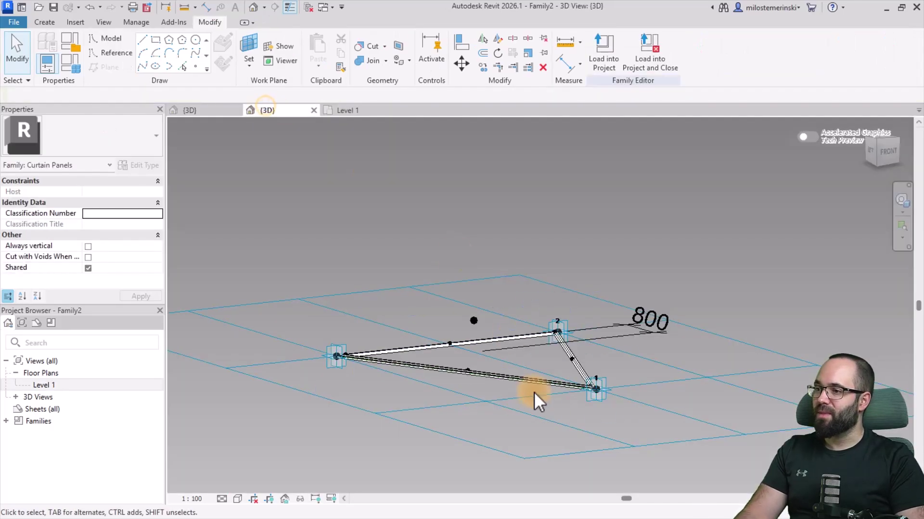
{"action": "middle_click_drag", "start_coordinate": [533, 392], "coordinate": [667, 437], "text": "shift"}
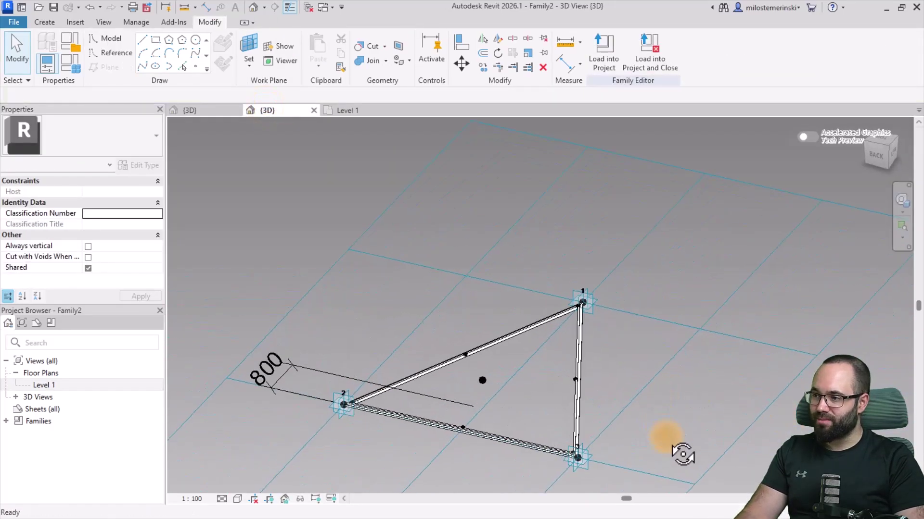
{"action": "mouse_move", "coordinate": [667, 437]}
{"action": "middle_mouse_down", "text": "shift"}
{"action": "mouse_move", "coordinate": [578, 369]}
{"action": "mouse_move", "coordinate": [485, 376]}
{"action": "middle_mouse_up", "text": "shift"}
{"action": "middle_click_drag", "start_coordinate": [344, 353], "coordinate": [338, 354], "text": "shift"}
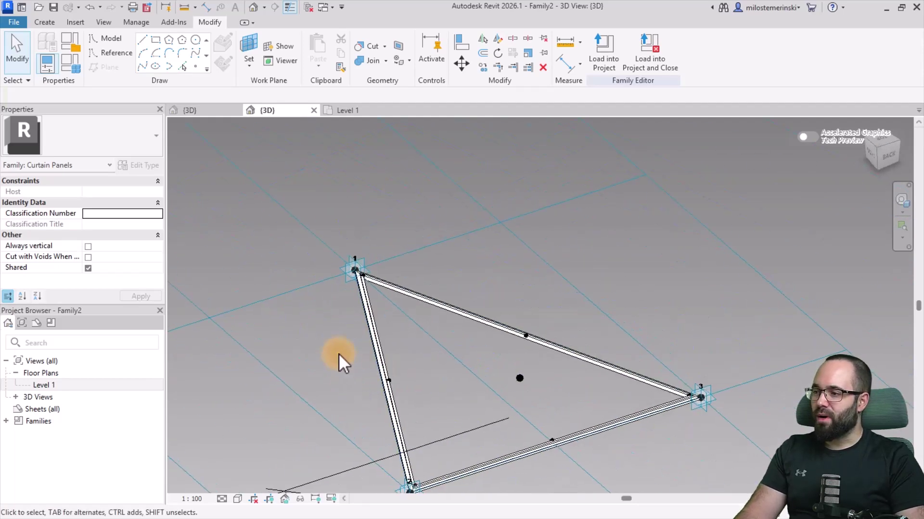
{"action": "mouse_move", "coordinate": [338, 355]}
{"action": "left_mouse_down"}
{"action": "mouse_move", "coordinate": [572, 405]}
{"action": "mouse_move", "coordinate": [546, 407]}
{"action": "left_mouse_up"}
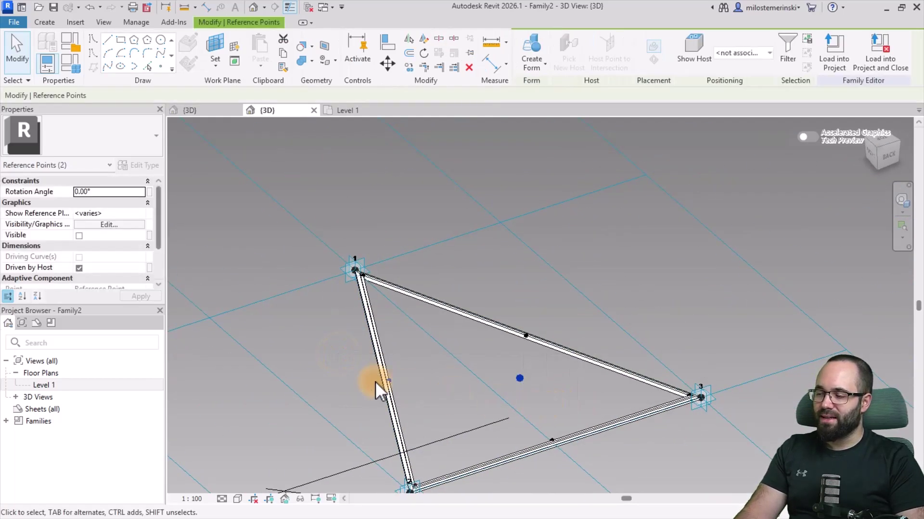
{"action": "left_click", "coordinate": [340, 353]}
{"action": "mouse_move", "coordinate": [332, 352]}
{"action": "left_mouse_down"}
{"action": "mouse_move", "coordinate": [545, 409]}
{"action": "mouse_move", "coordinate": [506, 411]}
{"action": "mouse_move", "coordinate": [546, 411]}
{"action": "left_mouse_up"}
{"action": "left_click", "coordinate": [112, 68]}
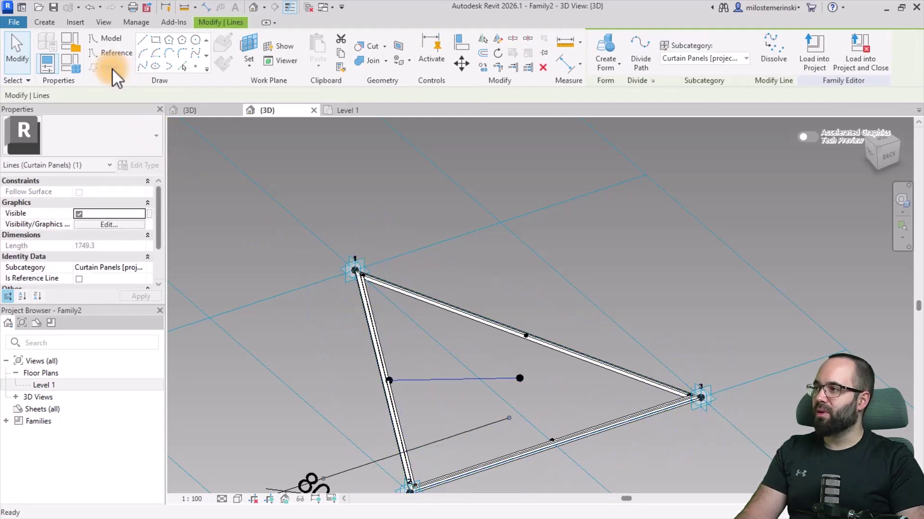
{"action": "left_click", "coordinate": [80, 281]}
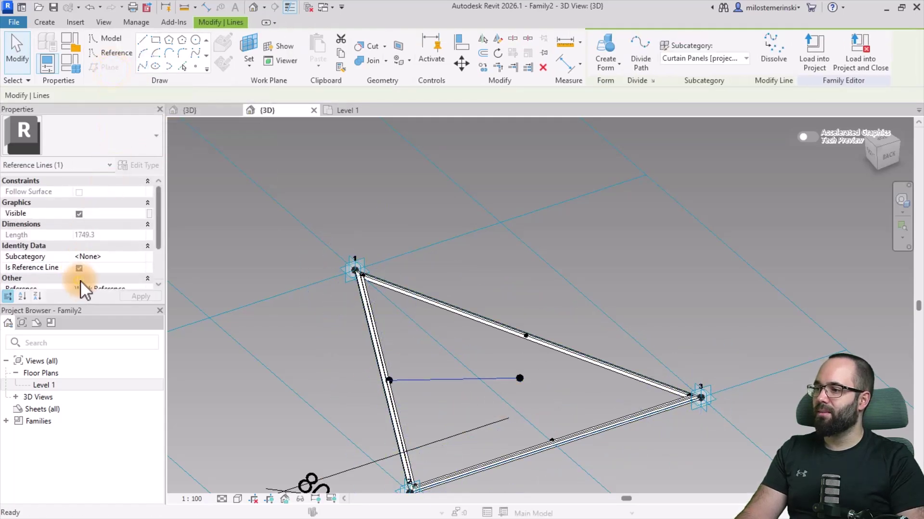
{"action": "left_click", "coordinate": [399, 340]}
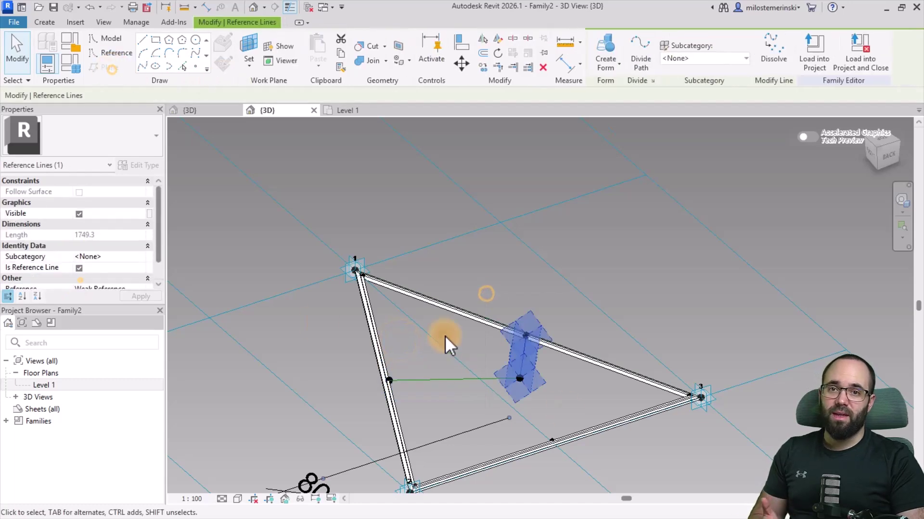
- Delete the unwanted reference line
{"action": "mouse_move", "coordinate": [434, 340]}
{"action": "middle_mouse_down", "text": "shift"}
{"action": "mouse_move", "coordinate": [495, 340]}
{"action": "mouse_move", "coordinate": [564, 381]}
{"action": "mouse_move", "coordinate": [541, 295]}
{"action": "middle_mouse_up", "text": "shift"}
{"action": "left_click", "coordinate": [557, 406]}
{"action": "middle_click_drag", "start_coordinate": [233, 226], "coordinate": [220, 210], "text": "shift"}
{"action": "left_click", "coordinate": [220, 209]}
{"action": "mouse_move", "coordinate": [217, 253]}
{"action": "middle_mouse_down", "text": "shift"}
{"action": "mouse_move", "coordinate": [462, 274]}
{"action": "mouse_move", "coordinate": [491, 303]}
{"action": "mouse_move", "coordinate": [585, 225]}
{"action": "mouse_move", "coordinate": [449, 313]}
{"action": "mouse_move", "coordinate": [508, 315]}
{"action": "mouse_move", "coordinate": [530, 337]}
{"action": "middle_mouse_up", "text": "shift"}
{"action": "left_click", "coordinate": [518, 323]}
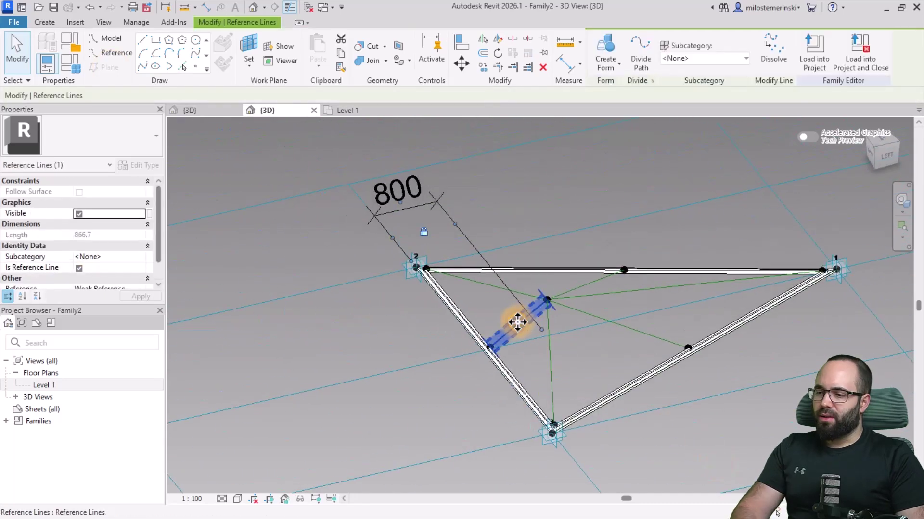
{"action": "key", "text": "Delete"}
{"action": "scroll", "coordinate": [497, 329], "scroll_direction": "up", "scroll_amount": 3}
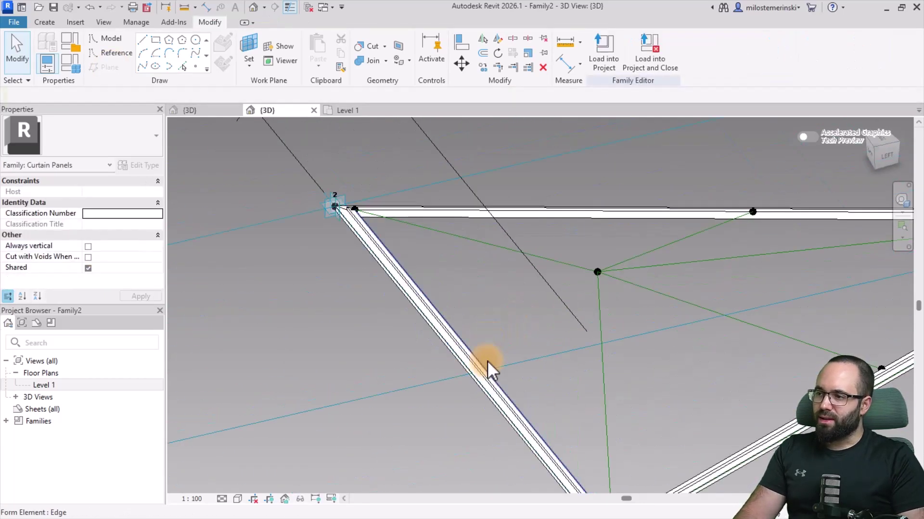
{"action": "scroll", "coordinate": [476, 319], "scroll_direction": "down", "scroll_amount": 4}
{"action": "mouse_move", "coordinate": [577, 370]}
{"action": "middle_mouse_down", "text": "shift"}
{"action": "mouse_move", "coordinate": [689, 375]}
{"action": "mouse_move", "coordinate": [556, 362]}
{"action": "mouse_move", "coordinate": [643, 283]}
{"action": "mouse_move", "coordinate": [609, 316]}
{"action": "mouse_move", "coordinate": [640, 340]}
{"action": "mouse_move", "coordinate": [547, 275]}
{"action": "middle_mouse_up", "text": "shift"}
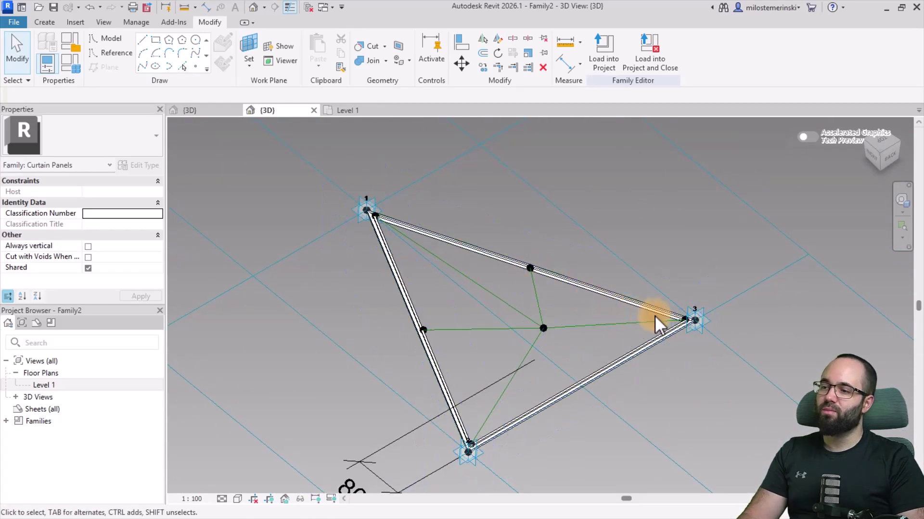
- Draw a reference line between two of the triangle's reference points
{"action": "mouse_move", "coordinate": [529, 350]}
{"action": "middle_mouse_down", "text": "shift"}
{"action": "mouse_move", "coordinate": [598, 396]}
{"action": "mouse_move", "coordinate": [546, 381]}
{"action": "middle_mouse_up", "text": "shift"}
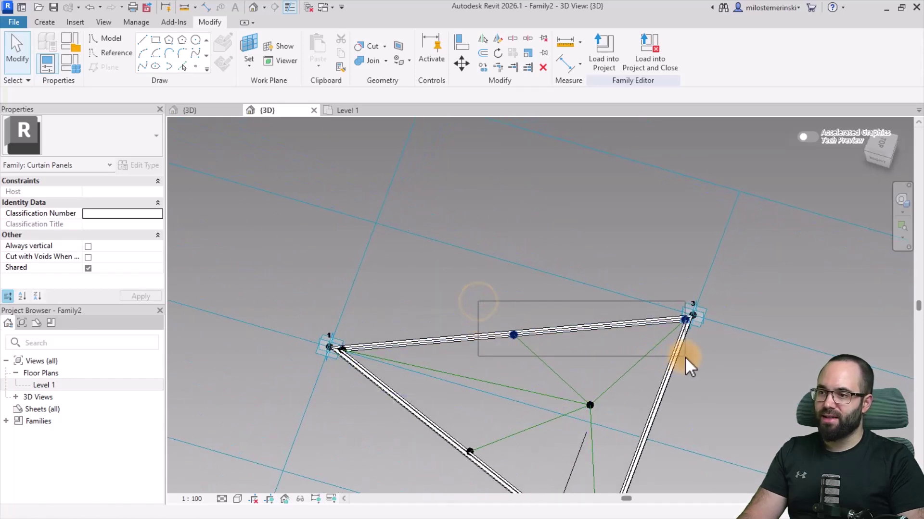
{"action": "left_click_drag", "start_coordinate": [673, 358], "coordinate": [686, 357]}
{"action": "left_click", "coordinate": [108, 65]}
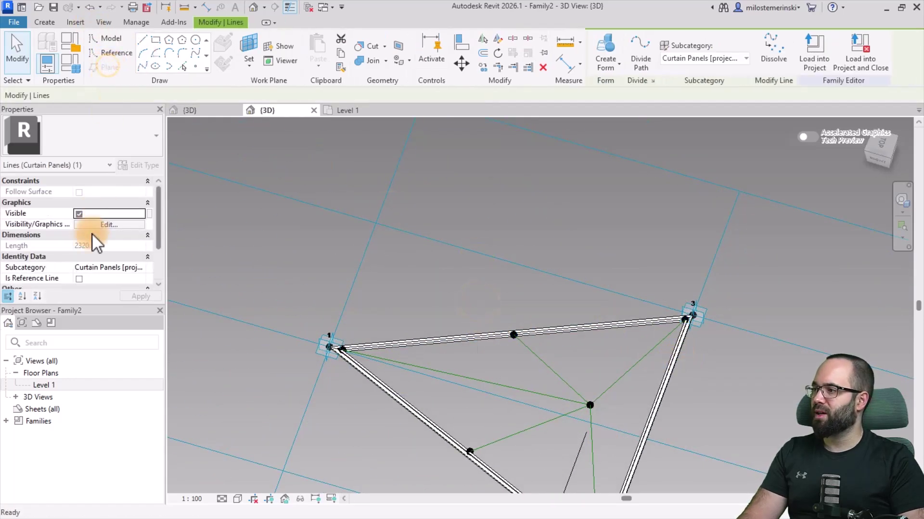
{"action": "left_click", "coordinate": [79, 279]}
{"action": "left_click", "coordinate": [495, 292]}
{"action": "mouse_move", "coordinate": [494, 293]}
{"action": "middle_mouse_down", "text": "shift"}
{"action": "mouse_move", "coordinate": [635, 355]}
{"action": "mouse_move", "coordinate": [714, 360]}
{"action": "mouse_move", "coordinate": [757, 276]}
{"action": "mouse_move", "coordinate": [574, 288]}
{"action": "mouse_move", "coordinate": [571, 298]}
{"action": "middle_mouse_up", "text": "shift"}
- Draw a reference line from a corner to the centre point
{"action": "left_click_drag", "start_coordinate": [571, 298], "coordinate": [768, 344]}
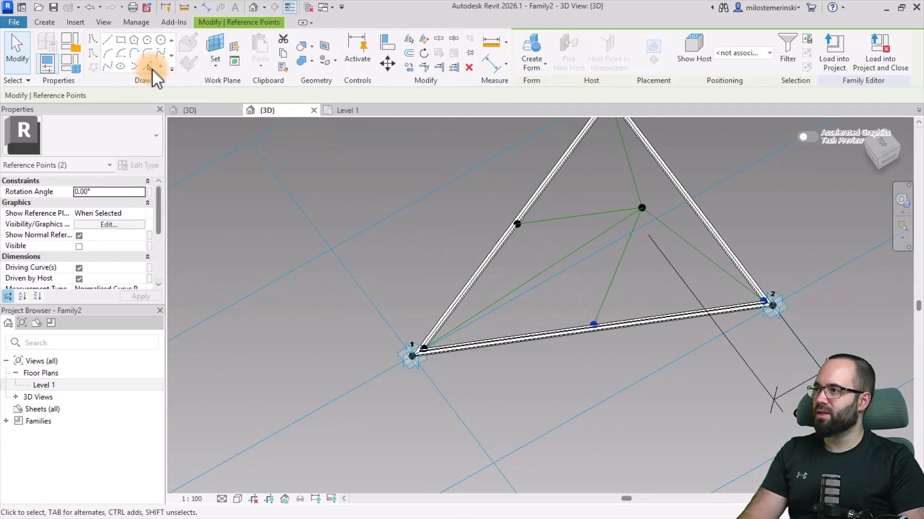
{"action": "left_click", "coordinate": [113, 65]}
{"action": "left_click", "coordinate": [77, 280]}
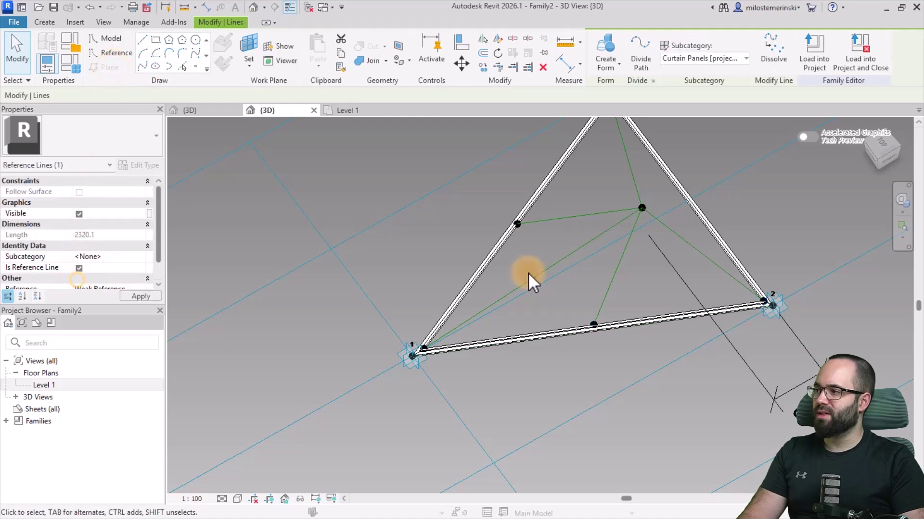
{"action": "left_click", "coordinate": [806, 245]}
{"action": "mouse_move", "coordinate": [806, 245]}
{"action": "middle_mouse_down", "text": "shift"}
{"action": "mouse_move", "coordinate": [732, 253]}
{"action": "mouse_move", "coordinate": [560, 193]}
{"action": "mouse_move", "coordinate": [599, 367]}
{"action": "mouse_move", "coordinate": [437, 320]}
{"action": "middle_mouse_up", "text": "shift"}
- Draw a reference line along the bottom edge between corners 2 and 3
{"action": "left_click_drag", "start_coordinate": [417, 272], "coordinate": [703, 340]}
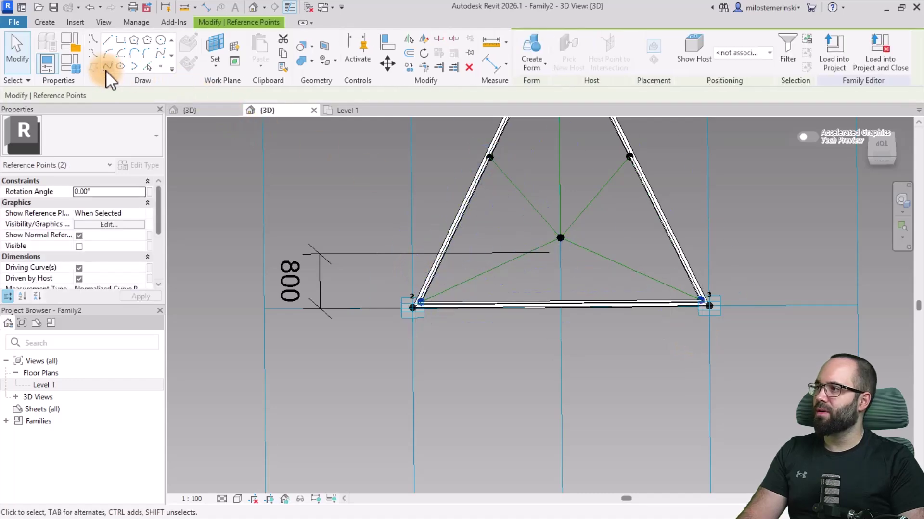
{"action": "left_click", "coordinate": [104, 69]}
{"action": "left_click", "coordinate": [78, 279]}
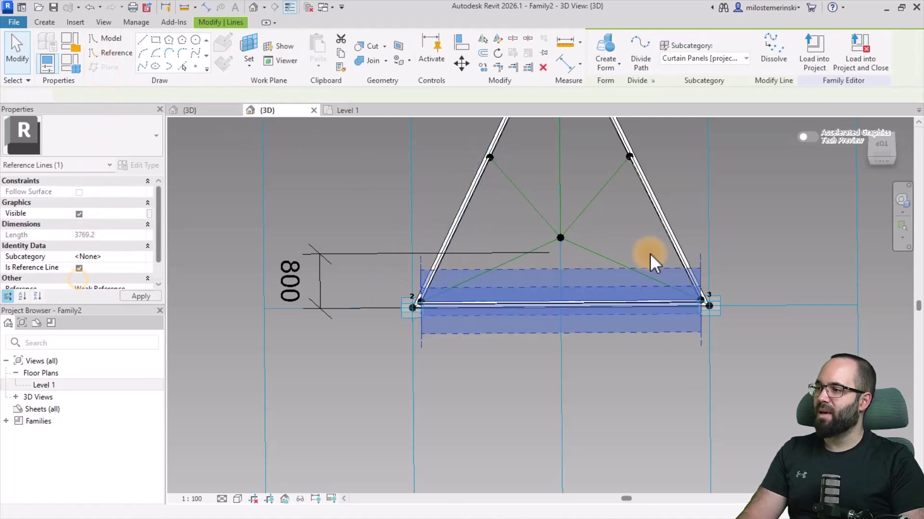
{"action": "left_click", "coordinate": [634, 236]}
{"action": "middle_click_drag", "start_coordinate": [634, 235], "coordinate": [659, 337], "text": "shift"}
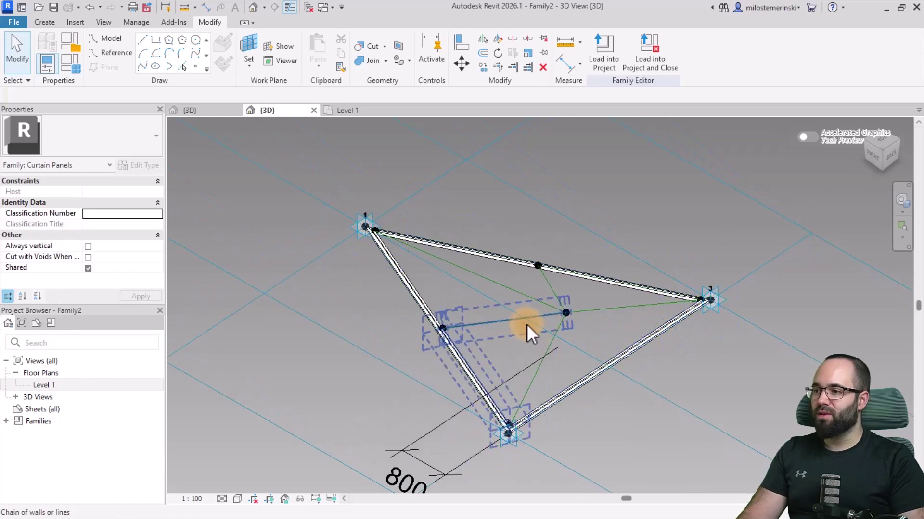
- Create a flat surface form from the three reference lines of one sub-triangle
{"action": "left_click", "coordinate": [552, 293]}
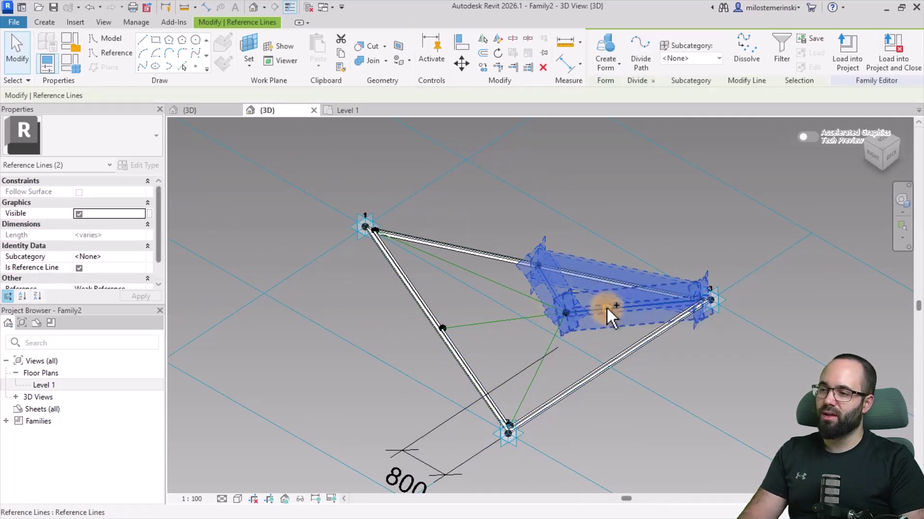
{"action": "left_click", "coordinate": [656, 353], "text": "ctrl"}
{"action": "mouse_move", "coordinate": [656, 353]}
{"action": "middle_mouse_down", "text": "shift"}
{"action": "mouse_move", "coordinate": [502, 352]}
{"action": "mouse_move", "coordinate": [555, 264]}
{"action": "middle_mouse_up", "text": "shift"}
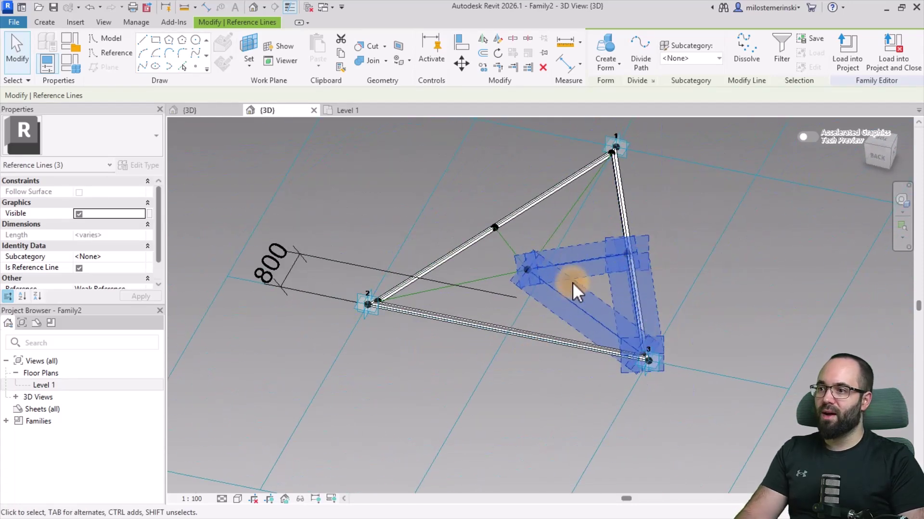
{"action": "left_click", "coordinate": [601, 46]}
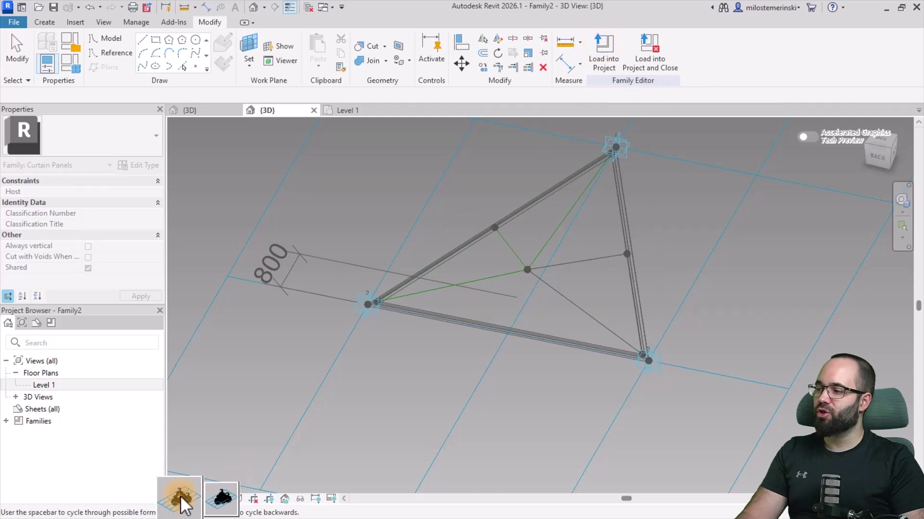
{"action": "left_click", "coordinate": [210, 503]}
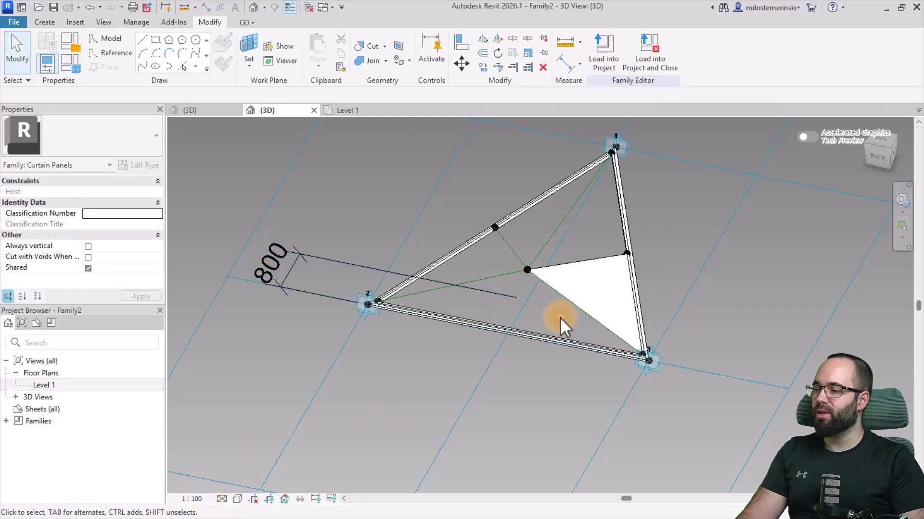
- Make a form from the next chain of reference lines, then undo the resulting extruded solid
{"action": "left_click", "coordinate": [491, 276]}
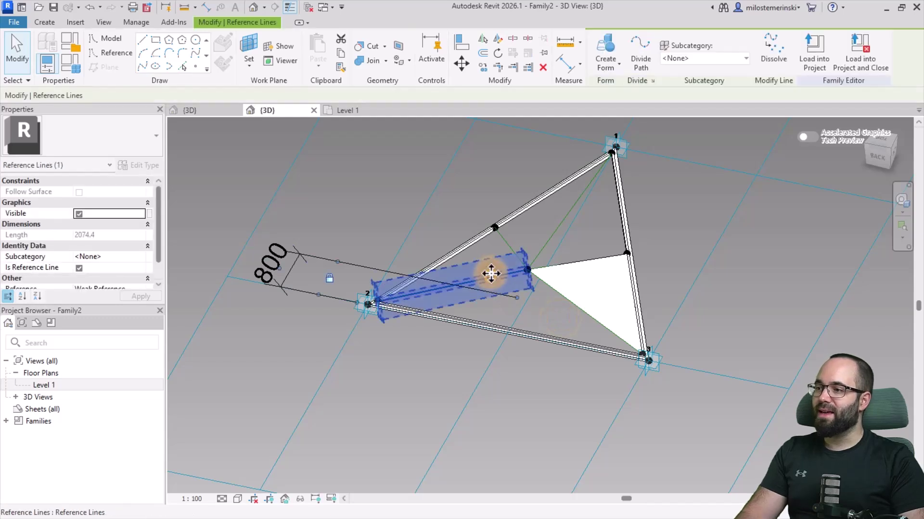
{"action": "left_click", "coordinate": [503, 243]}
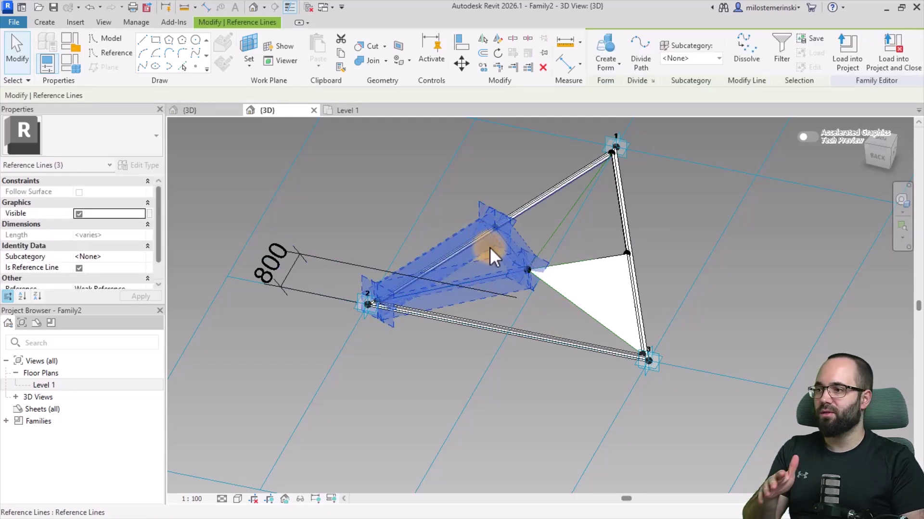
{"action": "left_click", "coordinate": [605, 45]}
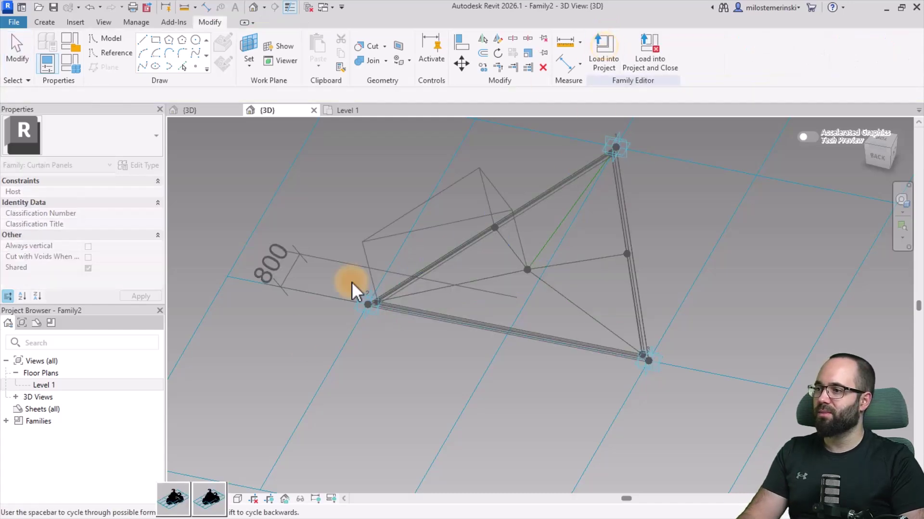
{"action": "left_click", "coordinate": [211, 501]}
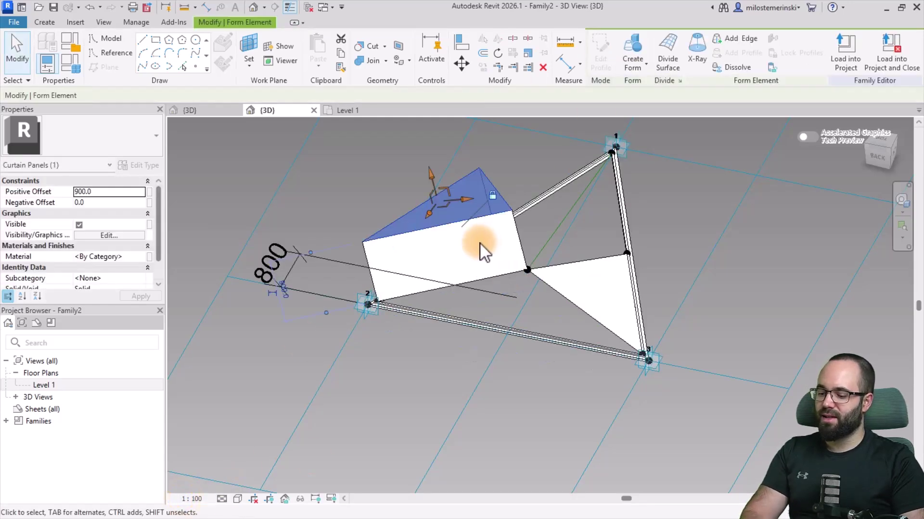
{"action": "key", "text": "ctrl+z"}
{"action": "key", "text": "Escape"}
{"action": "mouse_move", "coordinate": [465, 250]}
{"action": "middle_mouse_down", "text": "shift"}
{"action": "mouse_move", "coordinate": [566, 304]}
{"action": "mouse_move", "coordinate": [561, 272]}
{"action": "middle_mouse_up", "text": "shift"}
- Make a flat surface from the centre-to-right-corner, diagonal and bottom edge lines
{"action": "left_click", "coordinate": [566, 315]}
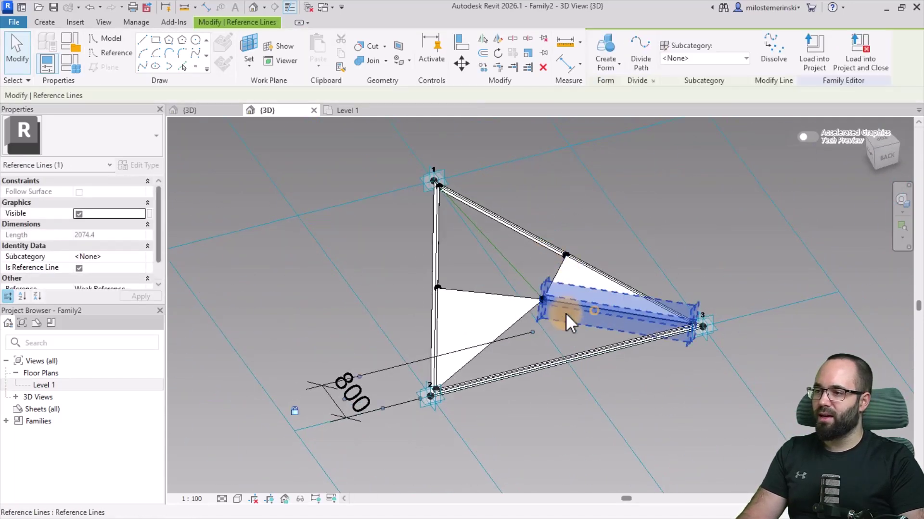
{"action": "left_click", "coordinate": [522, 320], "text": "ctrl"}
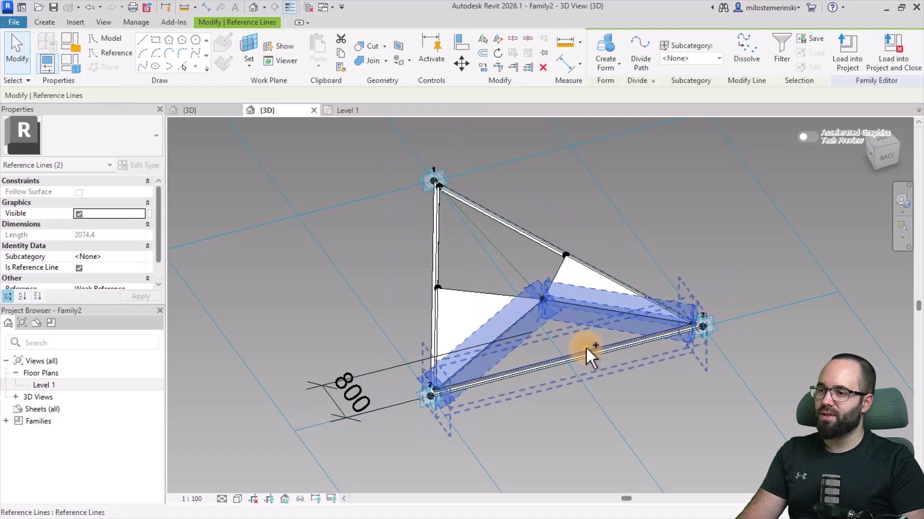
{"action": "left_click", "coordinate": [585, 346], "text": "ctrl"}
{"action": "left_click", "coordinate": [612, 47]}
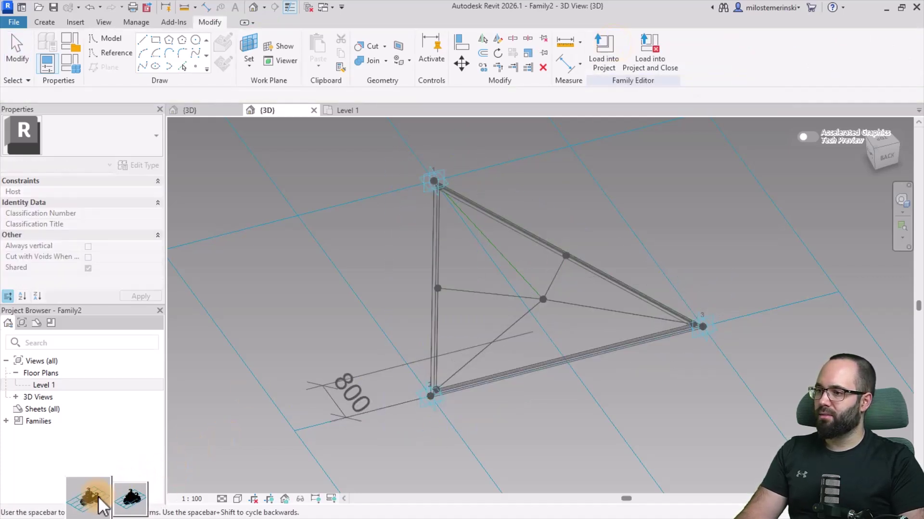
{"action": "left_click", "coordinate": [119, 498]}
{"action": "mouse_move", "coordinate": [546, 414]}
{"action": "middle_mouse_down", "text": "shift"}
{"action": "mouse_move", "coordinate": [618, 435]}
{"action": "mouse_move", "coordinate": [569, 445]}
{"action": "middle_mouse_up", "text": "shift"}
- Place reference points on the left, upper-right, top-to-centre and lower-right inner lines
{"action": "middle_click_drag", "start_coordinate": [612, 404], "coordinate": [647, 400], "text": "shift"}
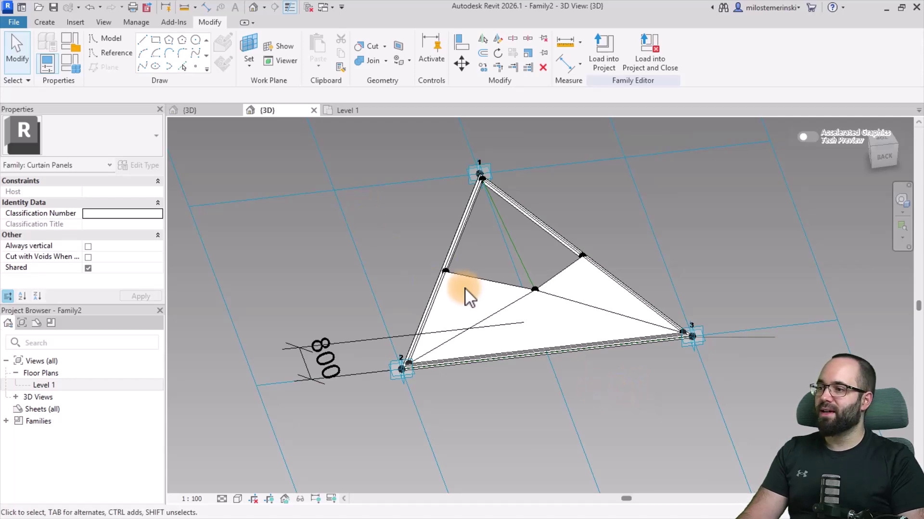
{"action": "scroll", "coordinate": [470, 288], "scroll_direction": "up", "scroll_amount": 2}
{"action": "scroll", "coordinate": [461, 277], "scroll_direction": "up", "scroll_amount": 1}
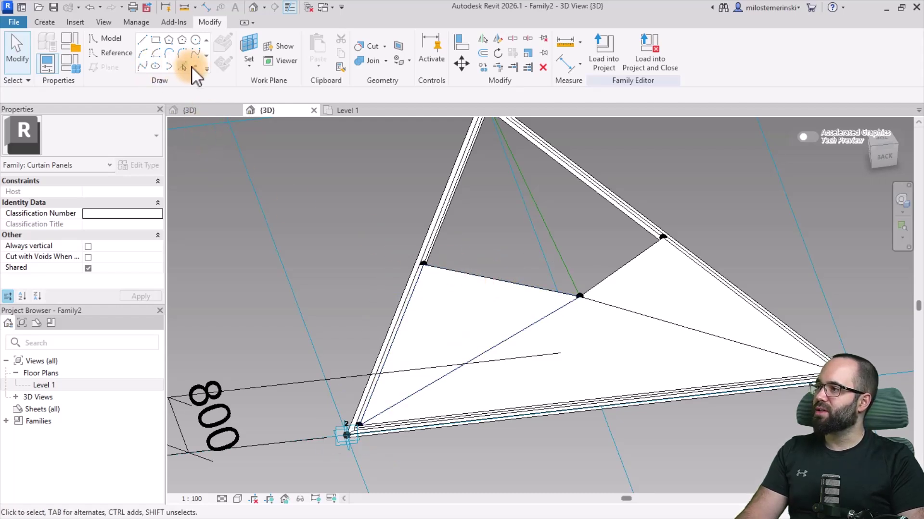
{"action": "left_click", "coordinate": [194, 67]}
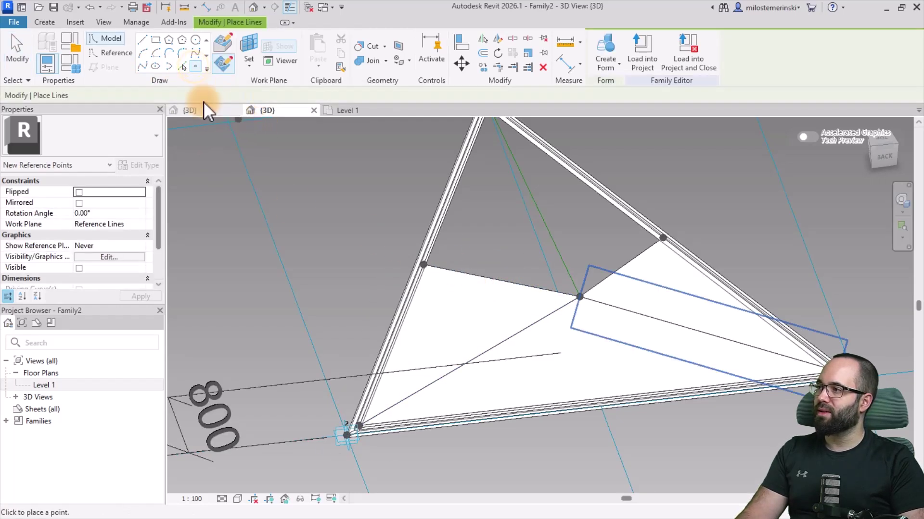
{"action": "left_click", "coordinate": [118, 52]}
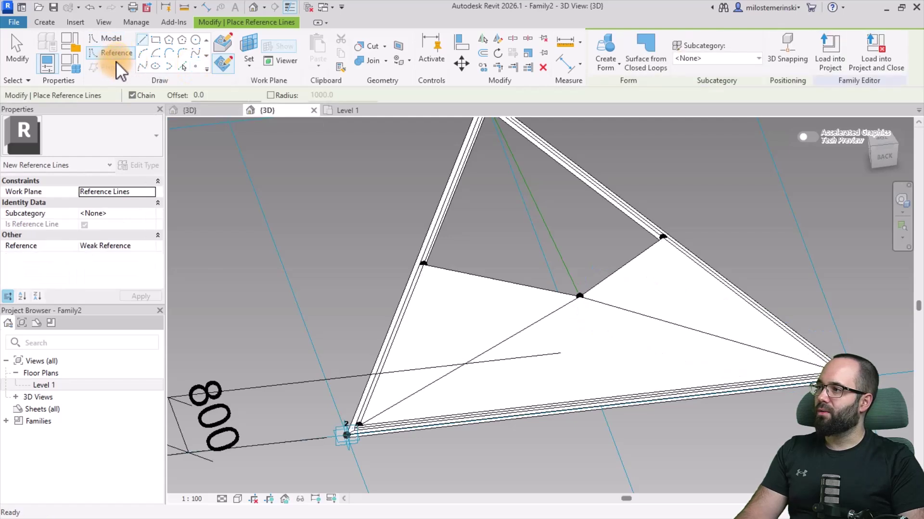
{"action": "left_click", "coordinate": [192, 71]}
{"action": "left_click", "coordinate": [221, 43]}
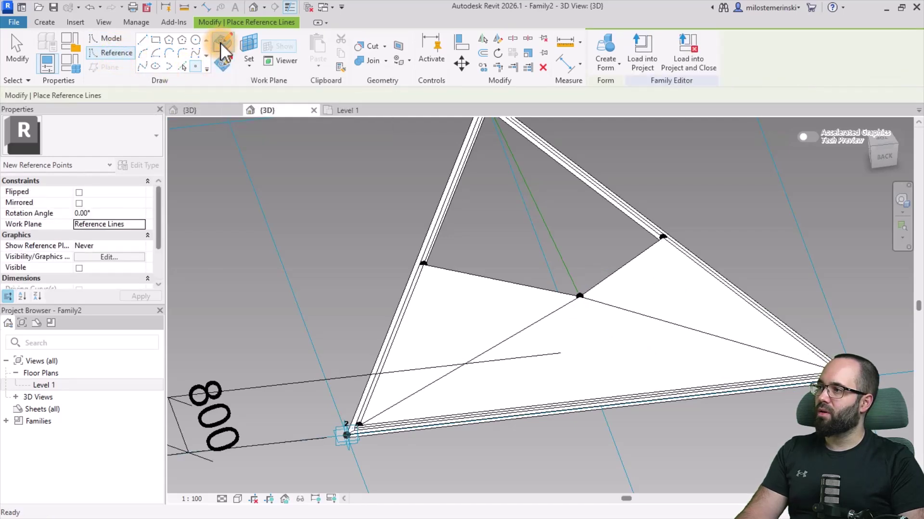
{"action": "left_click", "coordinate": [499, 280]}
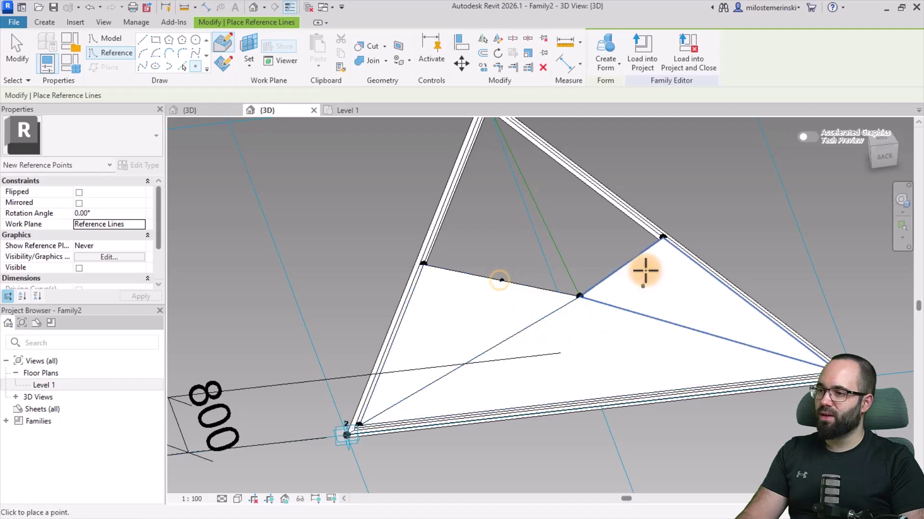
{"action": "left_click", "coordinate": [620, 268]}
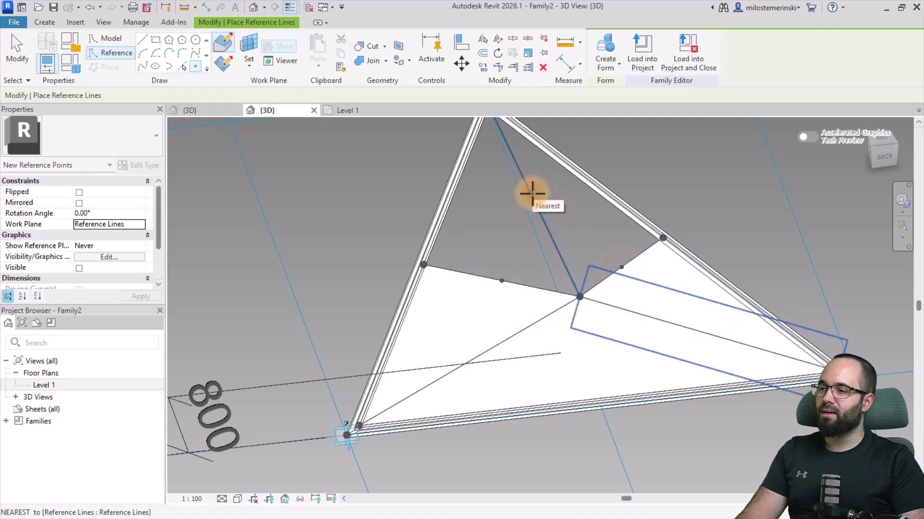
{"action": "left_click", "coordinate": [532, 193]}
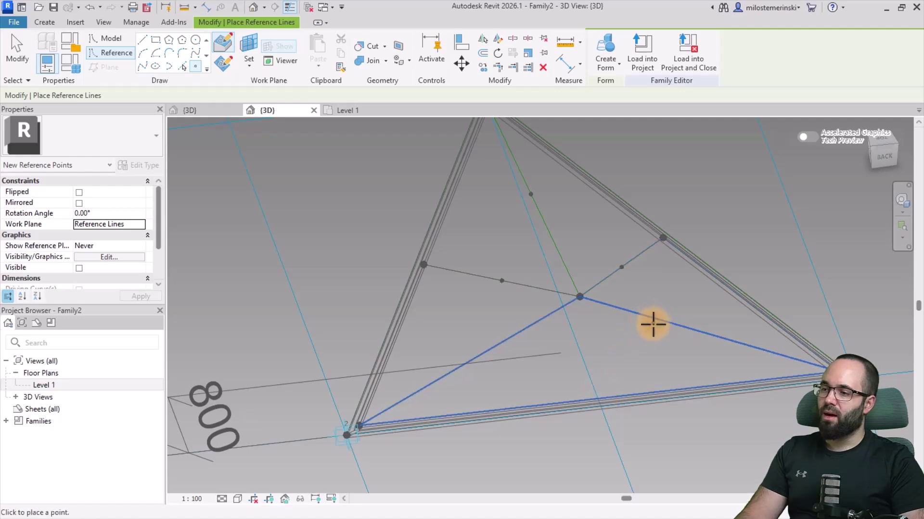
{"action": "left_click", "coordinate": [711, 335]}
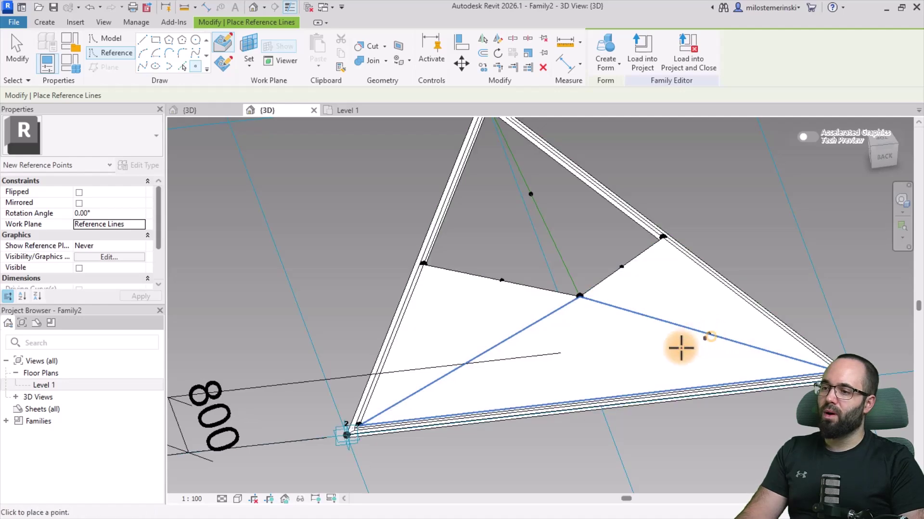
{"action": "key", "text": "Escape"}
{"action": "key", "text": "Escape"}
{"action": "mouse_move", "coordinate": [637, 346]}
{"action": "middle_mouse_down", "text": "shift"}
{"action": "mouse_move", "coordinate": [652, 348]}
{"action": "mouse_move", "coordinate": [623, 361]}
{"action": "middle_mouse_up", "text": "shift"}
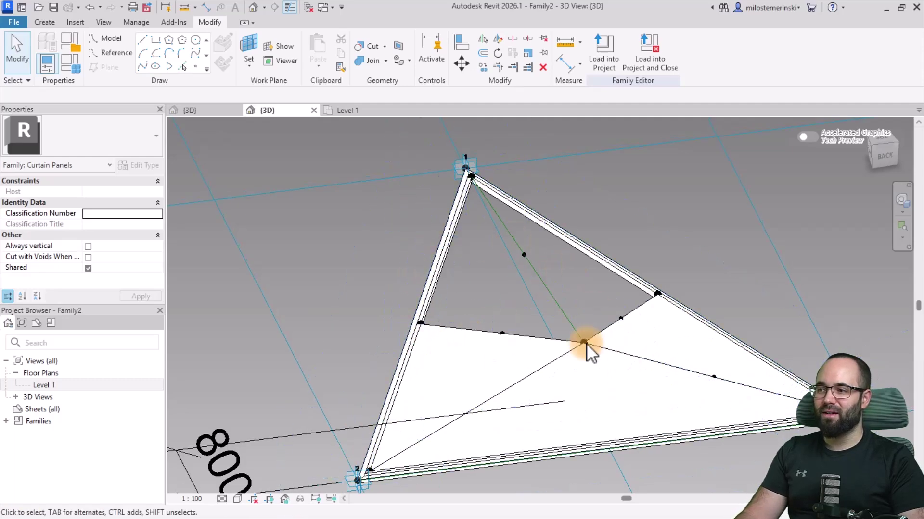
- Draw a small circle profile on the reference point's work plane
{"action": "mouse_move", "coordinate": [531, 318]}
{"action": "middle_mouse_down", "text": "shift"}
{"action": "mouse_move", "coordinate": [630, 359]}
{"action": "mouse_move", "coordinate": [715, 275]}
{"action": "mouse_move", "coordinate": [633, 289]}
{"action": "mouse_move", "coordinate": [546, 330]}
{"action": "mouse_move", "coordinate": [555, 330]}
{"action": "mouse_move", "coordinate": [472, 234]}
{"action": "middle_mouse_up", "text": "shift"}
{"action": "left_click", "coordinate": [249, 49]}
{"action": "left_click", "coordinate": [521, 258]}
{"action": "middle_click_drag", "start_coordinate": [541, 274], "coordinate": [516, 264], "text": "shift"}
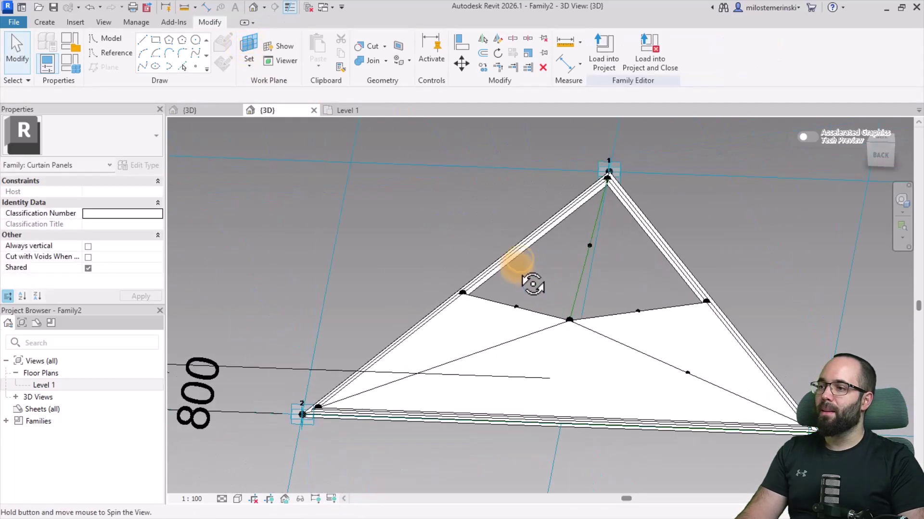
{"action": "scroll", "coordinate": [608, 240], "scroll_direction": "up", "scroll_amount": 5}
{"action": "scroll", "coordinate": [608, 240], "scroll_direction": "up", "scroll_amount": 3}
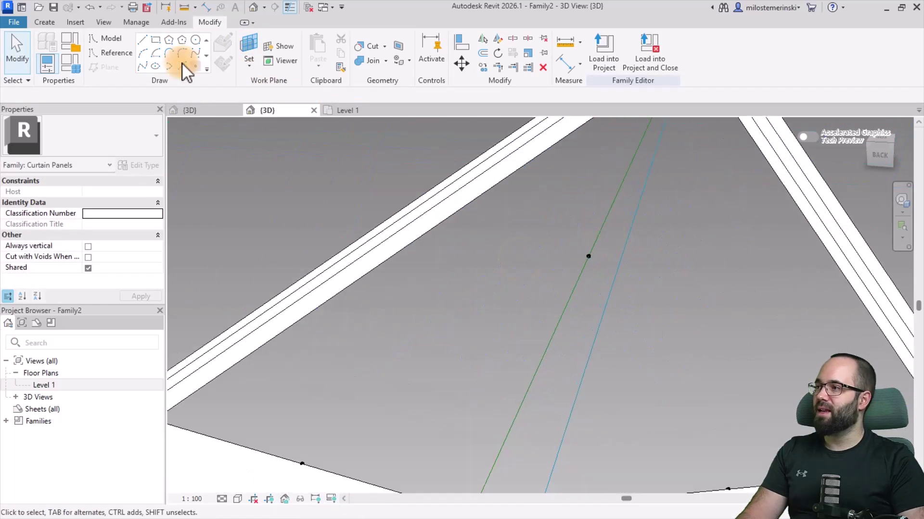
{"action": "left_click", "coordinate": [196, 41]}
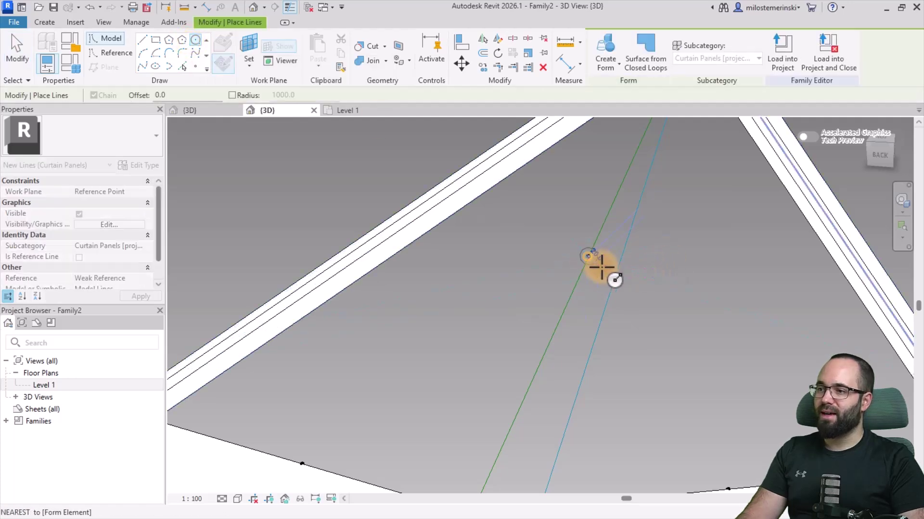
{"action": "left_click", "coordinate": [587, 255]}
{"action": "middle_click_drag", "start_coordinate": [609, 282], "coordinate": [619, 278], "text": "shift"}
{"action": "type", "text": "15"}
{"action": "key", "text": "Return"}
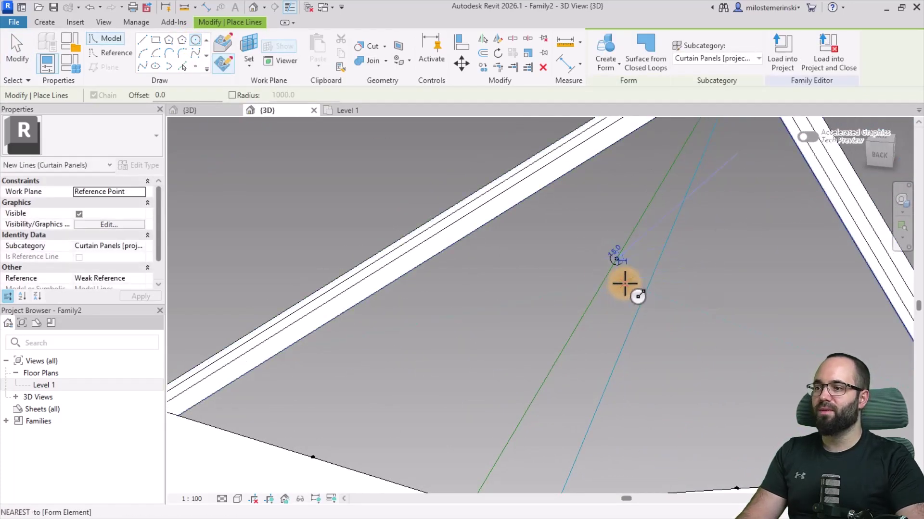
{"action": "key", "text": "Escape"}
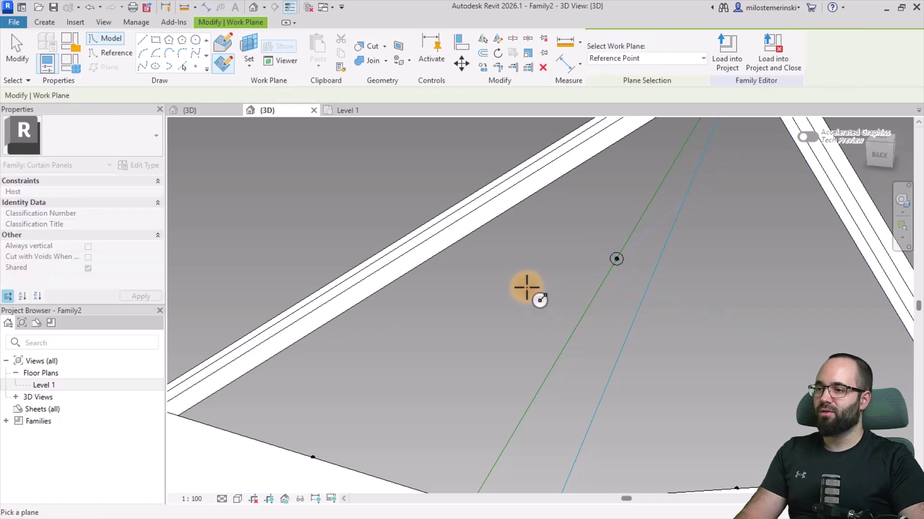
- Sweep the circle along the top-to-centre line to form a round rod
{"action": "middle_click_drag", "start_coordinate": [527, 289], "coordinate": [709, 301], "text": "shift"}
{"action": "key", "text": "Escape"}
{"action": "scroll", "coordinate": [703, 288], "scroll_direction": "up", "scroll_amount": 3}
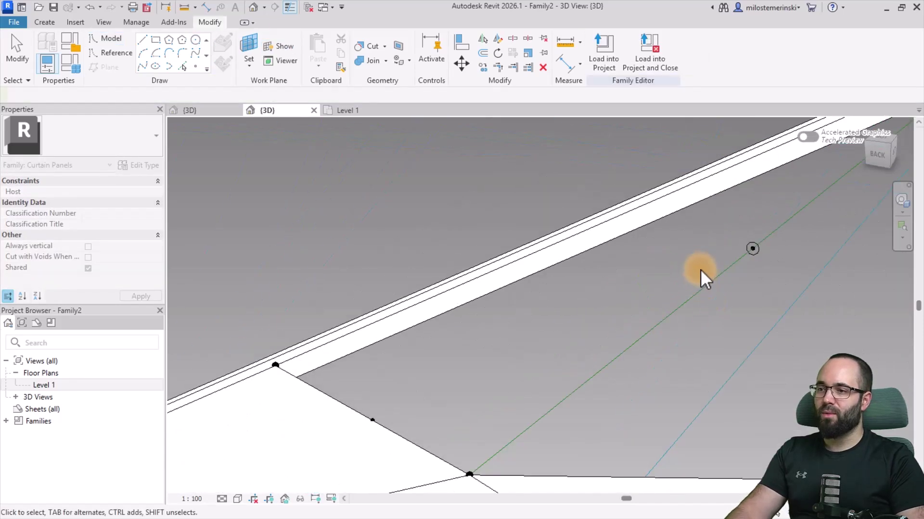
{"action": "left_click", "coordinate": [760, 255]}
{"action": "mouse_move", "coordinate": [702, 280]}
{"action": "middle_mouse_down", "text": "shift"}
{"action": "mouse_move", "coordinate": [515, 275]}
{"action": "mouse_move", "coordinate": [516, 282]}
{"action": "middle_mouse_up", "text": "shift"}
{"action": "left_click", "coordinate": [513, 284], "text": "ctrl"}
{"action": "scroll", "coordinate": [548, 321], "scroll_direction": "down", "scroll_amount": 3}
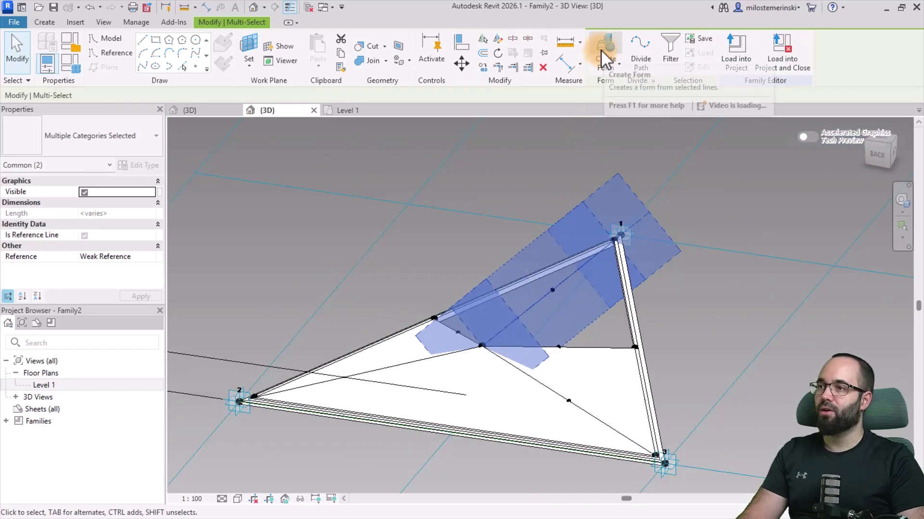
{"action": "left_click", "coordinate": [663, 308]}
{"action": "mouse_move", "coordinate": [638, 330]}
{"action": "middle_mouse_down", "text": "shift"}
{"action": "mouse_move", "coordinate": [640, 305]}
{"action": "mouse_move", "coordinate": [619, 320]}
{"action": "middle_mouse_up", "text": "shift"}
{"action": "scroll", "coordinate": [526, 367], "scroll_direction": "up", "scroll_amount": 3}
{"action": "scroll", "coordinate": [549, 349], "scroll_direction": "up", "scroll_amount": 2}
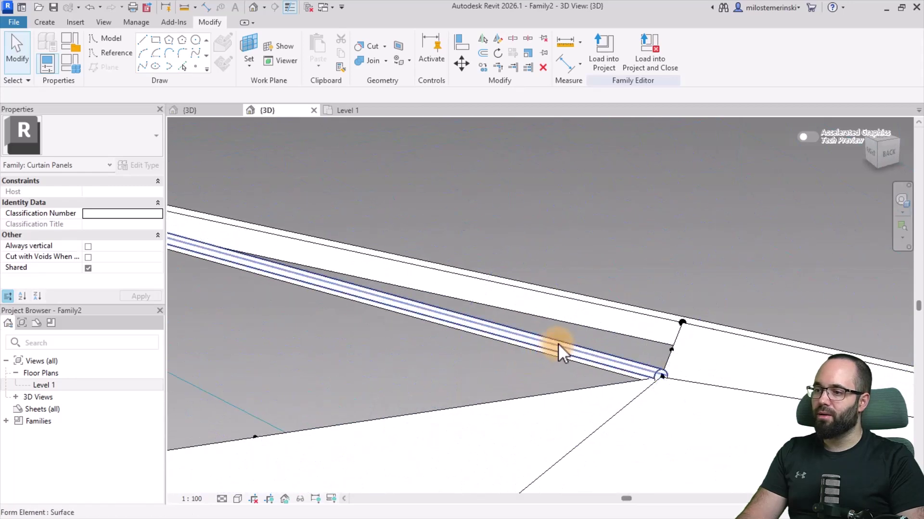
{"action": "scroll", "coordinate": [558, 344], "scroll_direction": "down", "scroll_amount": 2}
- Draw another line (LI) ending at the corner point, then orbit to check the framing
{"action": "mouse_move", "coordinate": [400, 366]}
{"action": "middle_mouse_down", "text": "shift"}
{"action": "mouse_move", "coordinate": [402, 409]}
{"action": "mouse_move", "coordinate": [489, 303]}
{"action": "middle_mouse_up", "text": "shift"}
{"action": "scroll", "coordinate": [479, 282], "scroll_direction": "down", "scroll_amount": 2}
{"action": "scroll", "coordinate": [501, 334], "scroll_direction": "up", "scroll_amount": 2}
{"action": "key", "text": "l"}
{"action": "key", "text": "i"}
{"action": "scroll", "coordinate": [443, 295], "scroll_direction": "up", "scroll_amount": 3}
{"action": "left_click", "coordinate": [442, 295]}
{"action": "key", "text": "Escape"}
{"action": "key", "text": "Escape"}
{"action": "scroll", "coordinate": [478, 302], "scroll_direction": "down", "scroll_amount": 3}
{"action": "scroll", "coordinate": [435, 280], "scroll_direction": "up", "scroll_amount": 2}
{"action": "scroll", "coordinate": [436, 279], "scroll_direction": "down", "scroll_amount": 2}
{"action": "scroll", "coordinate": [567, 294], "scroll_direction": "up", "scroll_amount": 4}
{"action": "scroll", "coordinate": [567, 295], "scroll_direction": "down", "scroll_amount": 2}
{"action": "mouse_move", "coordinate": [580, 332]}
{"action": "middle_mouse_down", "text": "shift"}
{"action": "mouse_move", "coordinate": [532, 352]}
{"action": "mouse_move", "coordinate": [561, 365]}
{"action": "mouse_move", "coordinate": [693, 325]}
{"action": "mouse_move", "coordinate": [780, 282]}
{"action": "mouse_move", "coordinate": [578, 371]}
{"action": "mouse_move", "coordinate": [558, 364]}
{"action": "middle_mouse_up", "text": "shift"}
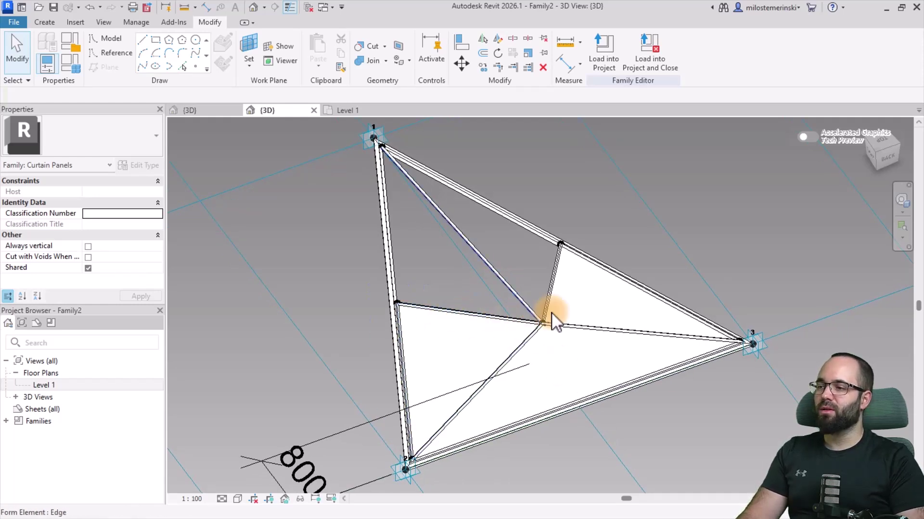
{"action": "mouse_move", "coordinate": [579, 325]}
{"action": "middle_mouse_down", "text": "shift"}
{"action": "mouse_move", "coordinate": [621, 382]}
{"action": "mouse_move", "coordinate": [603, 359]}
{"action": "middle_mouse_up", "text": "shift"}
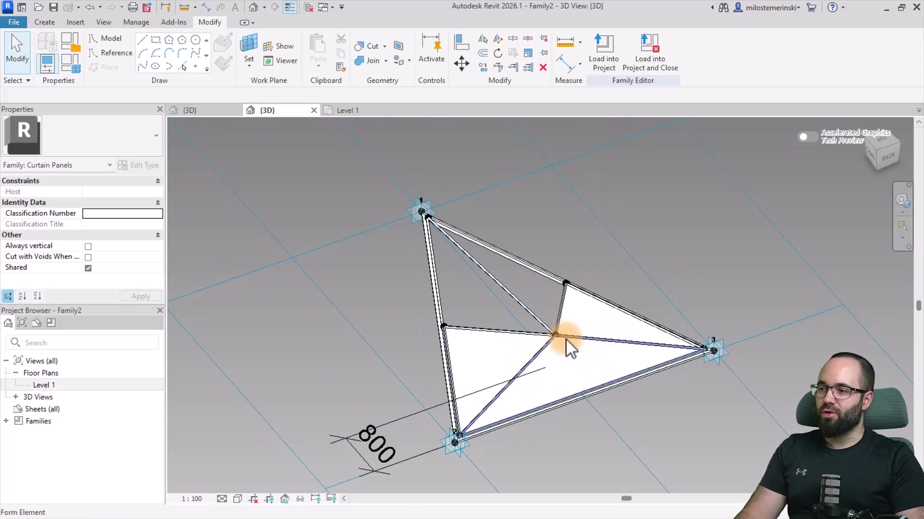
{"action": "mouse_move", "coordinate": [566, 347]}
{"action": "middle_mouse_down", "text": "shift"}
{"action": "mouse_move", "coordinate": [582, 373]}
{"action": "mouse_move", "coordinate": [567, 371]}
{"action": "middle_mouse_up", "text": "shift"}
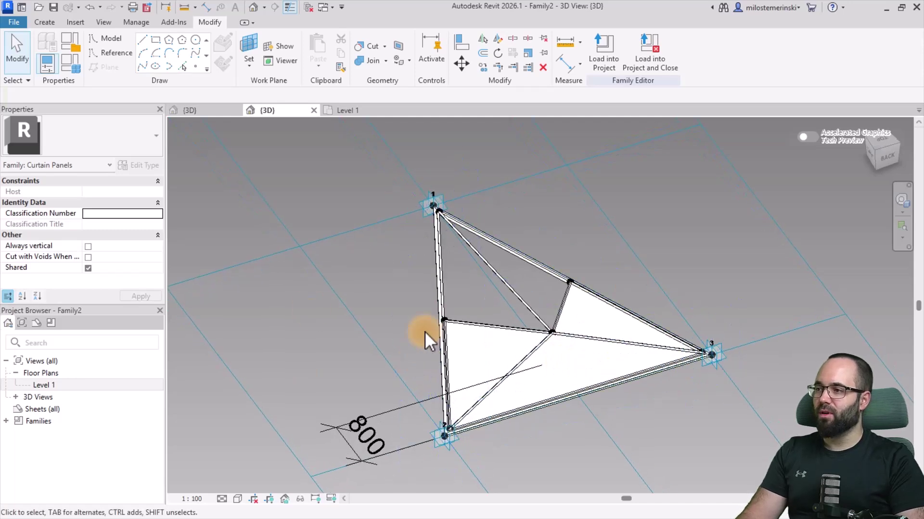
- Save the family file as 'Panel 1' in the Desktop folder
{"action": "left_click", "coordinate": [54, 13]}
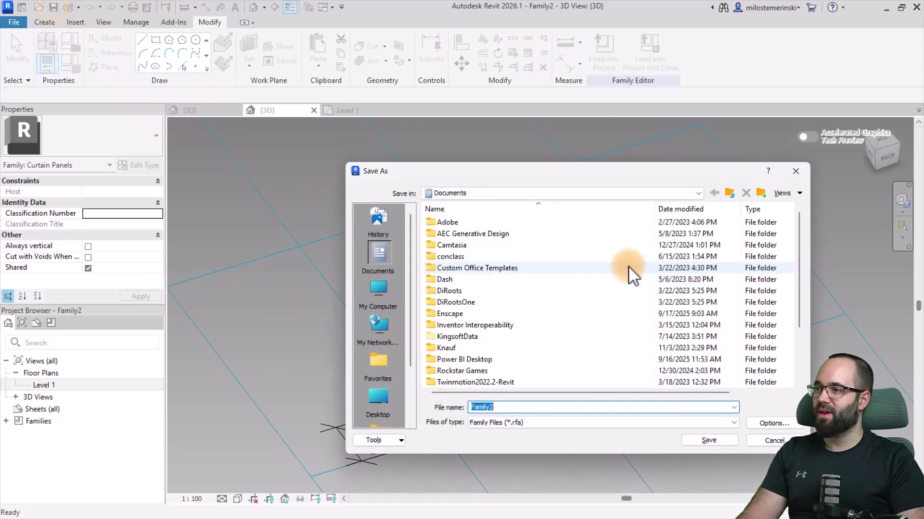
{"action": "left_click", "coordinate": [369, 408]}
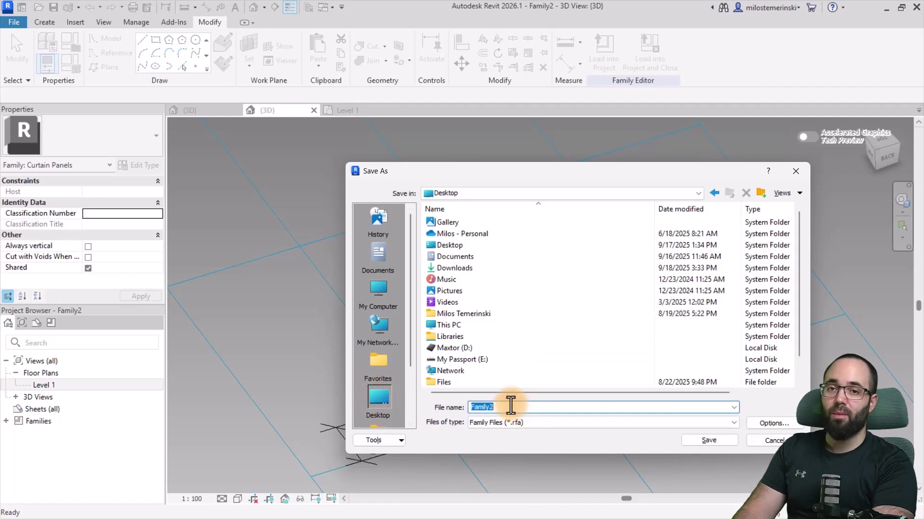
{"action": "type", "text": "Panel 1"}
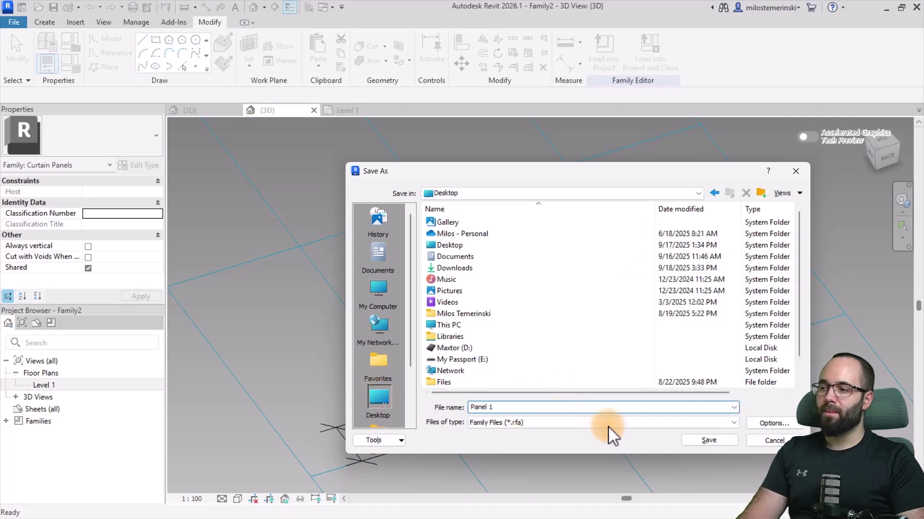
{"action": "left_click", "coordinate": [694, 442]}
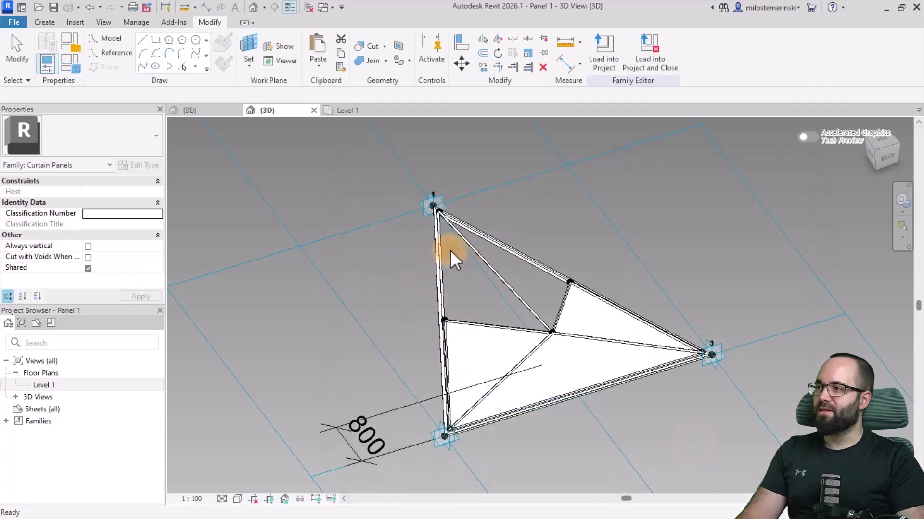
- Load Panel 1 into the project and assign it to the triangulated divided surface
{"action": "left_click", "coordinate": [610, 68]}
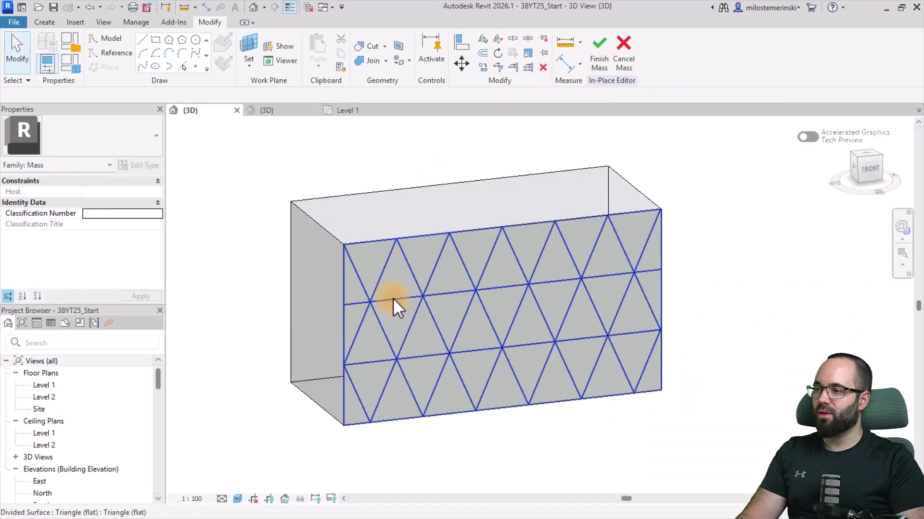
{"action": "left_click", "coordinate": [393, 299]}
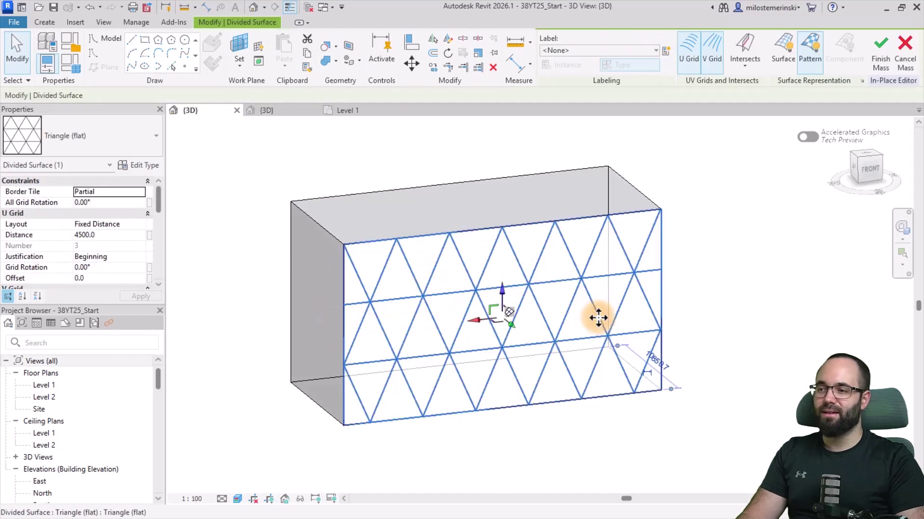
{"action": "left_click", "coordinate": [99, 150]}
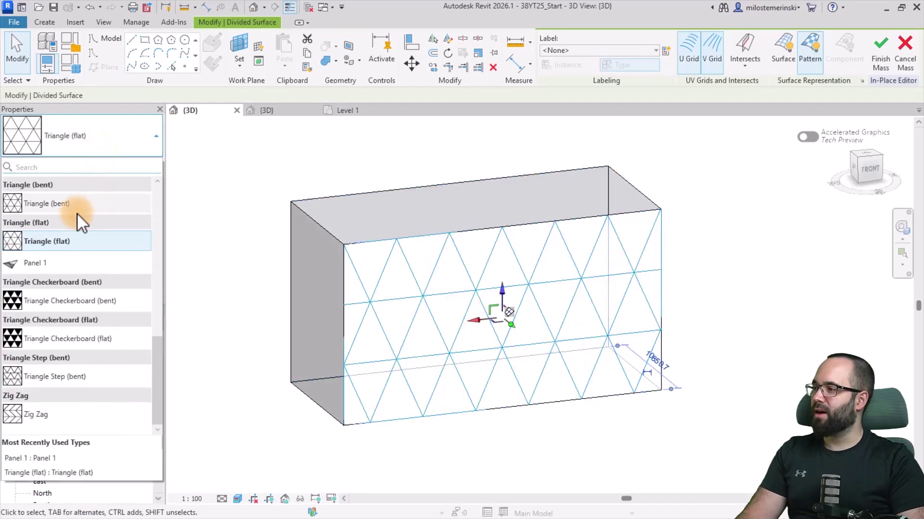
{"action": "left_click", "coordinate": [32, 263]}
{"action": "left_click", "coordinate": [520, 396]}
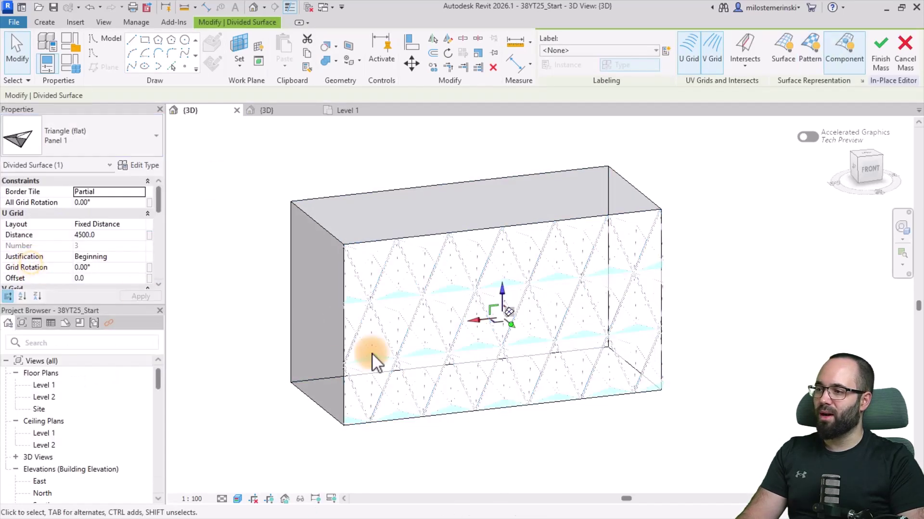
{"action": "left_click", "coordinate": [548, 455]}
{"action": "mouse_move", "coordinate": [501, 445]}
{"action": "middle_mouse_down", "text": "shift"}
{"action": "mouse_move", "coordinate": [520, 456]}
{"action": "mouse_move", "coordinate": [526, 438]}
{"action": "middle_mouse_up", "text": "shift"}
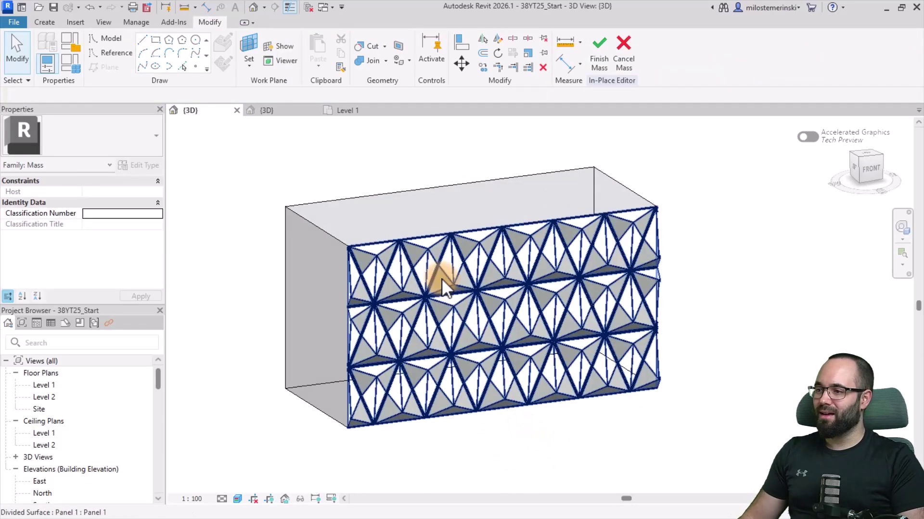
{"action": "scroll", "coordinate": [440, 277], "scroll_direction": "up", "scroll_amount": 4}
{"action": "scroll", "coordinate": [464, 314], "scroll_direction": "up", "scroll_amount": 4}
{"action": "scroll", "coordinate": [483, 366], "scroll_direction": "down", "scroll_amount": 5}
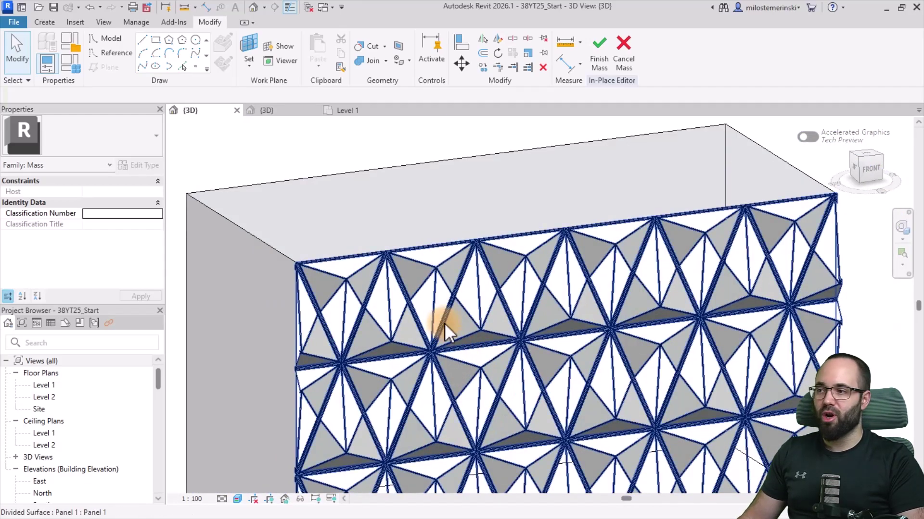
{"action": "scroll", "coordinate": [433, 299], "scroll_direction": "up", "scroll_amount": 3}
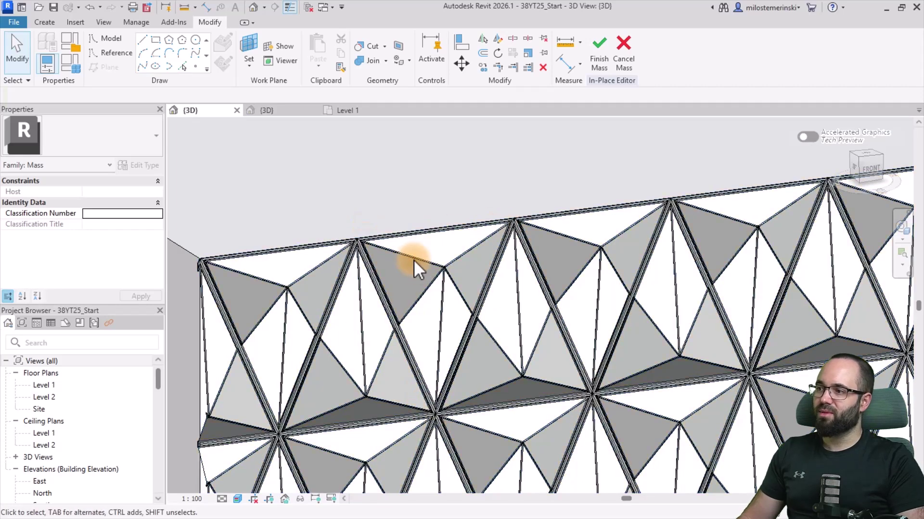
{"action": "scroll", "coordinate": [405, 282], "scroll_direction": "up", "scroll_amount": 2}
{"action": "scroll", "coordinate": [408, 265], "scroll_direction": "up", "scroll_amount": 2}
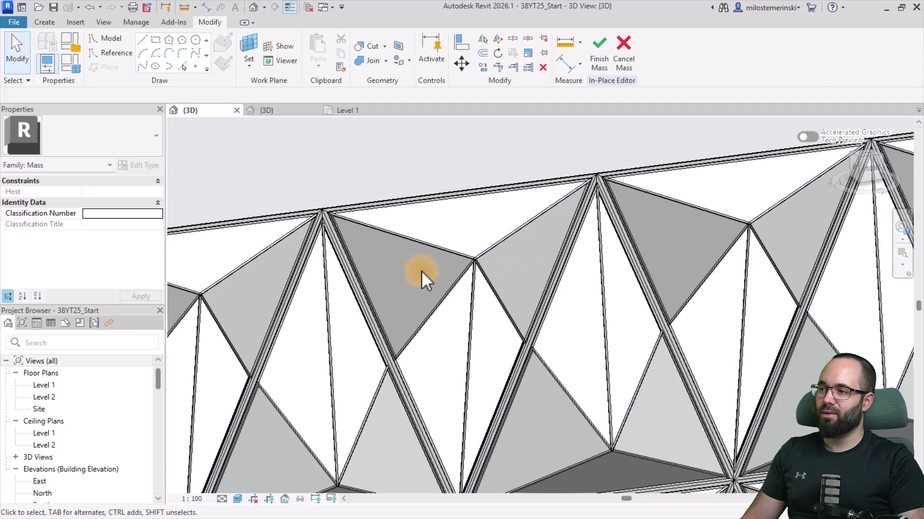
{"action": "scroll", "coordinate": [509, 258], "scroll_direction": "down", "scroll_amount": 2}
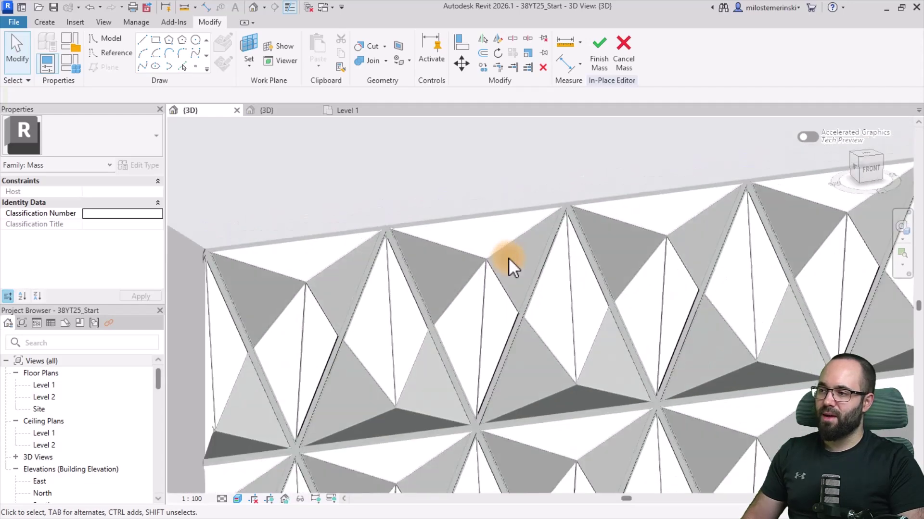
{"action": "scroll", "coordinate": [503, 251], "scroll_direction": "down", "scroll_amount": 2}
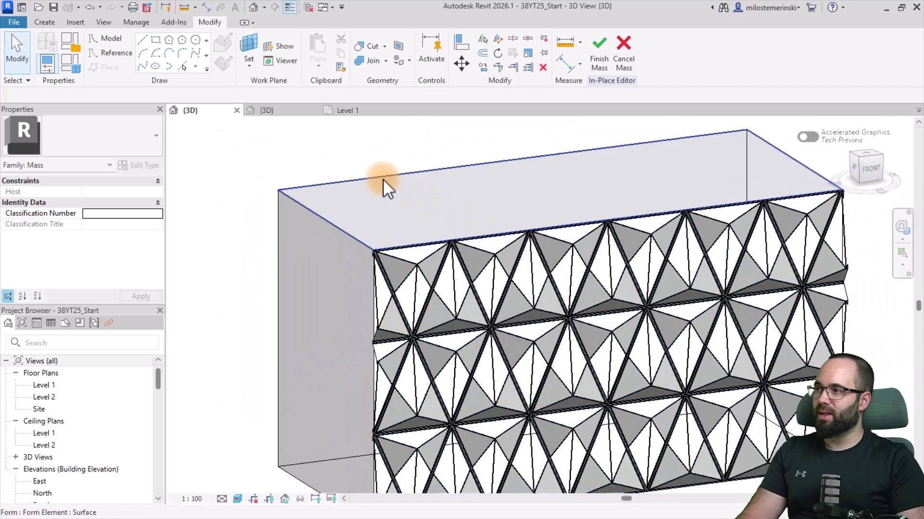
- In the Panel 1 family, delete the lower-left and upper-right triangular faces
{"action": "left_click", "coordinate": [294, 114]}
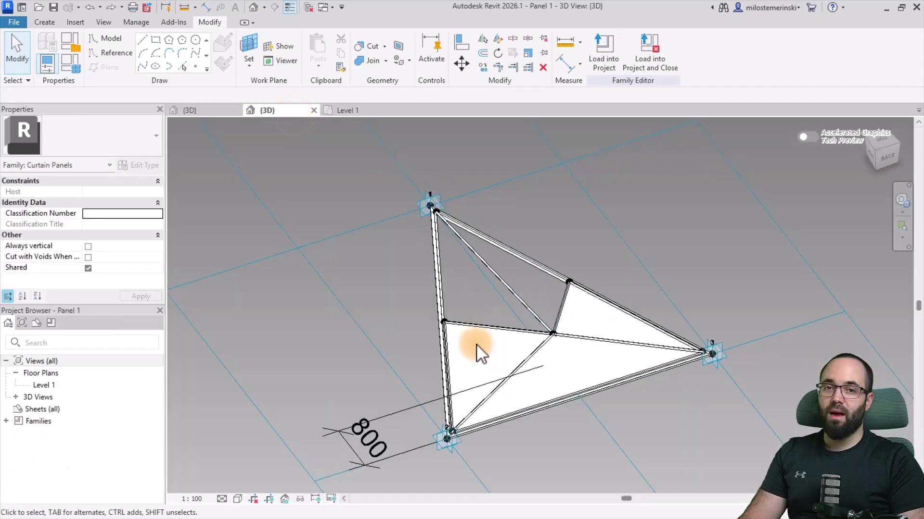
{"action": "left_click", "coordinate": [491, 333]}
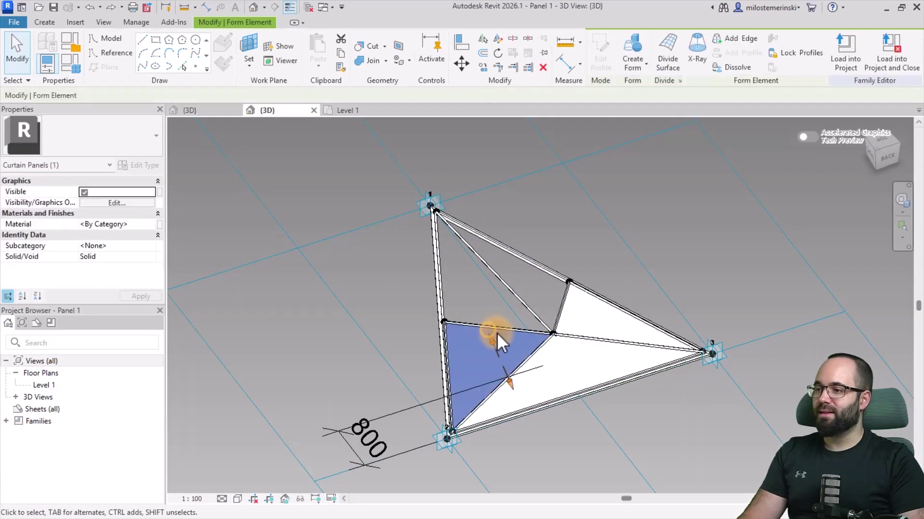
{"action": "key", "text": "Delete"}
{"action": "left_click", "coordinate": [564, 318]}
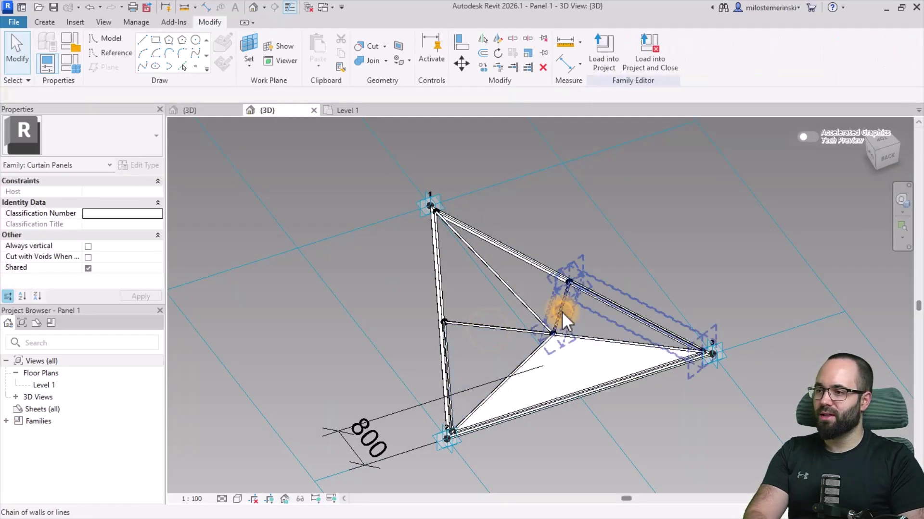
{"action": "key", "text": "Delete"}
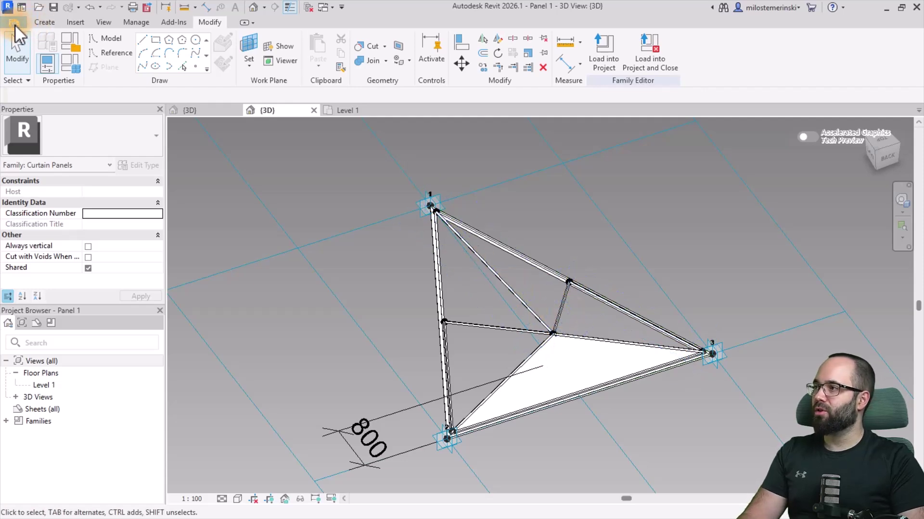
- Save the edited family as a new family named 'Panel 2'
{"action": "left_click", "coordinate": [15, 24]}
{"action": "mouse_move", "coordinate": [44, 163]}
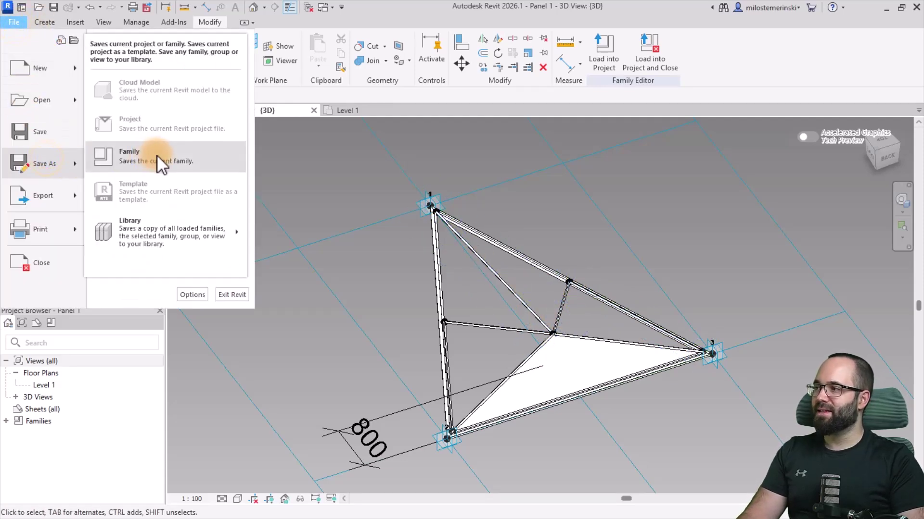
{"action": "left_click", "coordinate": [157, 157]}
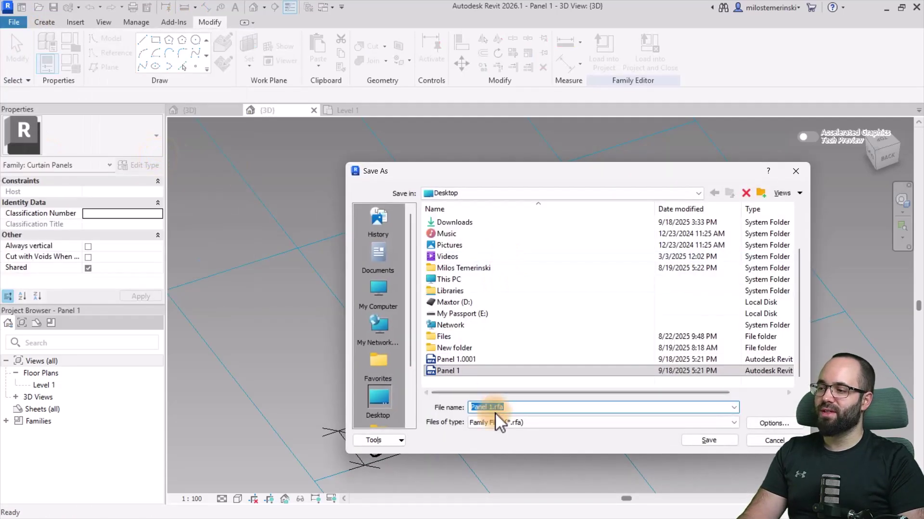
{"action": "left_click", "coordinate": [500, 407]}
{"action": "double_click", "coordinate": [489, 407]}
{"action": "type", "text": "2"}
{"action": "left_click", "coordinate": [711, 440]}
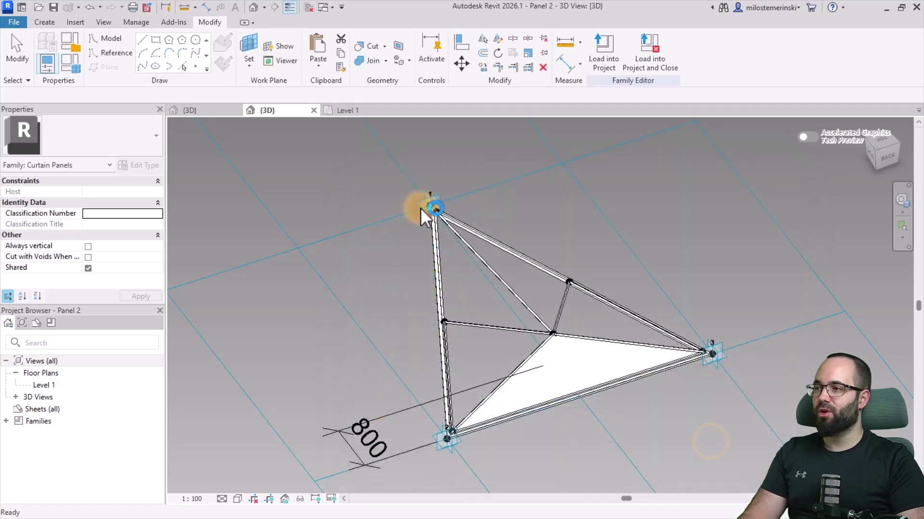
- Load Panel 2 into the project and assign it to five top-row facade panels
{"action": "left_click", "coordinate": [610, 68]}
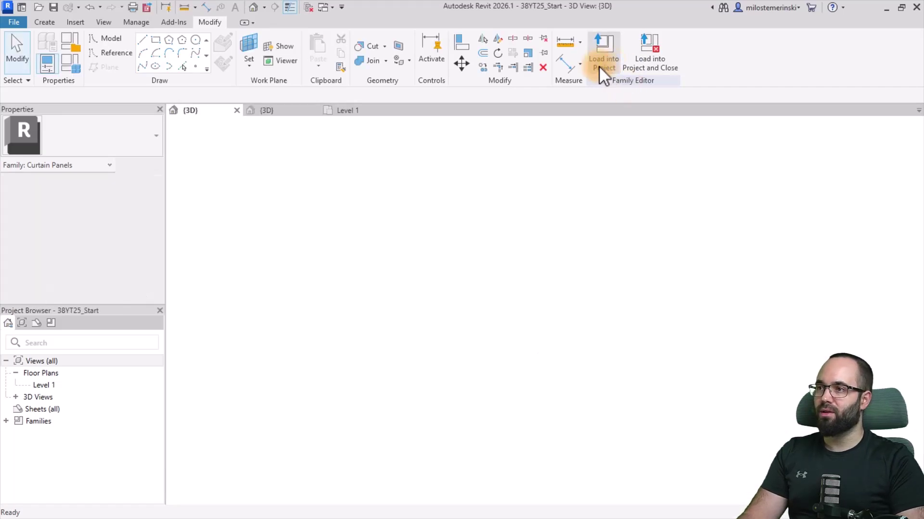
{"action": "scroll", "coordinate": [456, 265], "scroll_direction": "down", "scroll_amount": 2}
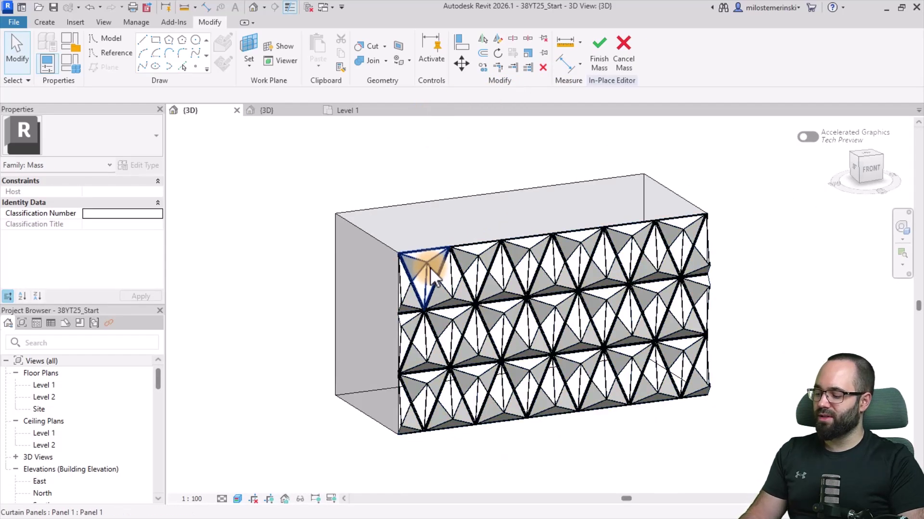
{"action": "left_click", "coordinate": [430, 268]}
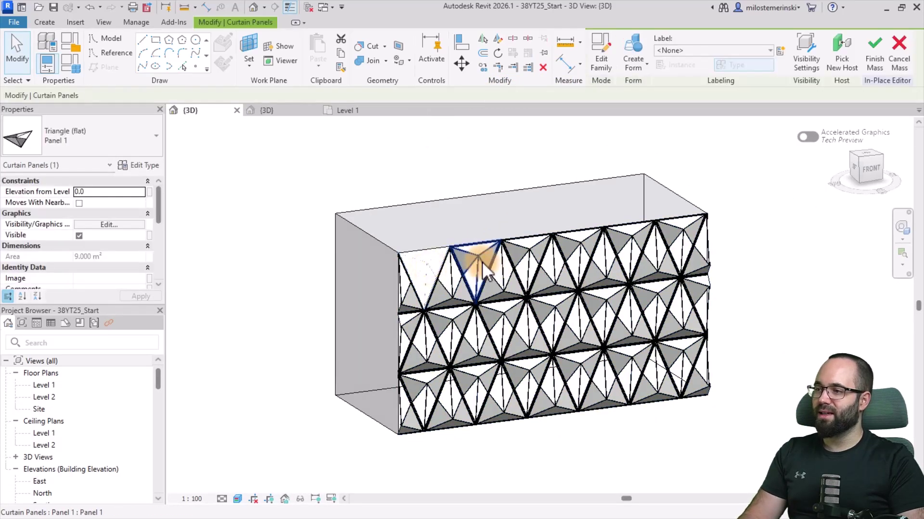
{"action": "left_click", "coordinate": [483, 265], "text": "ctrl"}
{"action": "left_click", "coordinate": [531, 258], "text": "ctrl"}
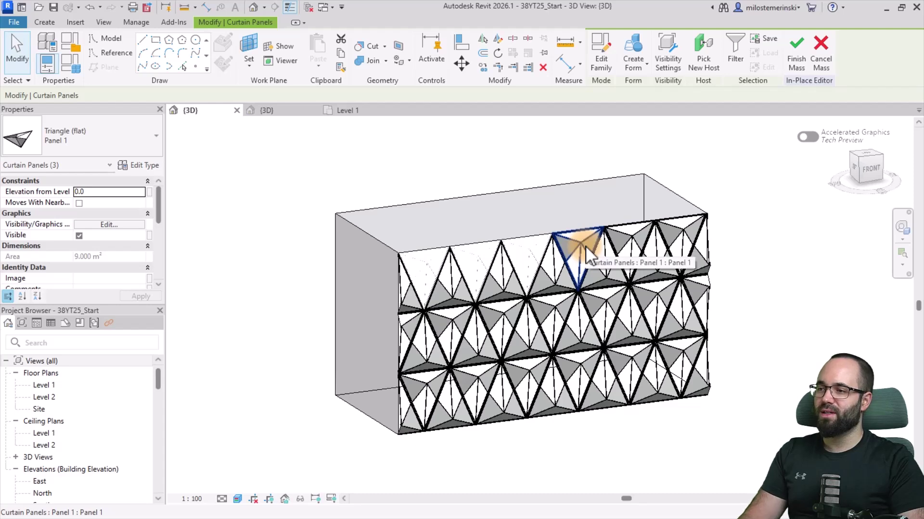
{"action": "left_click", "coordinate": [631, 243], "text": "ctrl"}
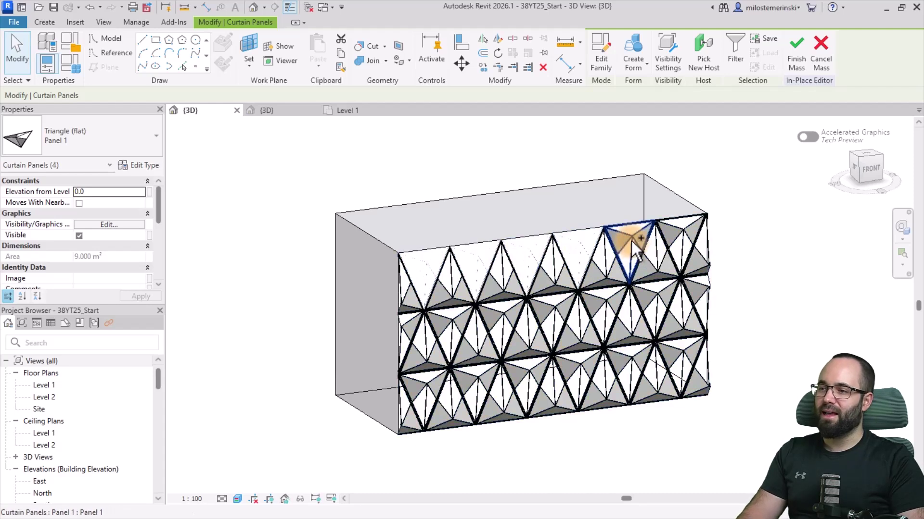
{"action": "left_click", "coordinate": [678, 237], "text": "ctrl"}
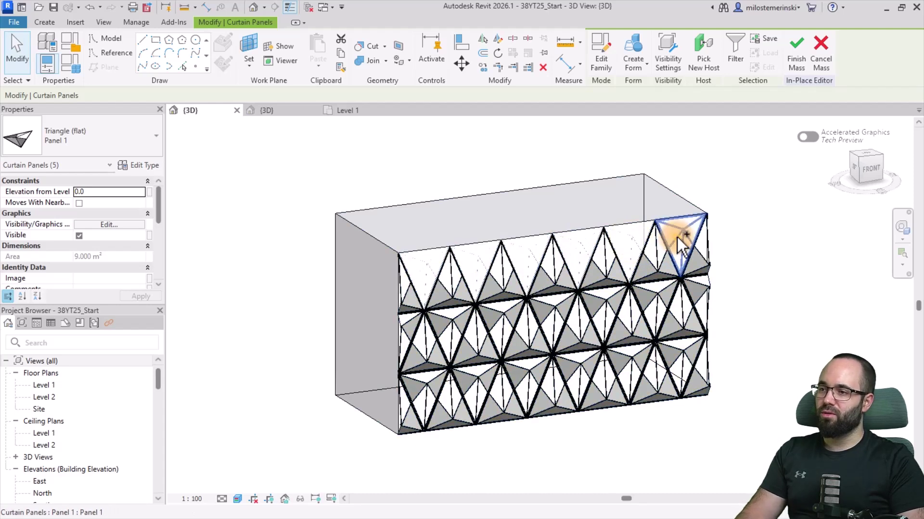
{"action": "left_click", "coordinate": [102, 142]}
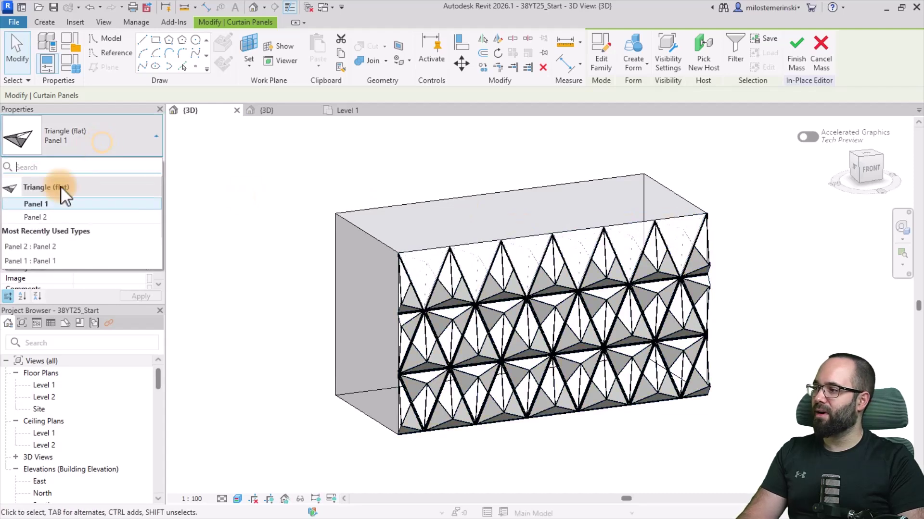
{"action": "left_click", "coordinate": [34, 216]}
- Clear the selection and orbit to view the faceted facade at an angle
{"action": "left_click", "coordinate": [272, 212]}
{"action": "scroll", "coordinate": [510, 279], "scroll_direction": "up", "scroll_amount": 3}
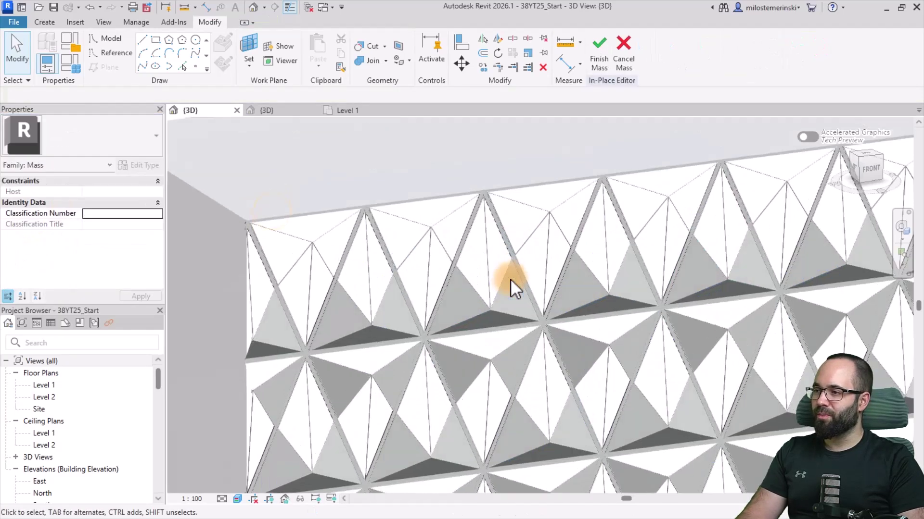
{"action": "scroll", "coordinate": [562, 380], "scroll_direction": "down", "scroll_amount": 1}
{"action": "scroll", "coordinate": [724, 383], "scroll_direction": "down", "scroll_amount": 1}
{"action": "mouse_move", "coordinate": [721, 375]}
{"action": "middle_mouse_down", "text": "shift"}
{"action": "mouse_move", "coordinate": [800, 352]}
{"action": "mouse_move", "coordinate": [709, 283]}
{"action": "middle_mouse_up", "text": "shift"}
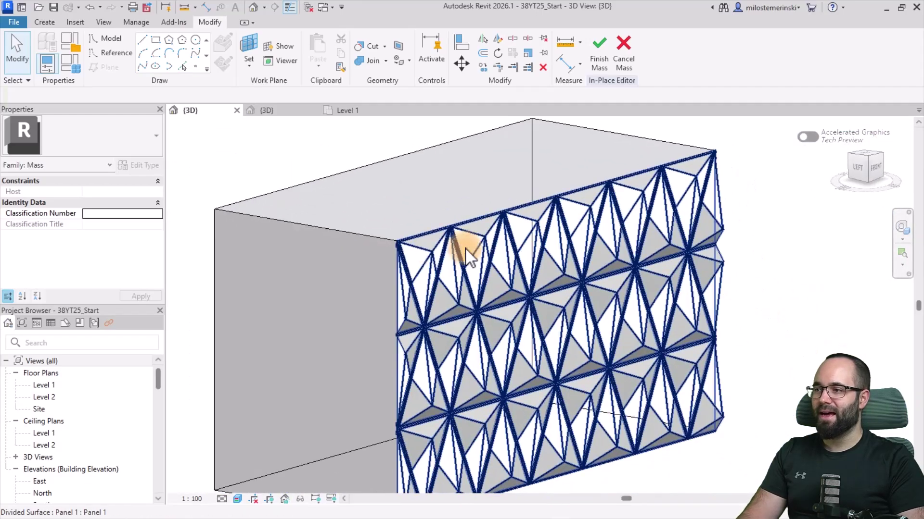
{"action": "mouse_move", "coordinate": [494, 256]}
{"action": "middle_mouse_down"}
{"action": "mouse_move", "coordinate": [503, 271]}
{"action": "mouse_move", "coordinate": [586, 269]}
{"action": "middle_mouse_up"}
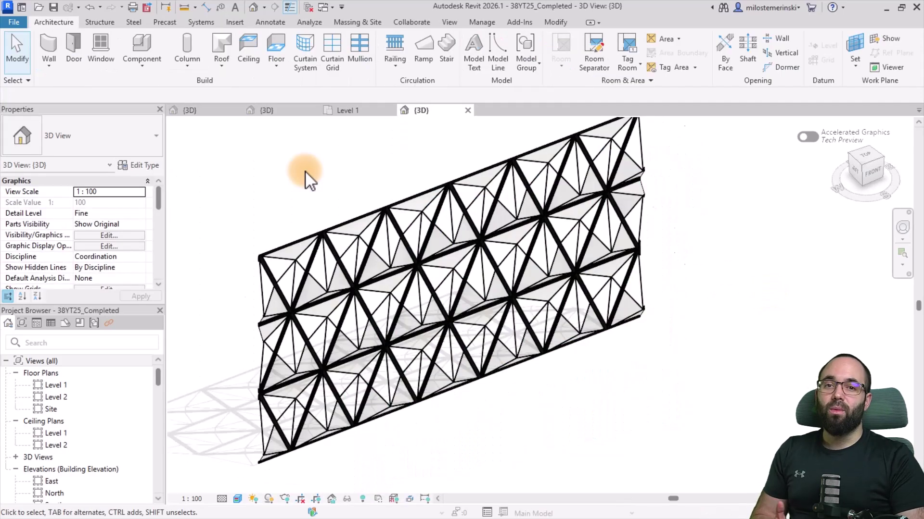
{"action": "scroll", "coordinate": [391, 238], "scroll_direction": "up", "scroll_amount": 5}
{"action": "scroll", "coordinate": [283, 268], "scroll_direction": "up", "scroll_amount": 5}
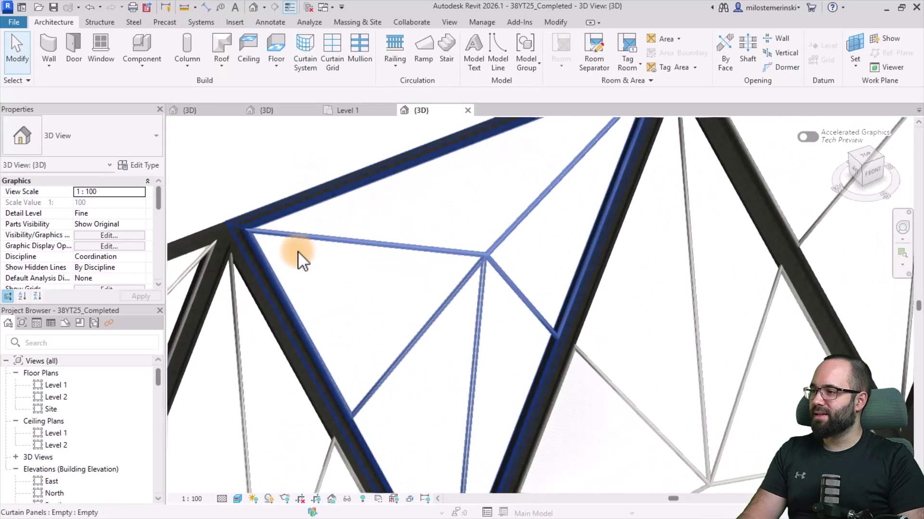
{"action": "scroll", "coordinate": [246, 247], "scroll_direction": "down", "scroll_amount": 3}
{"action": "scroll", "coordinate": [236, 231], "scroll_direction": "down", "scroll_amount": 3}
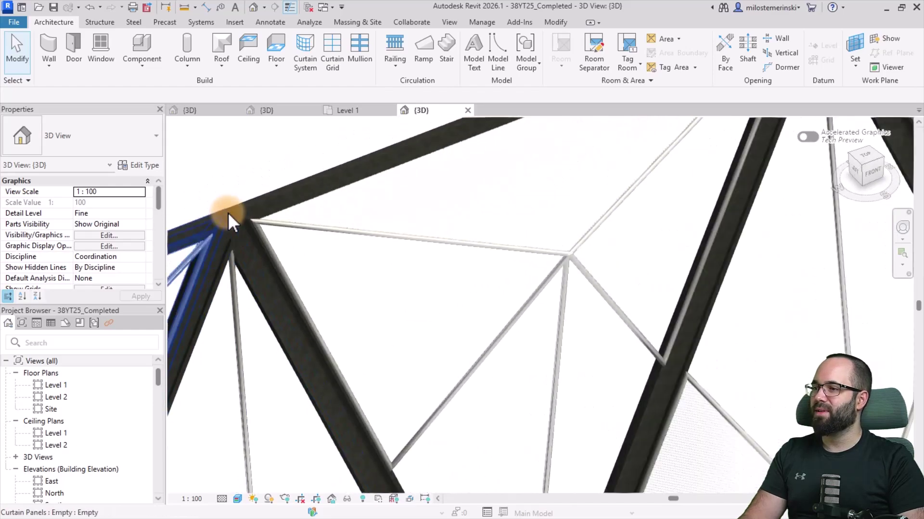
- Orbit and pan around the completed wall's truss members, nodes and mesh panels, then reframe the whole wall
{"action": "mouse_move", "coordinate": [236, 231]}
{"action": "middle_mouse_down", "text": "shift"}
{"action": "mouse_move", "coordinate": [442, 307]}
{"action": "mouse_move", "coordinate": [433, 264]}
{"action": "middle_mouse_up", "text": "shift"}
{"action": "scroll", "coordinate": [382, 282], "scroll_direction": "up", "scroll_amount": 3}
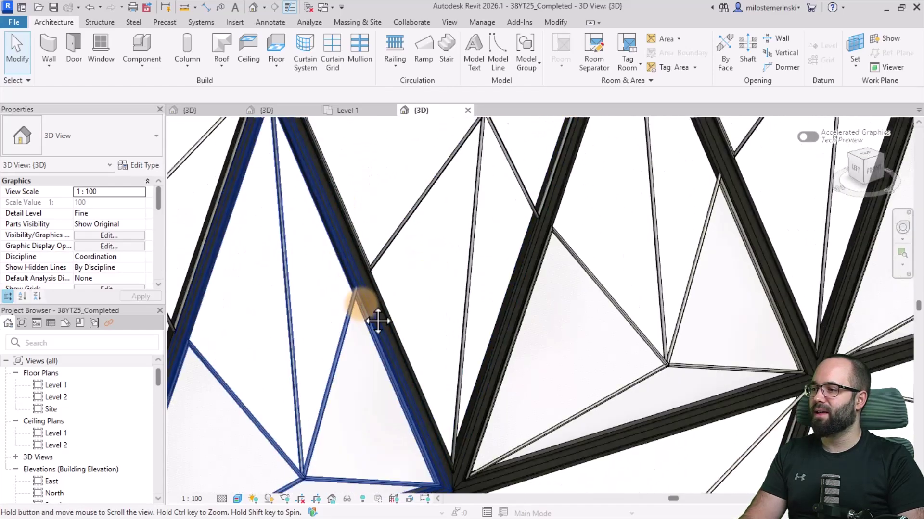
{"action": "scroll", "coordinate": [403, 303], "scroll_direction": "down", "scroll_amount": 2}
{"action": "scroll", "coordinate": [397, 285], "scroll_direction": "up", "scroll_amount": 5}
{"action": "scroll", "coordinate": [397, 285], "scroll_direction": "down", "scroll_amount": 3}
{"action": "middle_click_drag", "start_coordinate": [428, 313], "coordinate": [429, 258]}
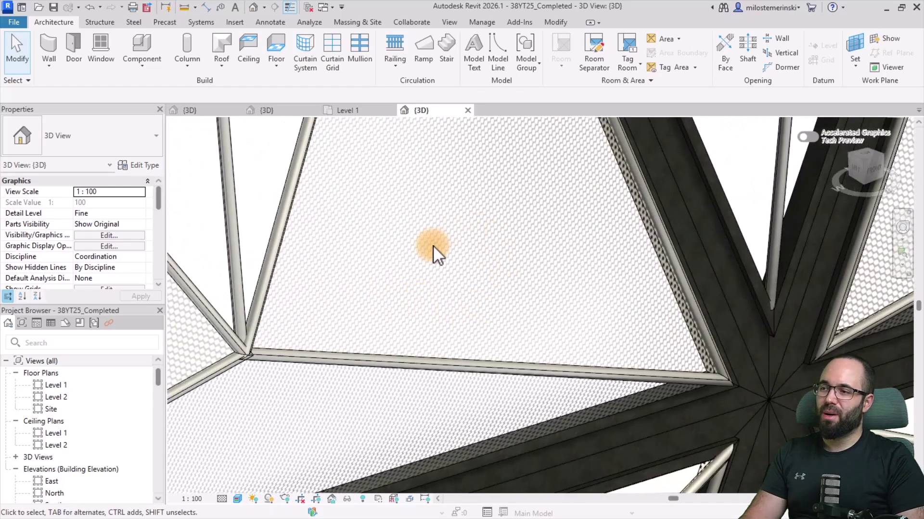
{"action": "scroll", "coordinate": [423, 262], "scroll_direction": "up", "scroll_amount": 2}
{"action": "scroll", "coordinate": [339, 346], "scroll_direction": "up", "scroll_amount": 2}
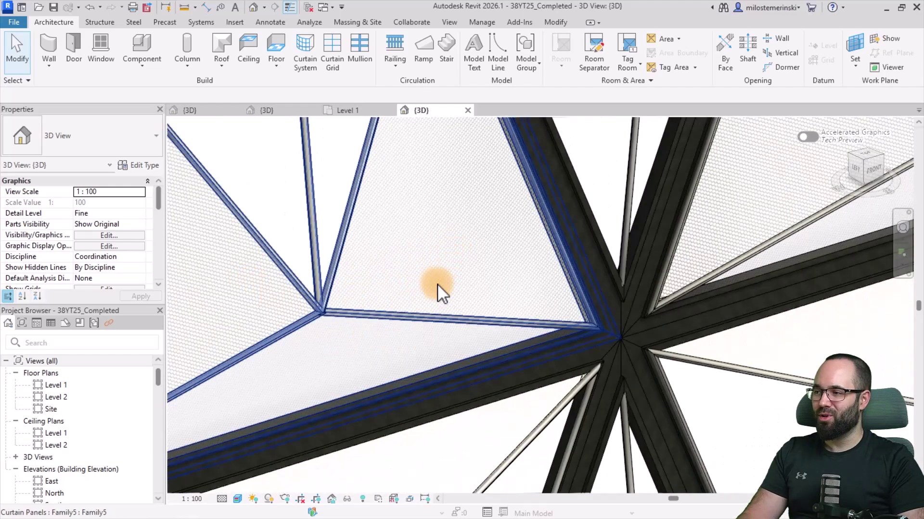
{"action": "scroll", "coordinate": [434, 283], "scroll_direction": "down", "scroll_amount": 3}
{"action": "scroll", "coordinate": [431, 278], "scroll_direction": "down", "scroll_amount": 2}
{"action": "scroll", "coordinate": [426, 265], "scroll_direction": "down", "scroll_amount": 2}
{"action": "middle_click_drag", "start_coordinate": [650, 400], "coordinate": [639, 381], "text": "shift"}
{"action": "scroll", "coordinate": [639, 381], "scroll_direction": "up", "scroll_amount": 2}
{"action": "scroll", "coordinate": [691, 423], "scroll_direction": "down", "scroll_amount": 2}
{"action": "middle_click_drag", "start_coordinate": [691, 423], "coordinate": [663, 422]}
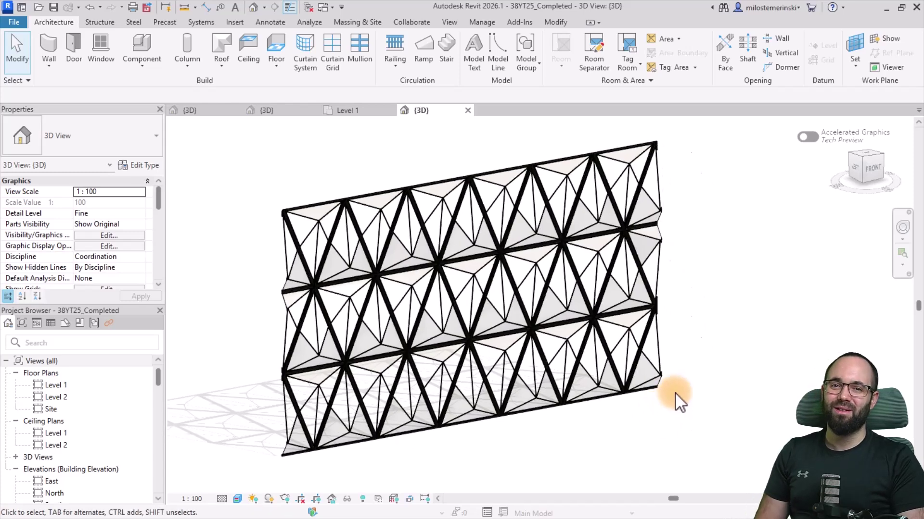